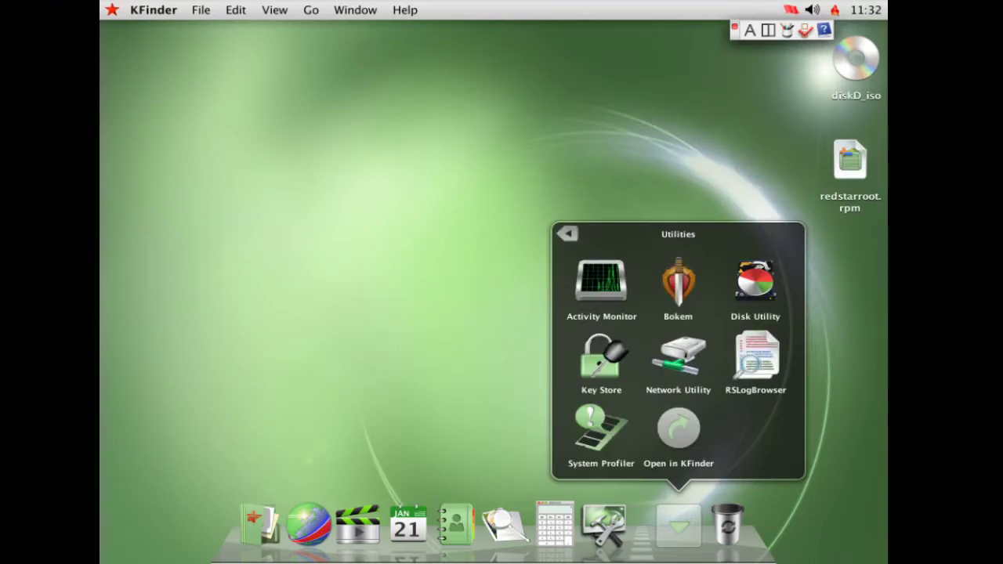
- Open Network Utility to view the Ethernet interface information and transfer statistics, and close it again
{"action": "left_click", "coordinate": [679, 356]}
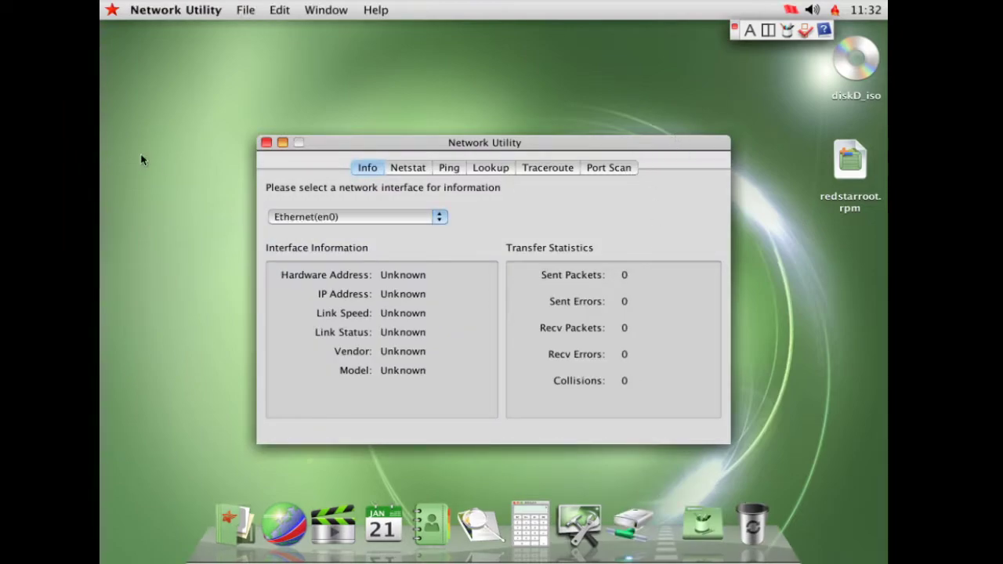
{"action": "left_click", "coordinate": [267, 143]}
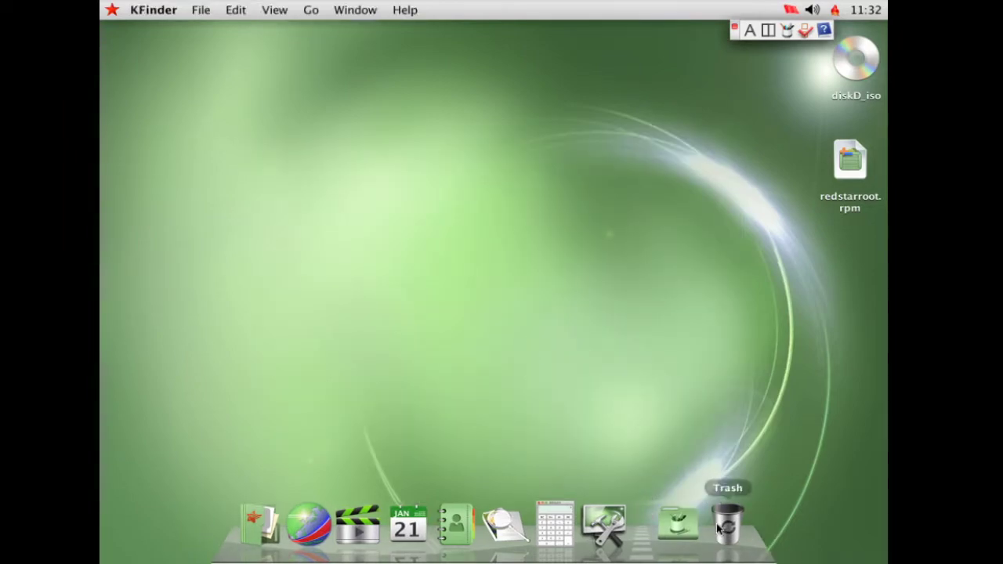
{"action": "left_click", "coordinate": [679, 505]}
{"action": "left_click", "coordinate": [815, 361]}
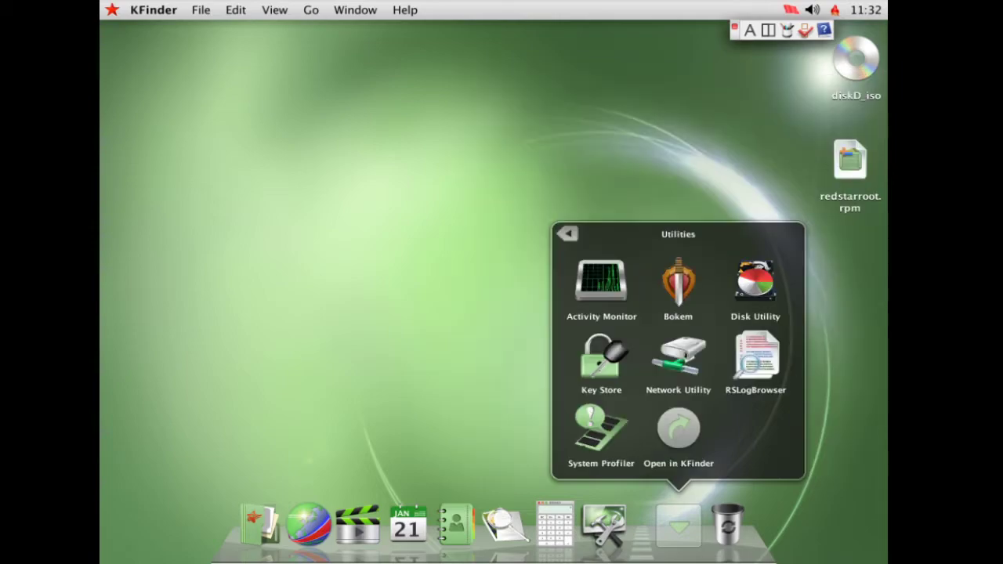
{"action": "left_click", "coordinate": [435, 394]}
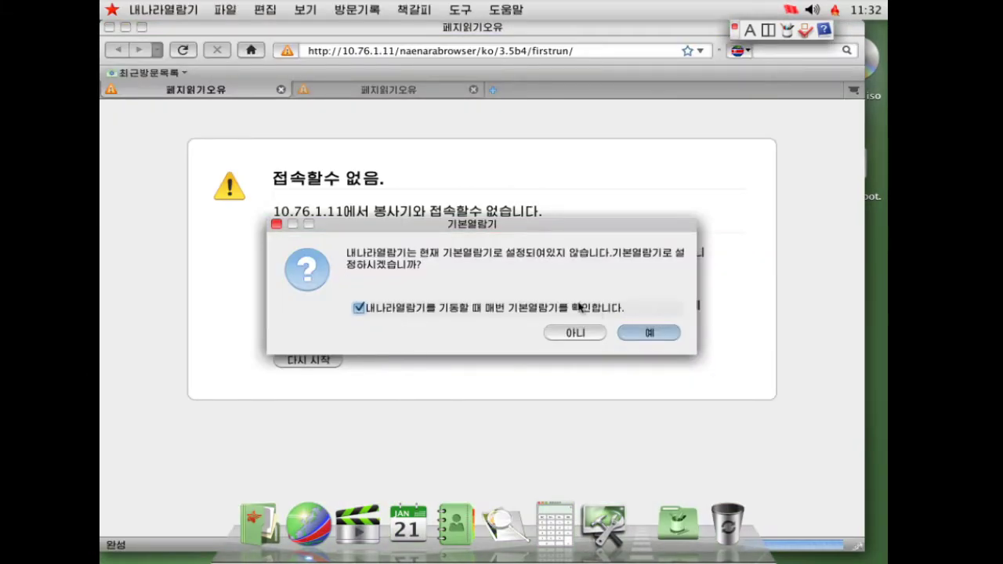
- Dismiss the default-browser prompt without answering it, and close the browser window after moving it around the desktop
{"action": "left_click", "coordinate": [277, 224]}
{"action": "left_click_drag", "start_coordinate": [634, 28], "coordinate": [542, 123]}
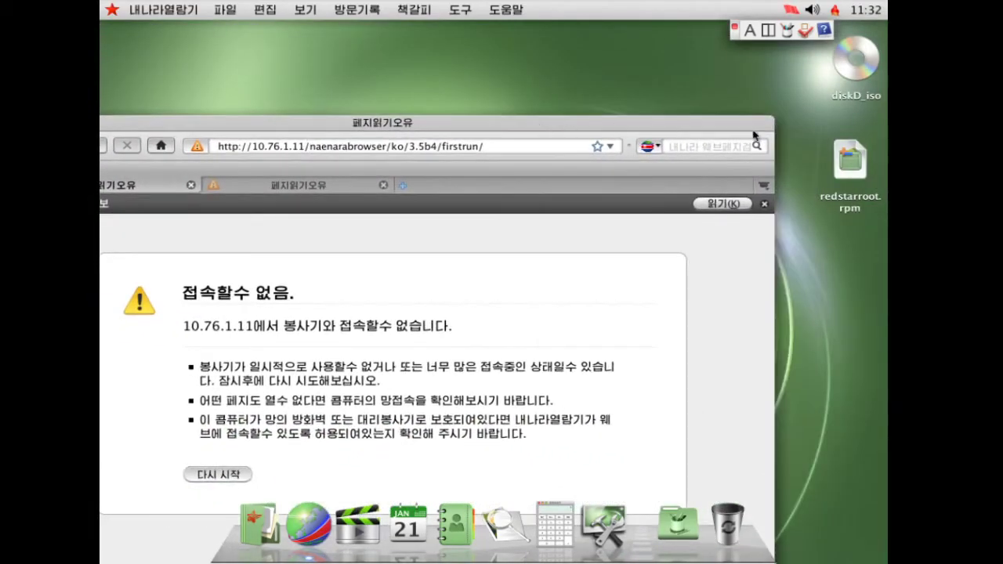
{"action": "left_click_drag", "start_coordinate": [654, 138], "coordinate": [563, 83]}
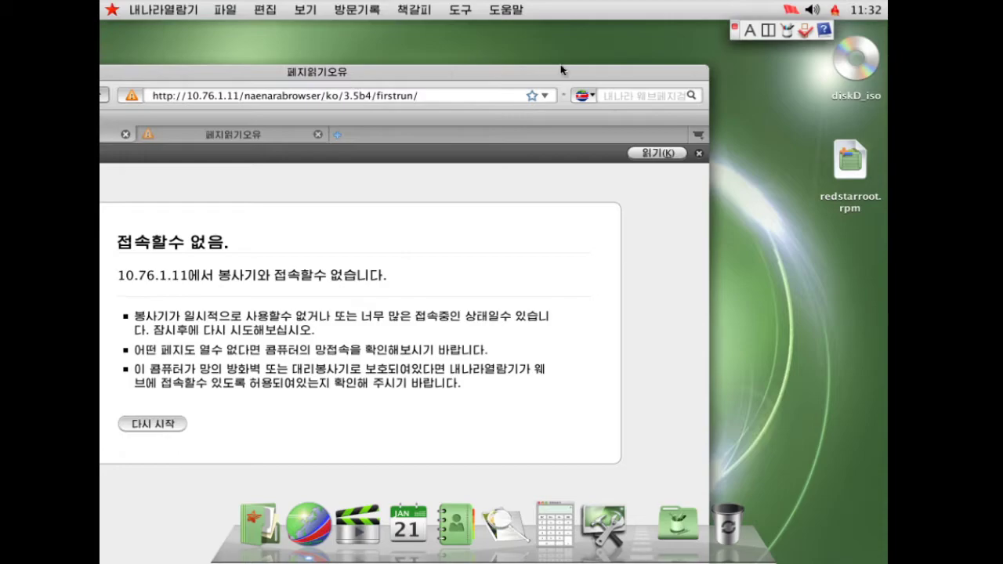
{"action": "left_click_drag", "start_coordinate": [566, 79], "coordinate": [889, 69]}
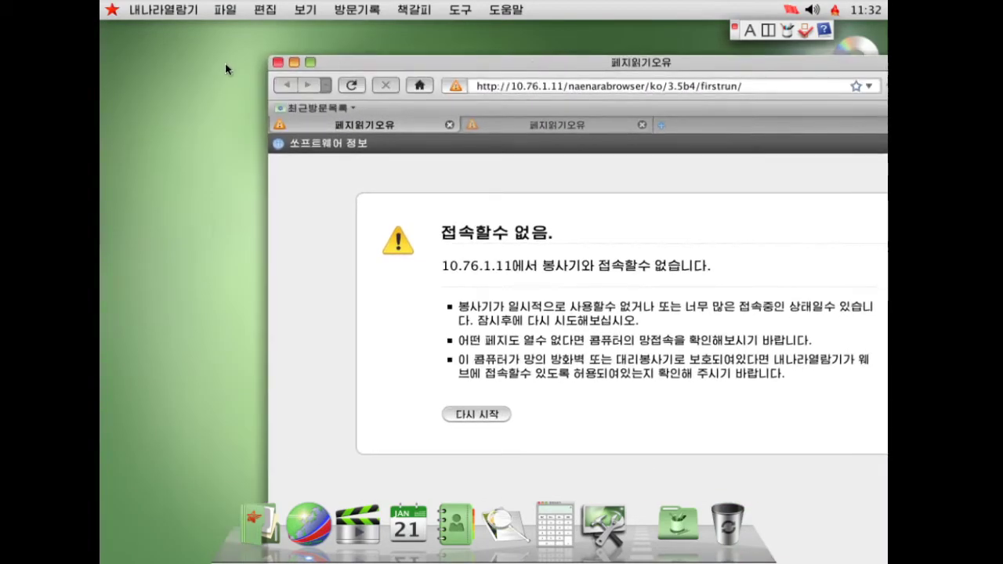
{"action": "left_click", "coordinate": [278, 62]}
{"action": "left_click", "coordinate": [792, 373]}
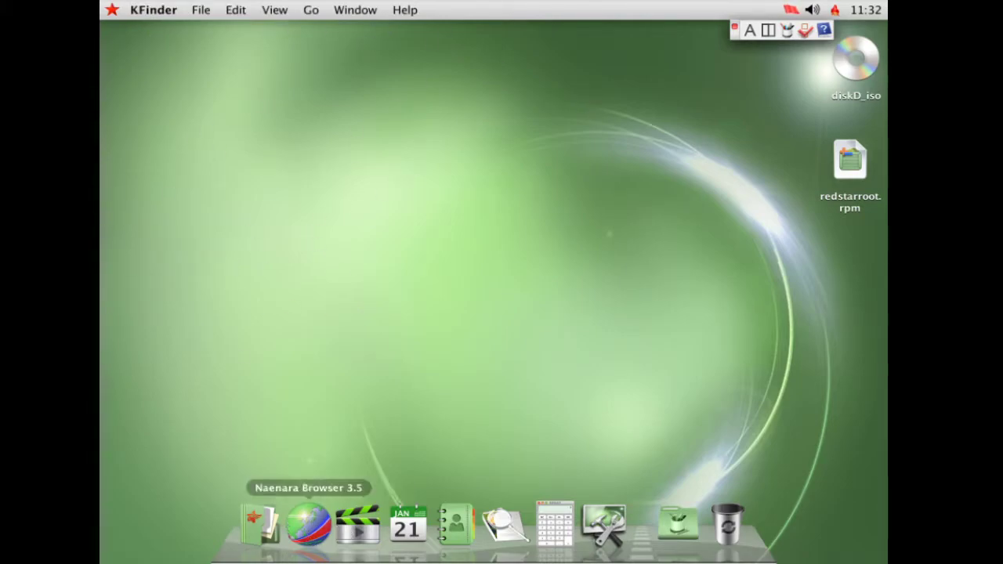
- Open the Dock preferences, make the Dock slightly larger, and close the preferences window
{"action": "left_click", "coordinate": [154, 10]}
{"action": "left_click", "coordinate": [114, 13]}
{"action": "left_click", "coordinate": [114, 13]}
{"action": "mouse_move", "coordinate": [201, 10]}
{"action": "mouse_move", "coordinate": [111, 10]}
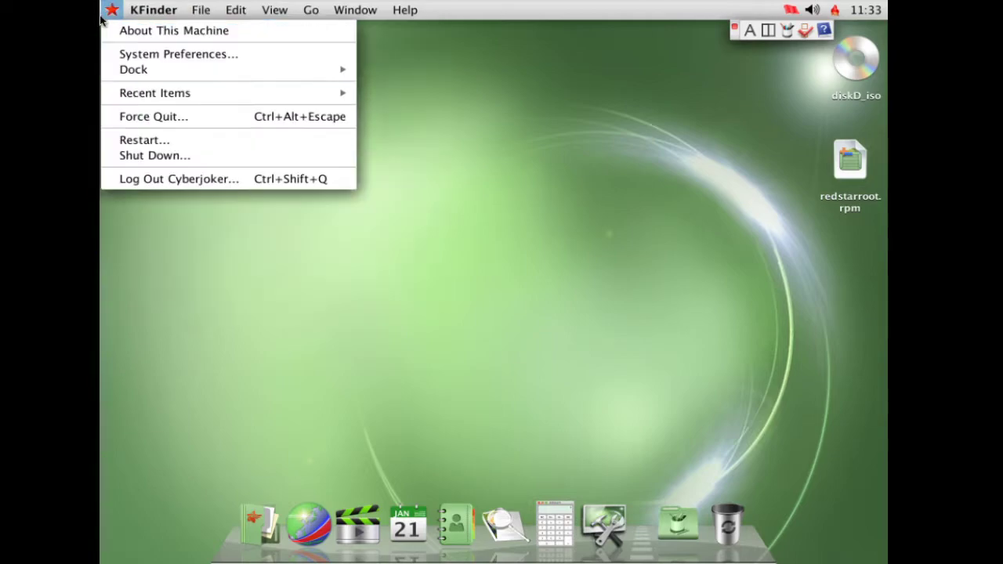
{"action": "mouse_move", "coordinate": [138, 69]}
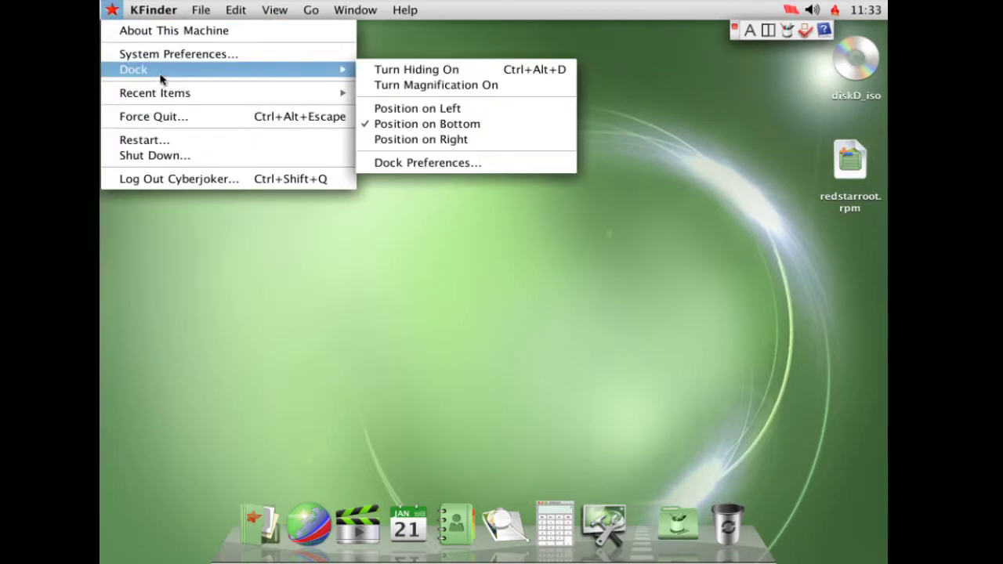
{"action": "left_click", "coordinate": [436, 162]}
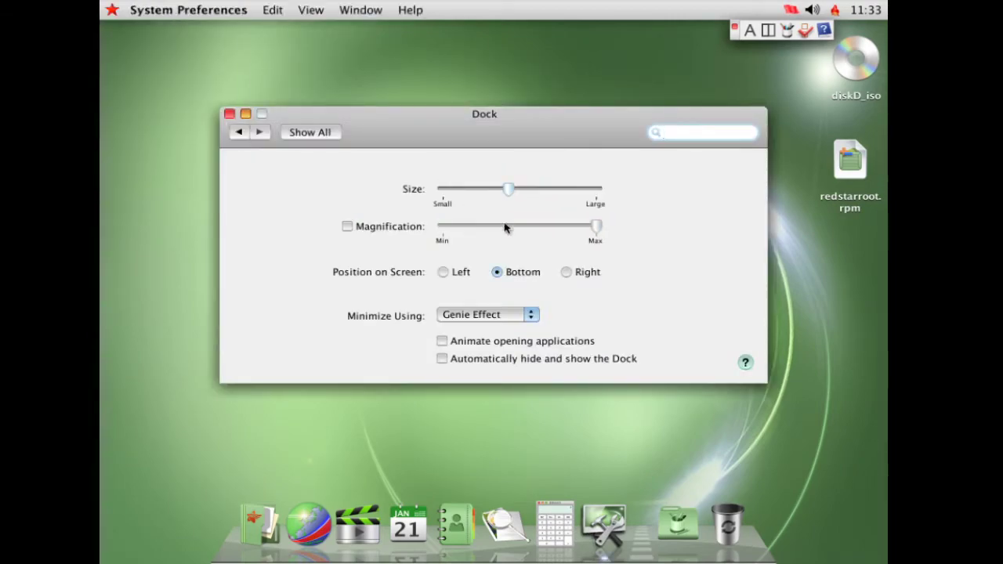
{"action": "mouse_move", "coordinate": [510, 191]}
{"action": "left_mouse_down"}
{"action": "mouse_move", "coordinate": [556, 192]}
{"action": "mouse_move", "coordinate": [486, 190]}
{"action": "mouse_move", "coordinate": [568, 208]}
{"action": "mouse_move", "coordinate": [513, 209]}
{"action": "left_mouse_up"}
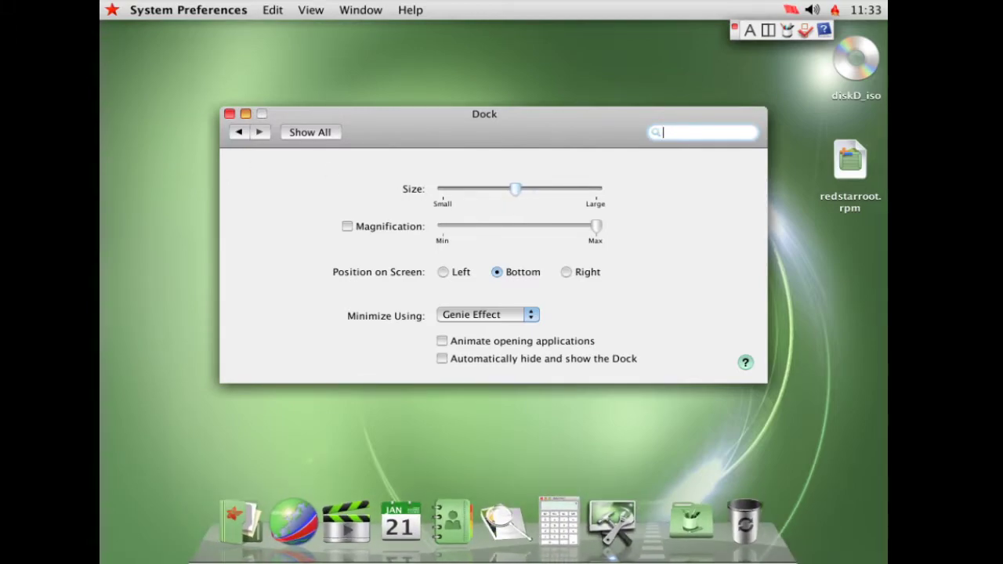
{"action": "left_click", "coordinate": [229, 113]}
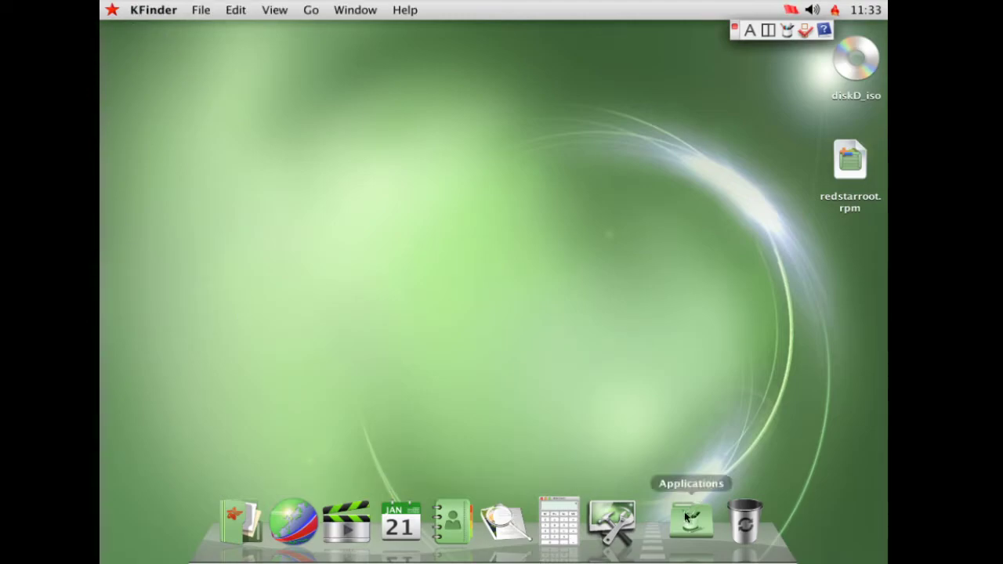
- Open the Calculator, try a division by zero in it, and close it
{"action": "left_click", "coordinate": [548, 532]}
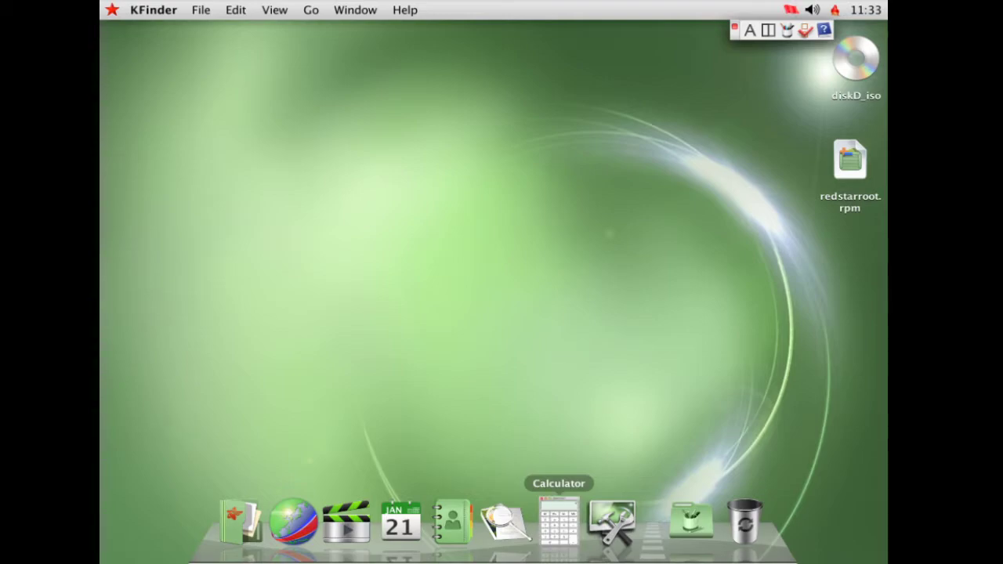
{"action": "left_click_drag", "start_coordinate": [368, 176], "coordinate": [456, 138]}
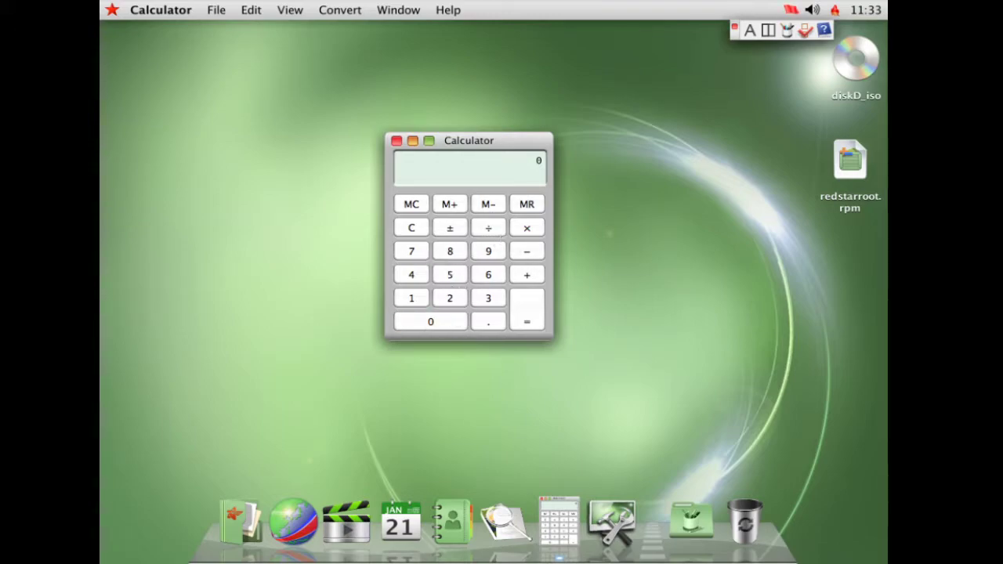
{"action": "left_click", "coordinate": [490, 236]}
{"action": "left_click", "coordinate": [541, 313]}
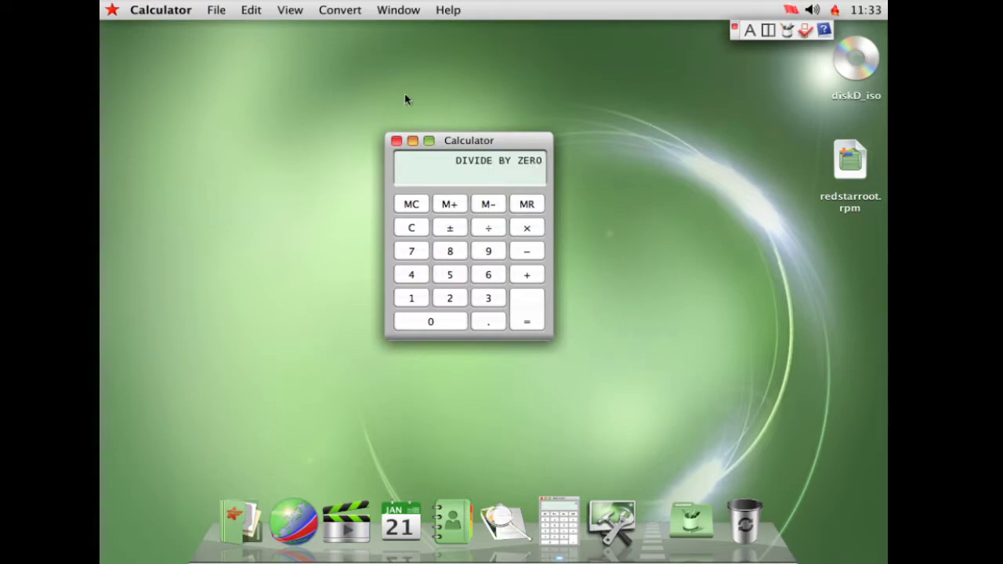
{"action": "left_click", "coordinate": [396, 141]}
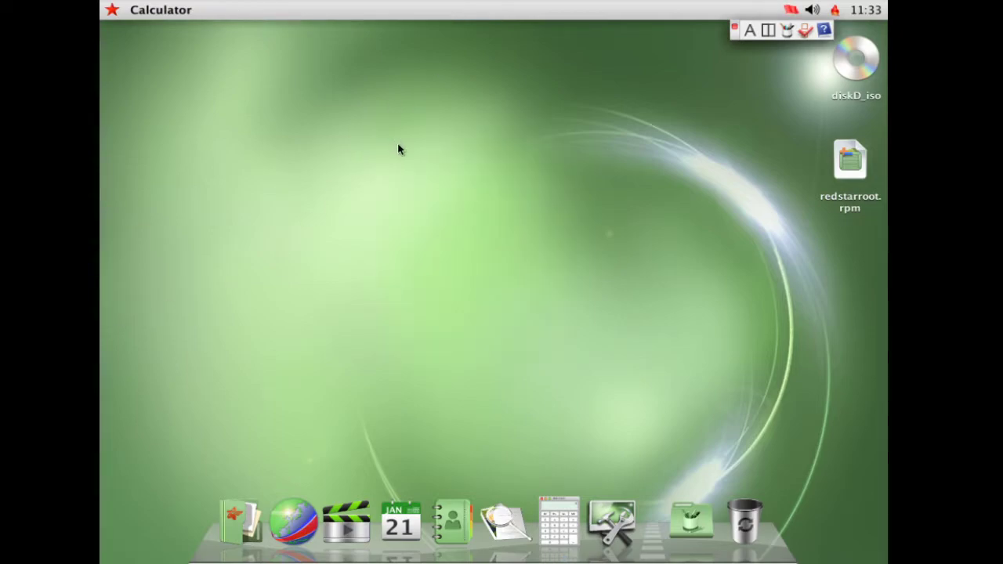
- Open Stickies and write "Hello, I like cherry trees, you are nice people, and you are glorious leader," in the note
{"action": "left_click", "coordinate": [691, 521]}
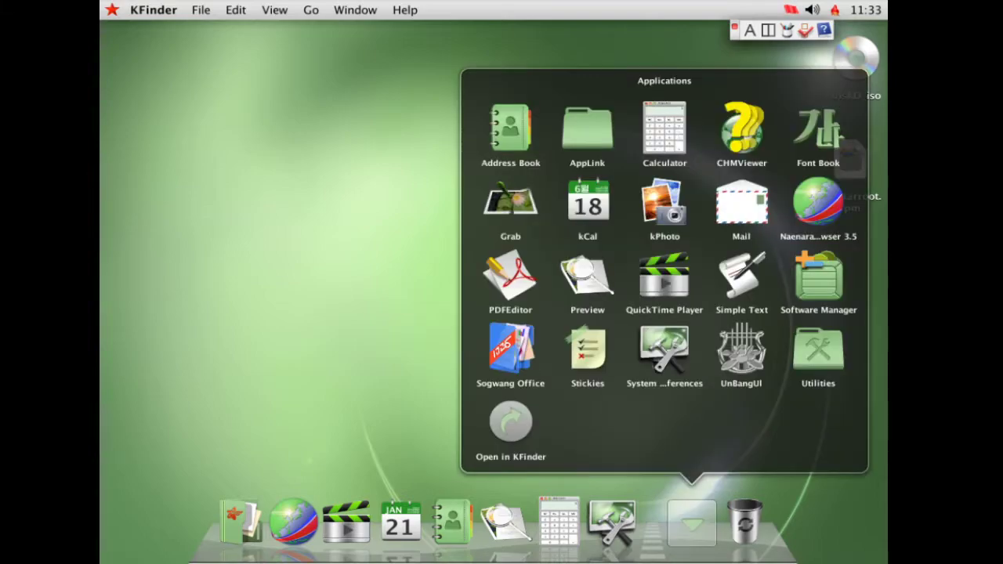
{"action": "left_click", "coordinate": [597, 362]}
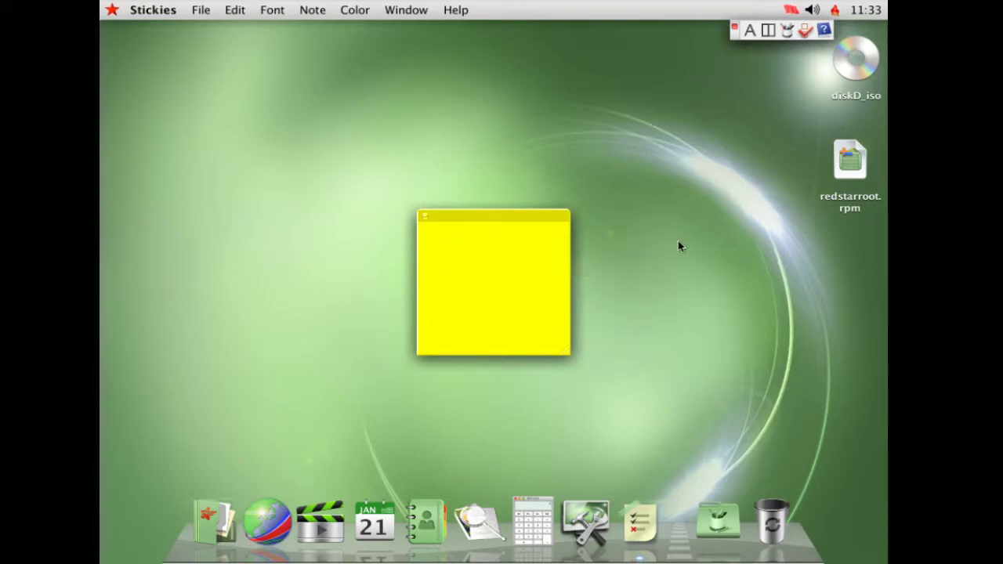
{"action": "type", "text": "H"}
{"action": "type", "text": "ello, I like cherry trees"}
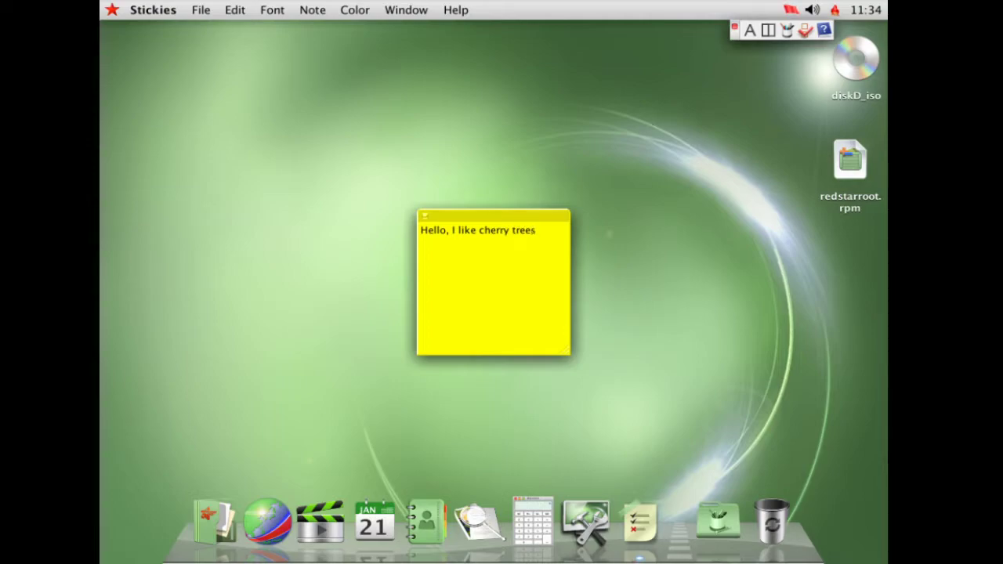
{"action": "type", "text": "you are nice m"}
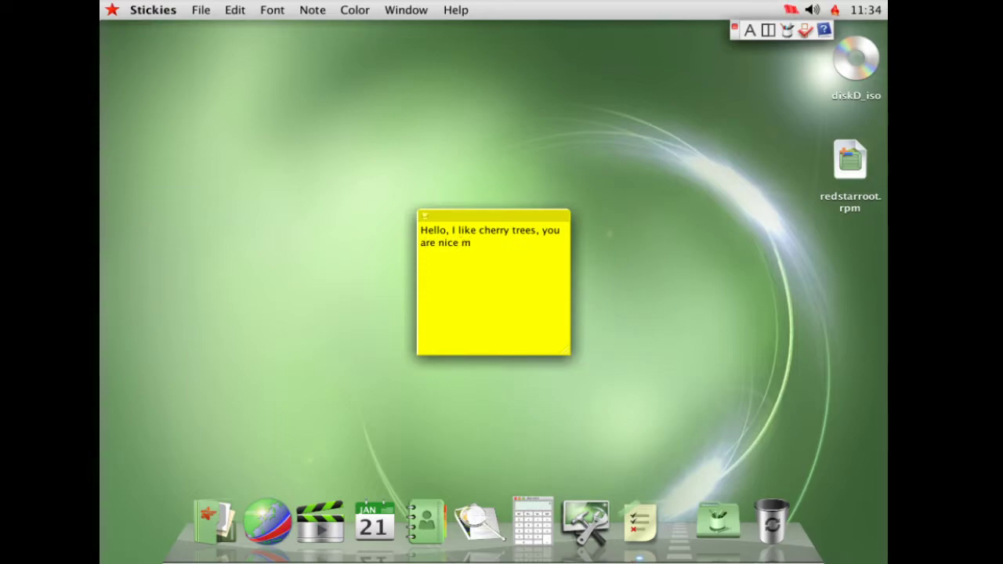
{"action": "key", "text": "BackSpace"}
{"action": "key", "text": "BackSpace"}
{"action": "type", "text": "people, and you are"}
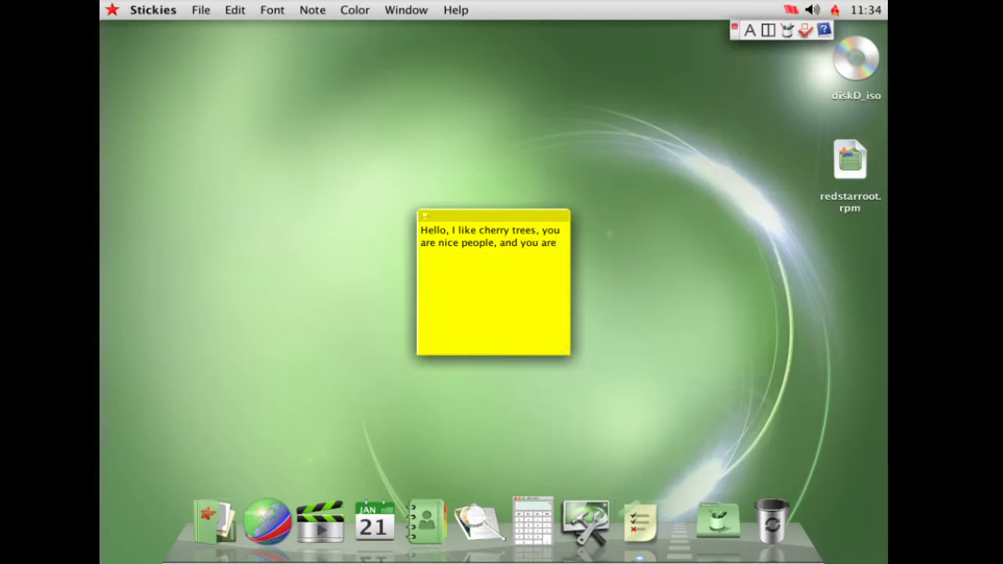
{"action": "type", "text": " galo"}
{"action": "key", "text": "BackSpace"}
{"action": "type", "text": "lorious leader,"}
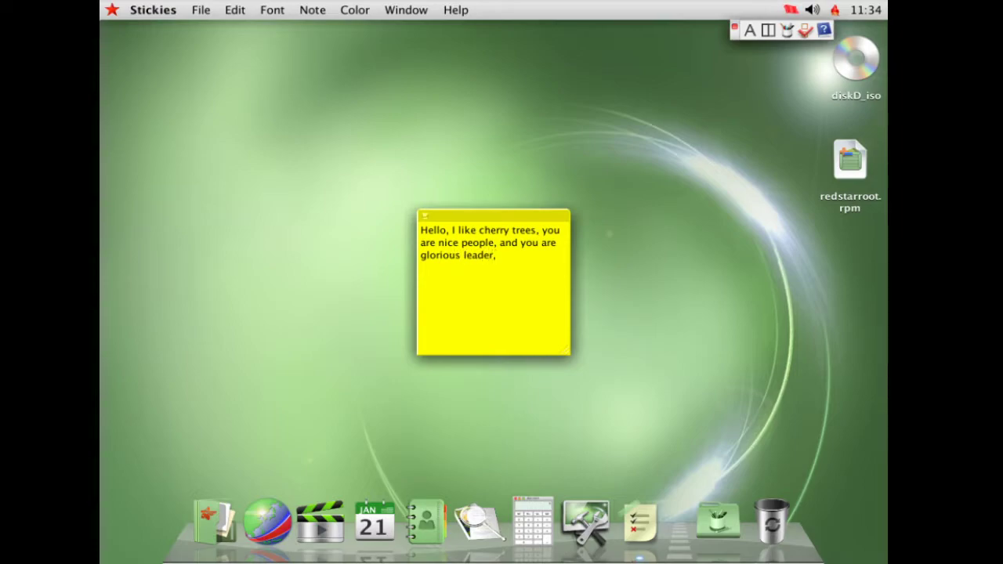
- Delete all the text from the sticky note and close the note
{"action": "key", "text": "BackSpace"}
{"action": "key", "text": "BackSpace"}
{"action": "key", "text": "BackSpace"}
{"action": "key", "text": "BackSpace"}
{"action": "key", "text": "BackSpace"}
{"action": "key", "text": "BackSpace"}
{"action": "key", "text": "BackSpace"}
{"action": "key", "text": "BackSpace"}
{"action": "key", "text": "BackSpace"}
{"action": "key", "text": "BackSpace"}
{"action": "key", "text": "BackSpace"}
{"action": "key", "text": "BackSpace"}
{"action": "key", "text": "BackSpace"}
{"action": "key", "text": "BackSpace"}
{"action": "key", "text": "BackSpace"}
{"action": "key", "text": "BackSpace"}
{"action": "key", "text": "BackSpace"}
{"action": "key", "text": "BackSpace"}
{"action": "key", "text": "BackSpace"}
{"action": "key", "text": "BackSpace"}
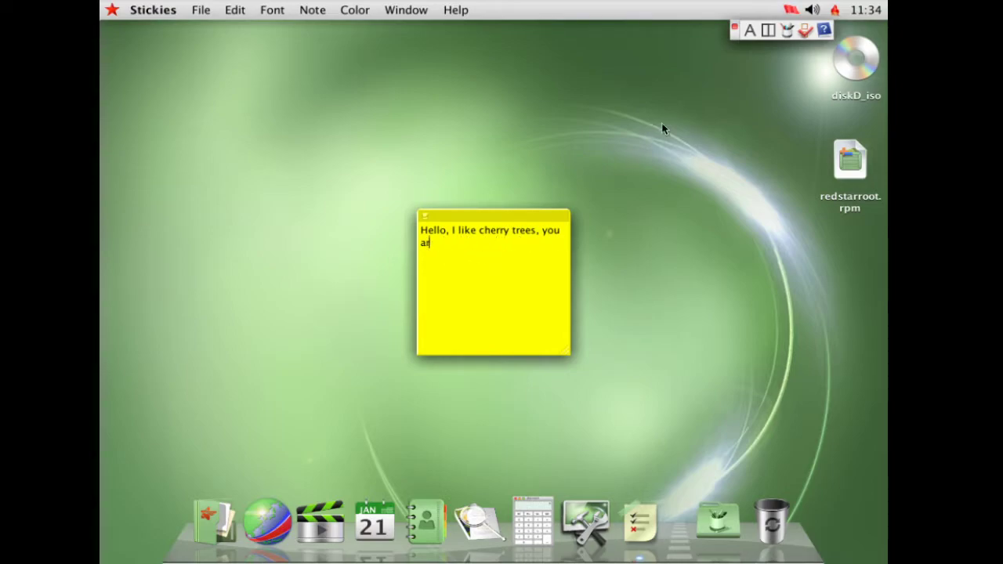
{"action": "key", "text": "BackSpace"}
{"action": "key", "text": "BackSpace"}
{"action": "key", "text": "BackSpace"}
{"action": "key", "text": "BackSpace"}
{"action": "key", "text": "BackSpace"}
{"action": "key", "text": "BackSpace"}
{"action": "key", "text": "BackSpace"}
{"action": "key", "text": "BackSpace"}
{"action": "key", "text": "BackSpace"}
{"action": "key", "text": "BackSpace"}
{"action": "key", "text": "BackSpace"}
{"action": "key", "text": "BackSpace"}
{"action": "key", "text": "BackSpace"}
{"action": "key", "text": "BackSpace"}
{"action": "key", "text": "BackSpace"}
{"action": "key", "text": "BackSpace"}
{"action": "key", "text": "BackSpace"}
{"action": "key", "text": "BackSpace"}
{"action": "key", "text": "BackSpace"}
{"action": "key", "text": "BackSpace"}
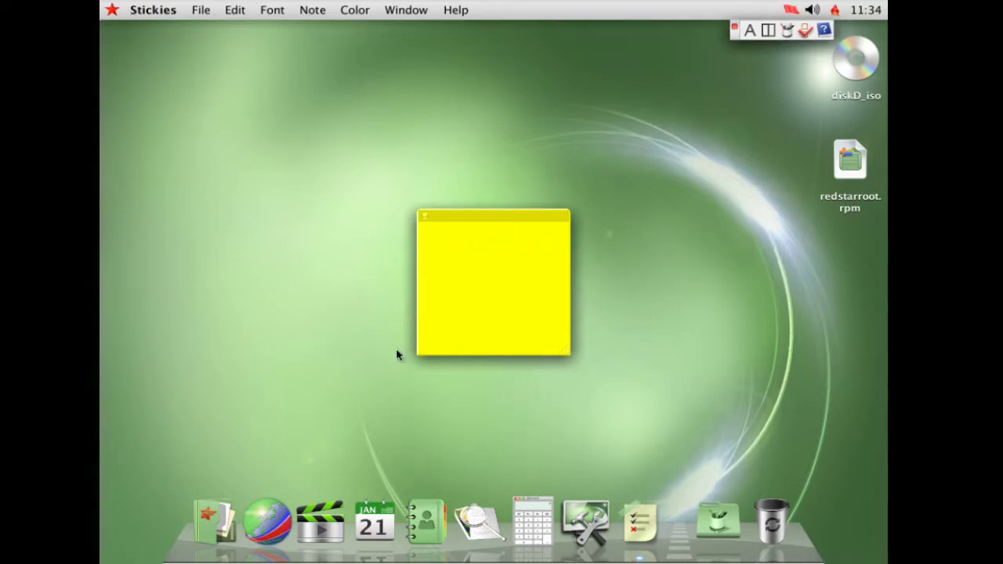
{"action": "left_click_drag", "start_coordinate": [461, 214], "coordinate": [285, 274]}
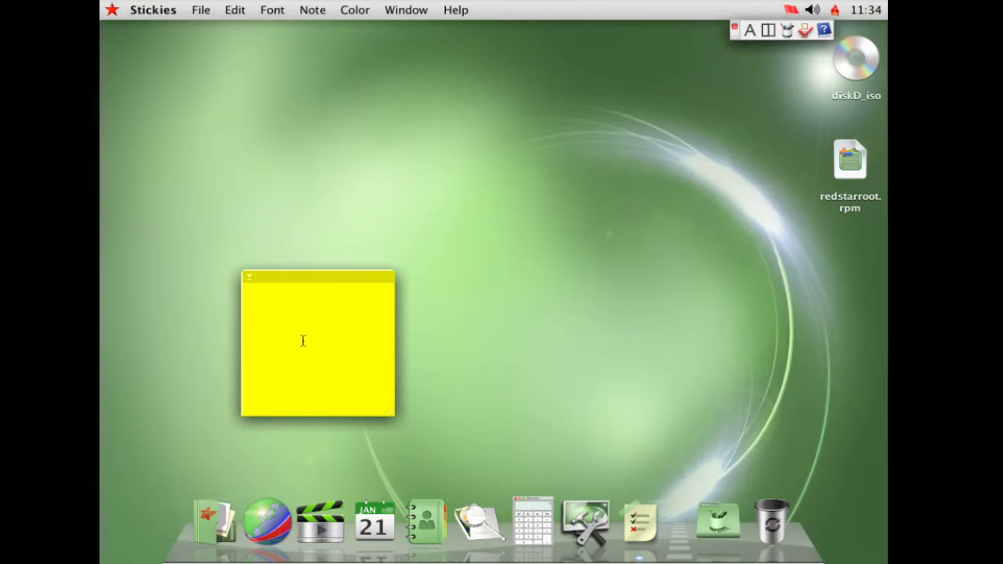
{"action": "left_click", "coordinate": [245, 272]}
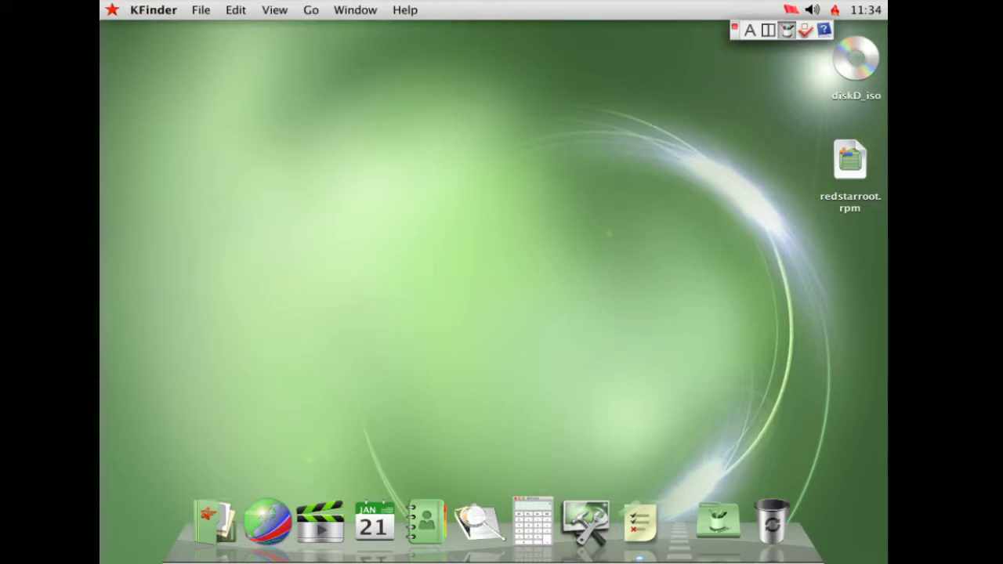
- Open the input method's character table, browse the noble names, katagana and hiragana characters, and close it
{"action": "left_click", "coordinate": [788, 32]}
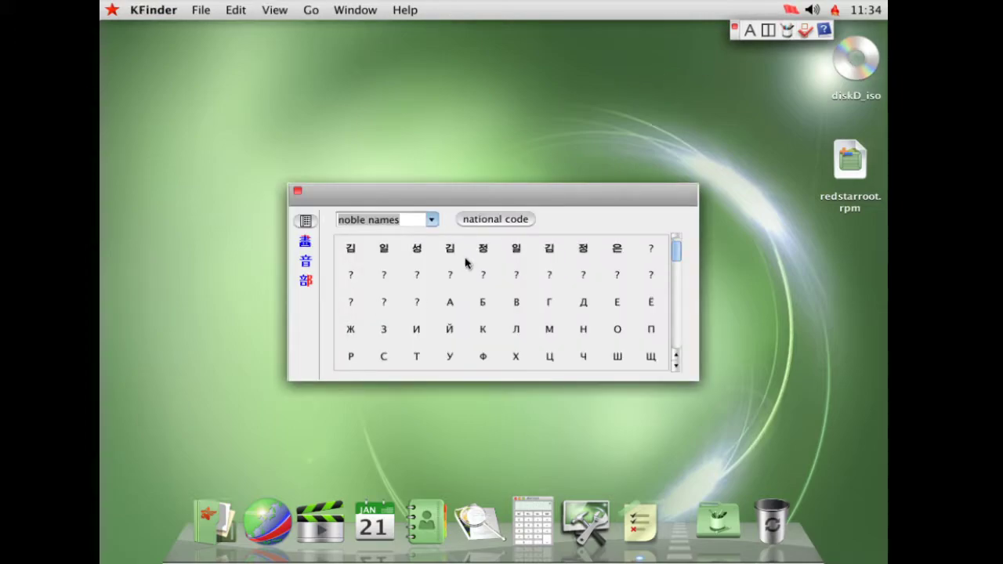
{"action": "mouse_move", "coordinate": [674, 269]}
{"action": "left_mouse_down"}
{"action": "mouse_move", "coordinate": [676, 341]}
{"action": "mouse_move", "coordinate": [677, 267]}
{"action": "mouse_move", "coordinate": [677, 308]}
{"action": "mouse_move", "coordinate": [676, 284]}
{"action": "mouse_move", "coordinate": [658, 293]}
{"action": "mouse_move", "coordinate": [660, 265]}
{"action": "left_mouse_up"}
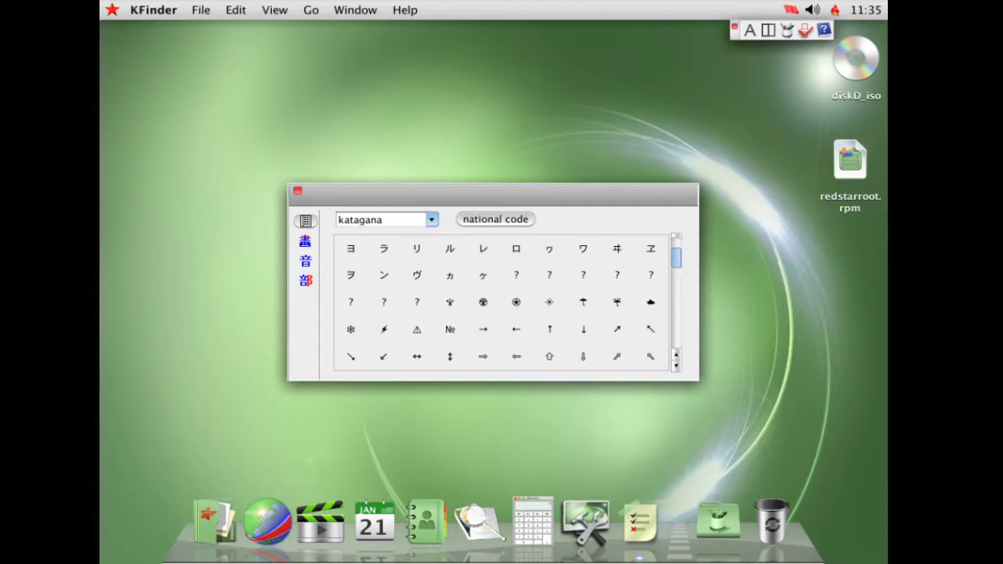
{"action": "left_click_drag", "start_coordinate": [679, 262], "coordinate": [677, 260]}
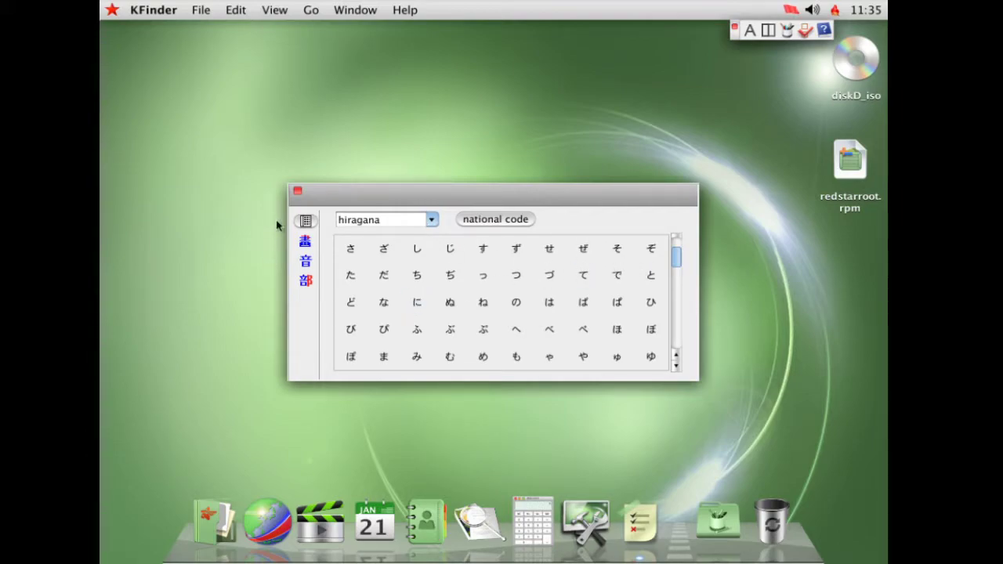
{"action": "left_click", "coordinate": [298, 192]}
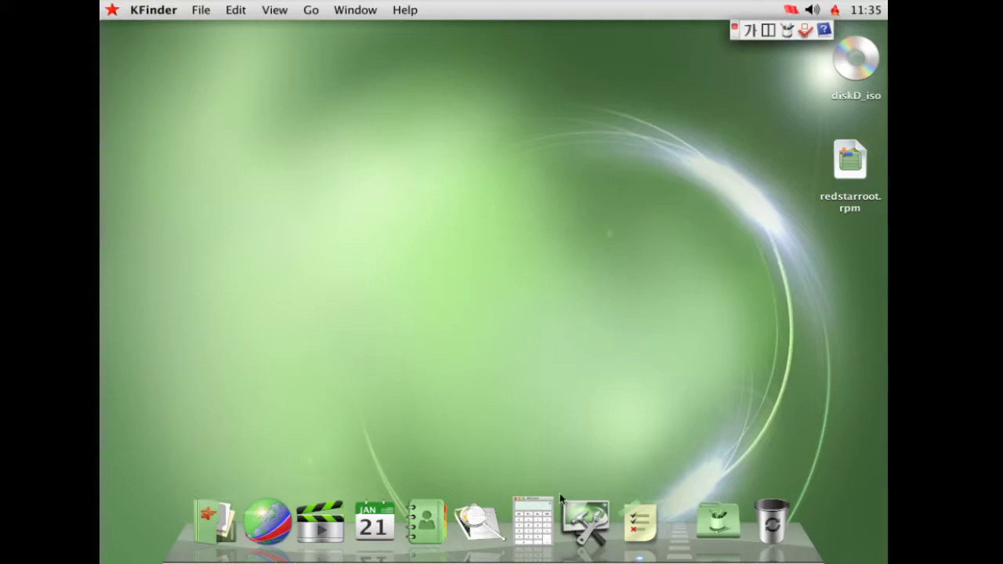
- Open Font Book and preview several fonts from the All Fonts collection, including KacstBook, KacstQuran and KP CheongPong
{"action": "left_click", "coordinate": [718, 520]}
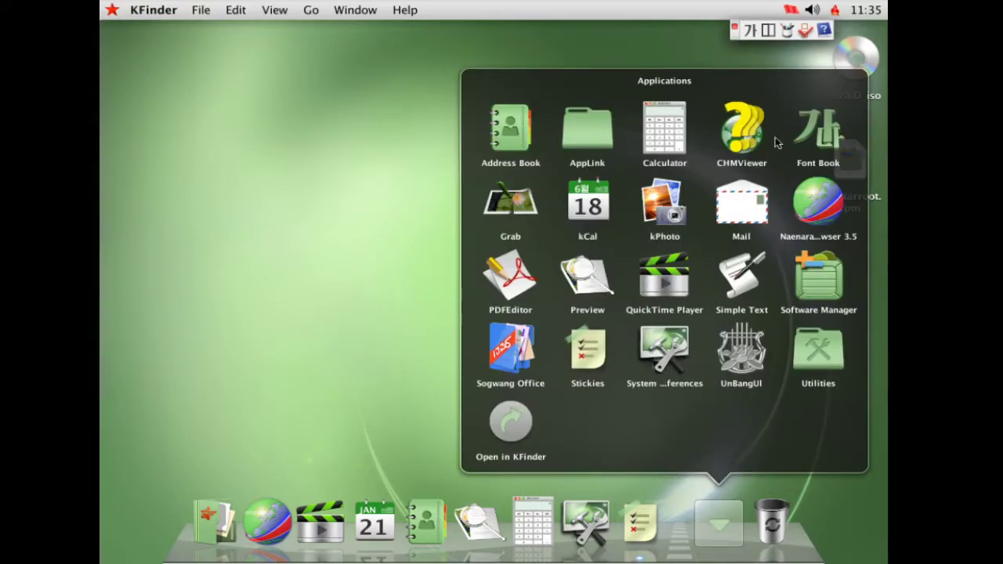
{"action": "left_click", "coordinate": [823, 127]}
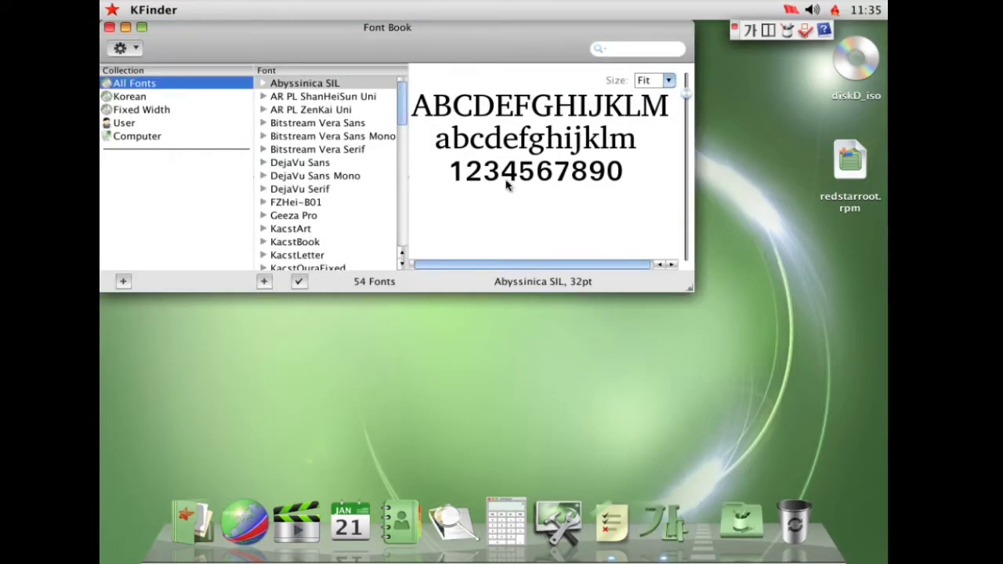
{"action": "left_click", "coordinate": [278, 139]}
{"action": "scroll", "coordinate": [328, 146], "scroll_direction": "down", "scroll_amount": 2}
{"action": "left_click", "coordinate": [326, 143]}
{"action": "left_click", "coordinate": [317, 169]}
{"action": "left_click", "coordinate": [325, 144]}
{"action": "left_click", "coordinate": [327, 154]}
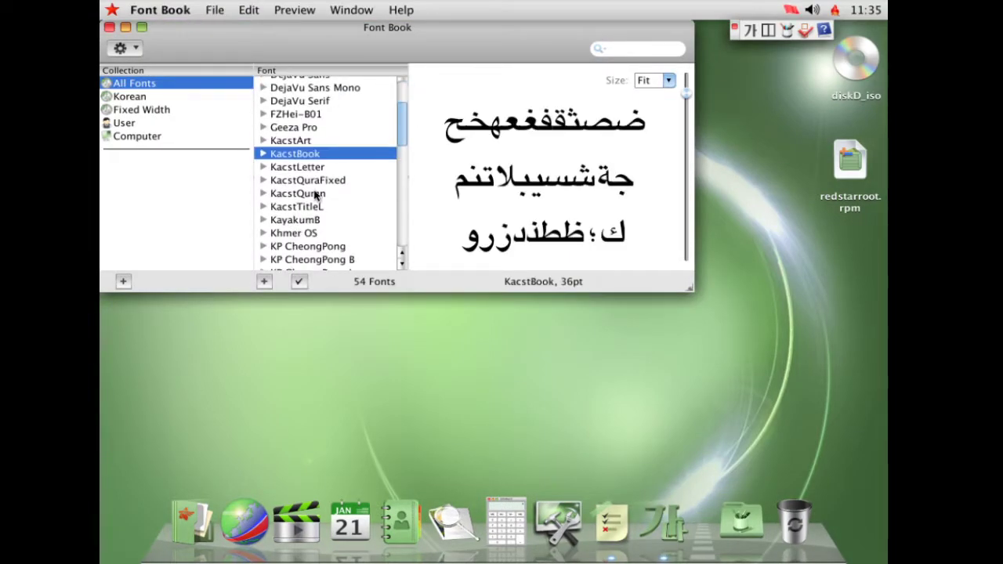
{"action": "left_click", "coordinate": [317, 193]}
{"action": "scroll", "coordinate": [314, 194], "scroll_direction": "down", "scroll_amount": 3}
{"action": "left_click", "coordinate": [314, 202]}
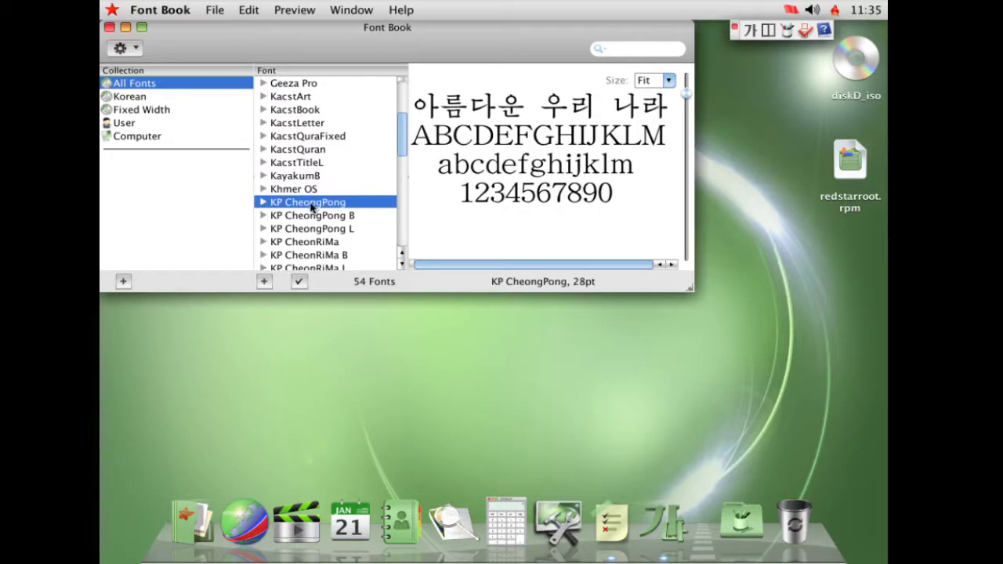
- Preview KP CheongPong L and several fonts from the Korean collection, including KP CR Tungkeun, KP KwangMyeong B, KP PK Yeso B and KP PusKul
{"action": "left_click", "coordinate": [299, 229]}
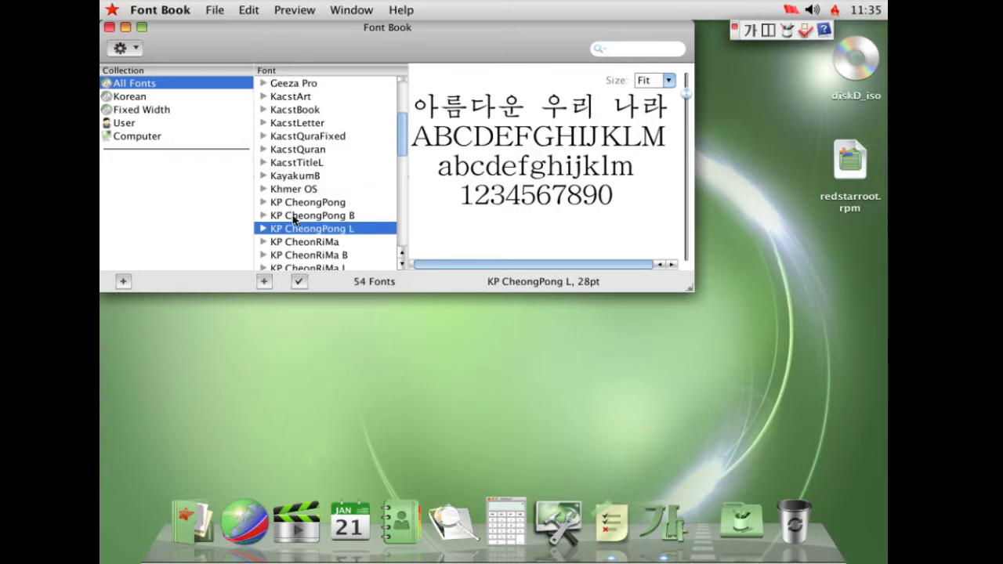
{"action": "left_click", "coordinate": [163, 97]}
{"action": "left_click", "coordinate": [329, 162]}
{"action": "left_click", "coordinate": [326, 189]}
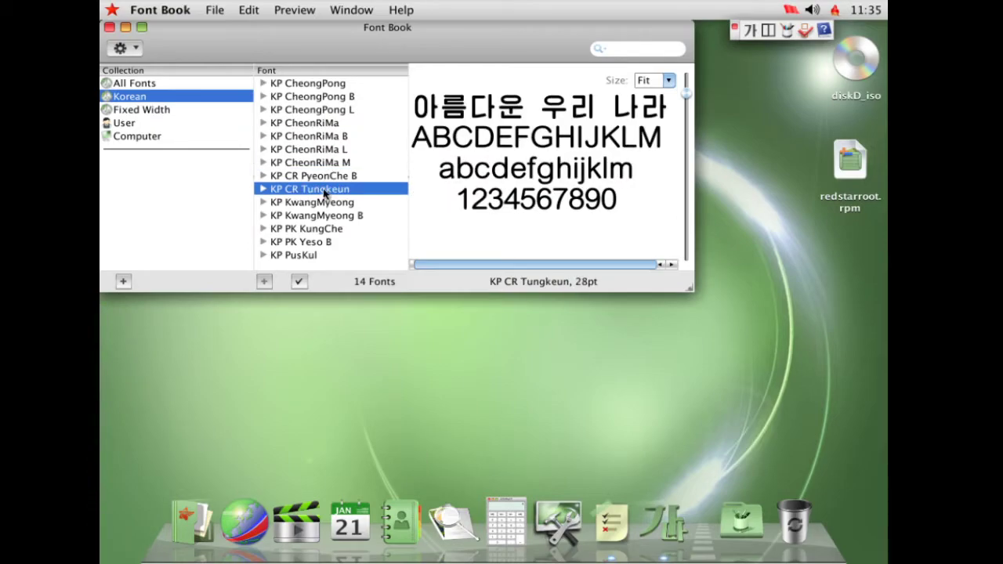
{"action": "left_click", "coordinate": [321, 216]}
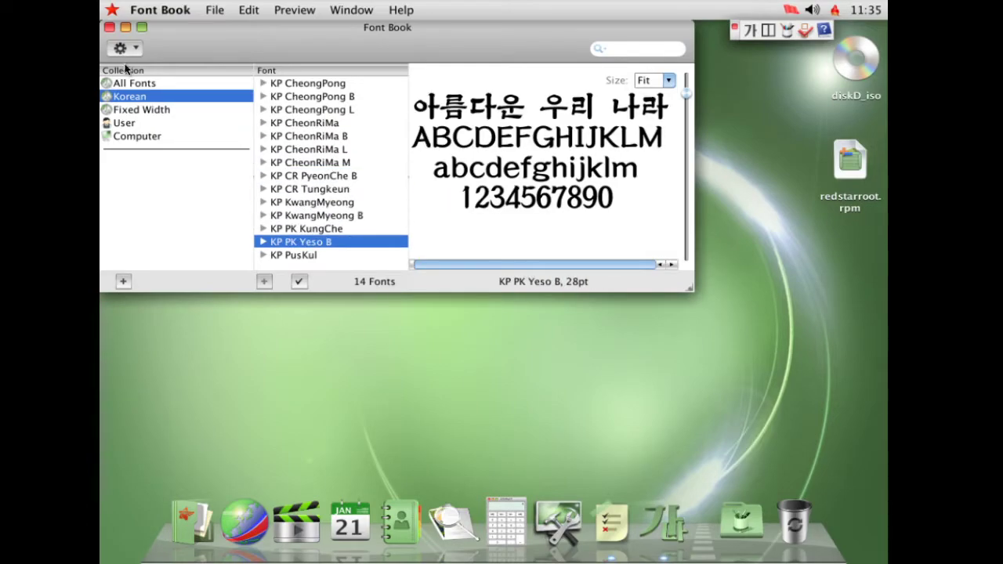
{"action": "left_click", "coordinate": [309, 163]}
{"action": "left_click", "coordinate": [314, 215]}
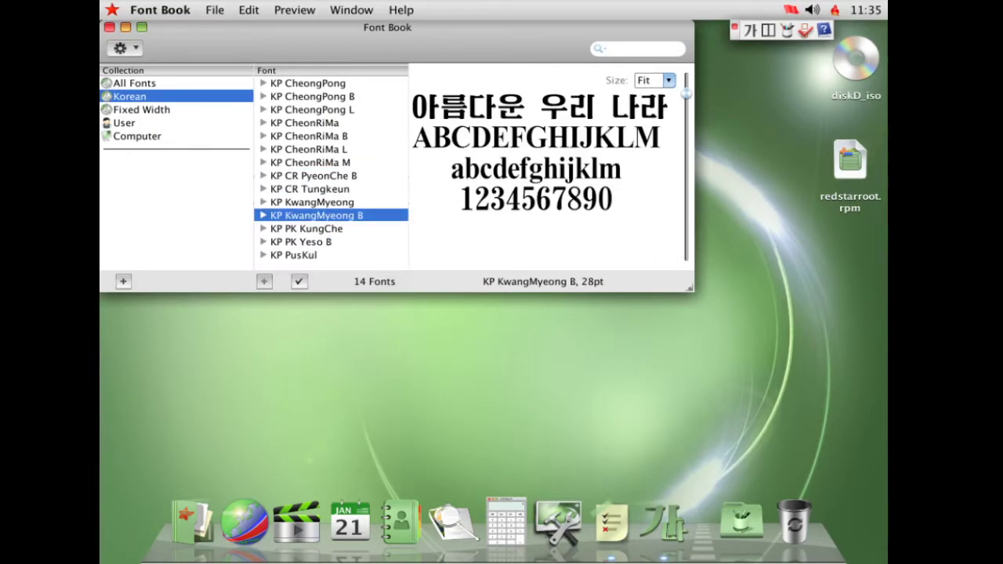
{"action": "left_click", "coordinate": [314, 244]}
{"action": "left_click", "coordinate": [308, 256]}
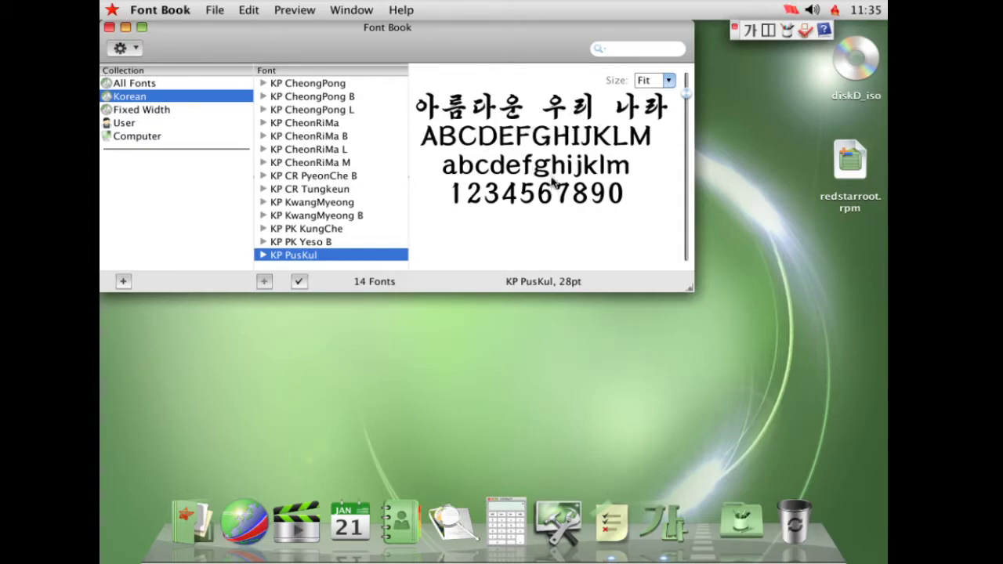
- Preview DejaVu Sans Mono from the Fixed Width collection, including its Bold, Bold Oblique, Book and Oblique styles
{"action": "left_click", "coordinate": [156, 112]}
{"action": "left_click", "coordinate": [307, 95]}
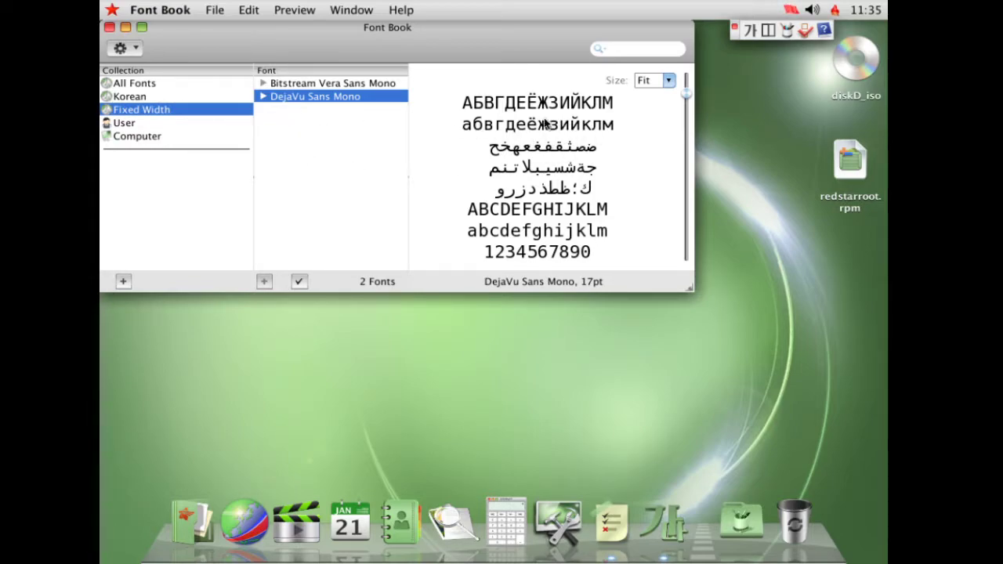
{"action": "left_click", "coordinate": [265, 95]}
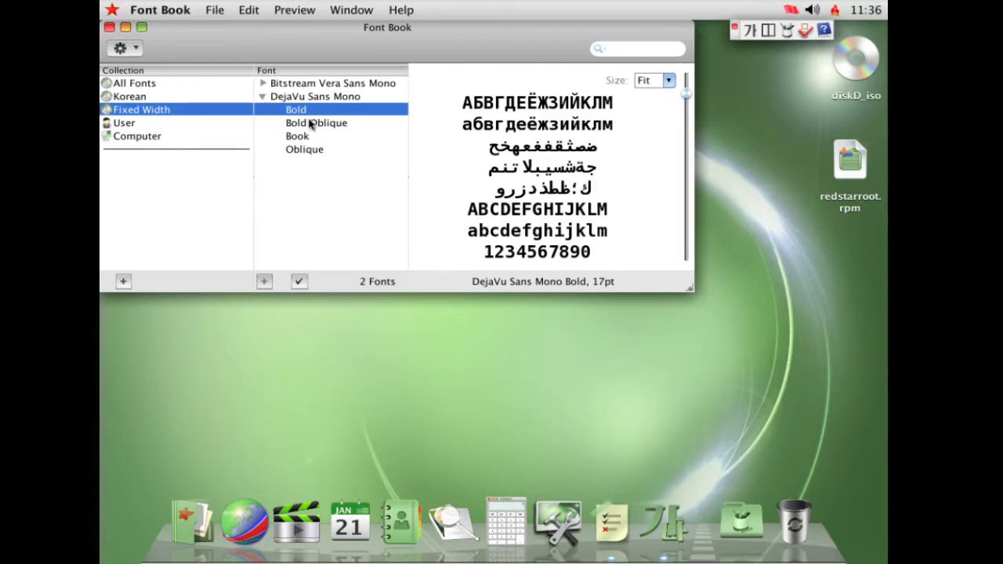
{"action": "left_click", "coordinate": [310, 124]}
{"action": "left_click", "coordinate": [315, 137]}
{"action": "left_click", "coordinate": [322, 150]}
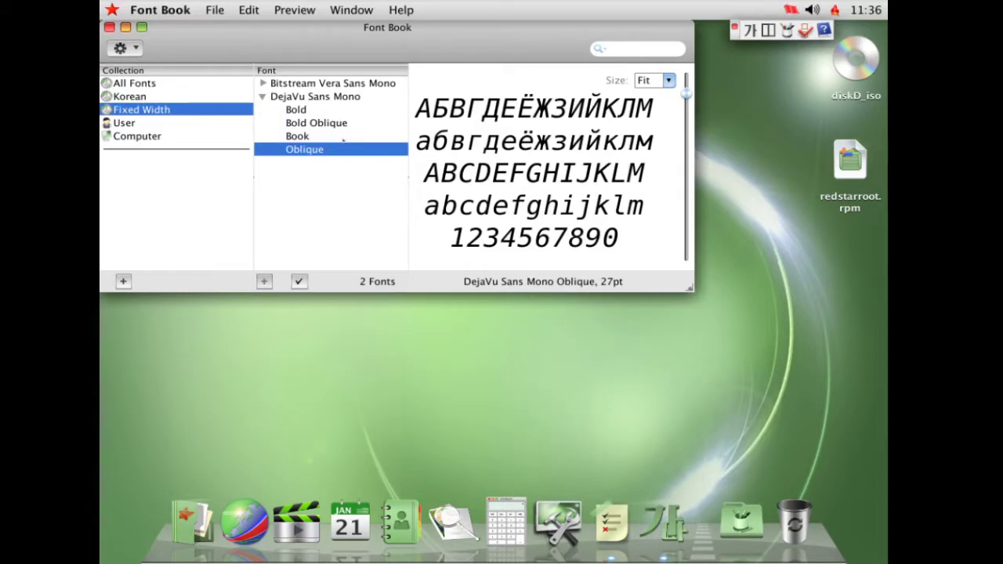
- Look through the Korean, All Fonts, Fixed Width, Computer and User font collections and close Font Book
{"action": "left_click", "coordinate": [139, 98]}
{"action": "left_click", "coordinate": [135, 83]}
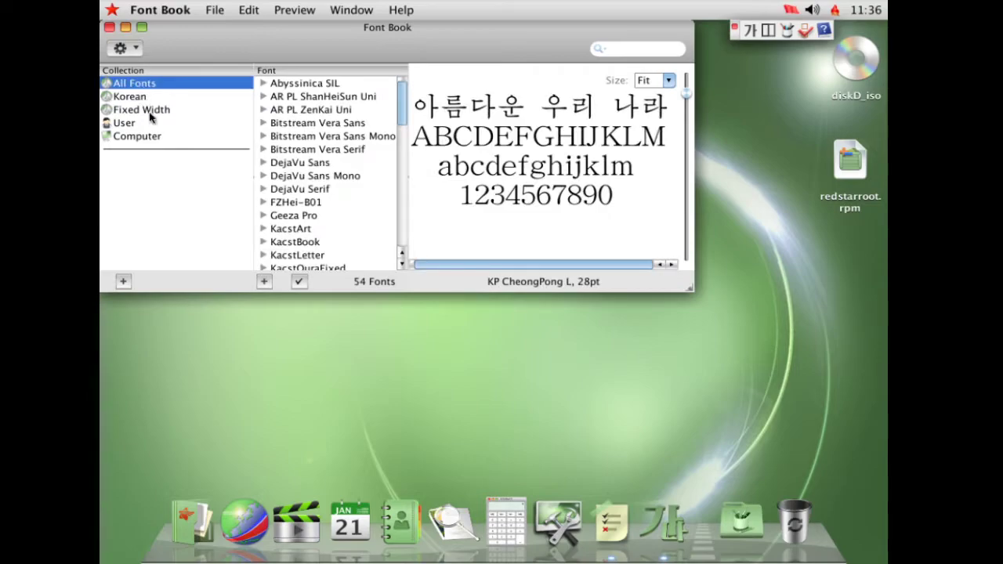
{"action": "left_click", "coordinate": [145, 110]}
{"action": "left_click", "coordinate": [145, 136]}
{"action": "left_click", "coordinate": [130, 123]}
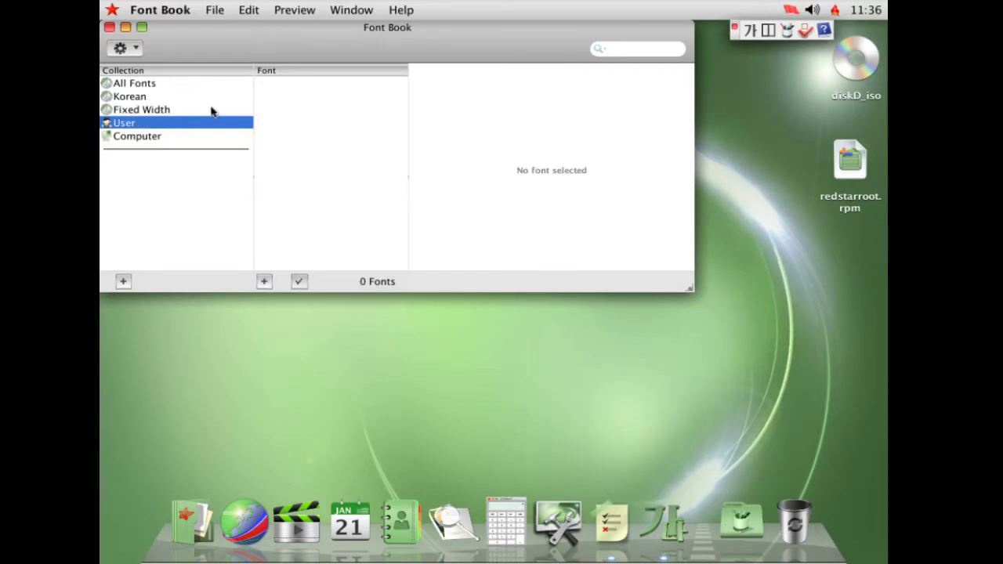
{"action": "left_click", "coordinate": [159, 109]}
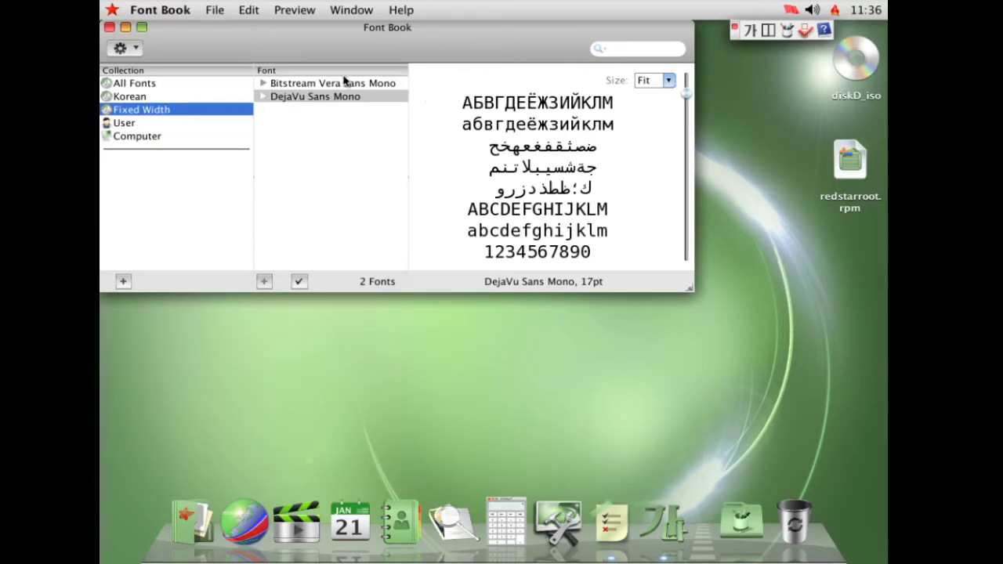
{"action": "left_click", "coordinate": [110, 27]}
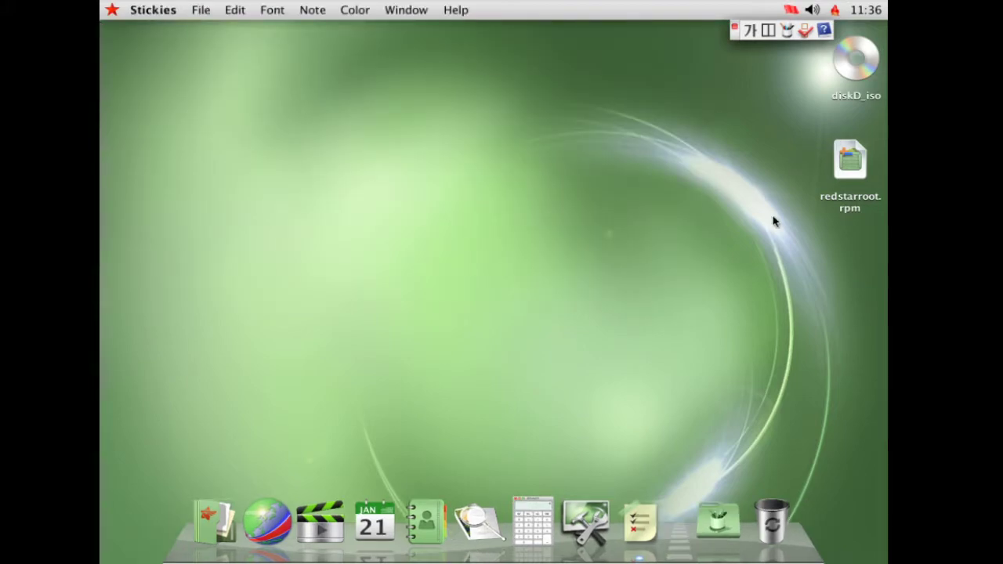
- Open Simple Text and move its untitled window to the middle of the desktop
{"action": "left_click", "coordinate": [718, 521]}
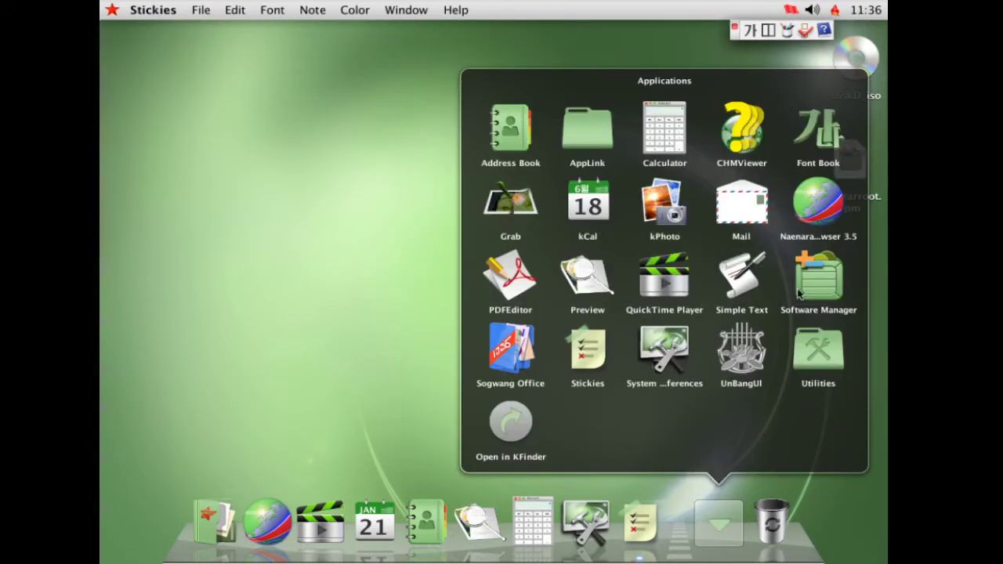
{"action": "left_click", "coordinate": [741, 275]}
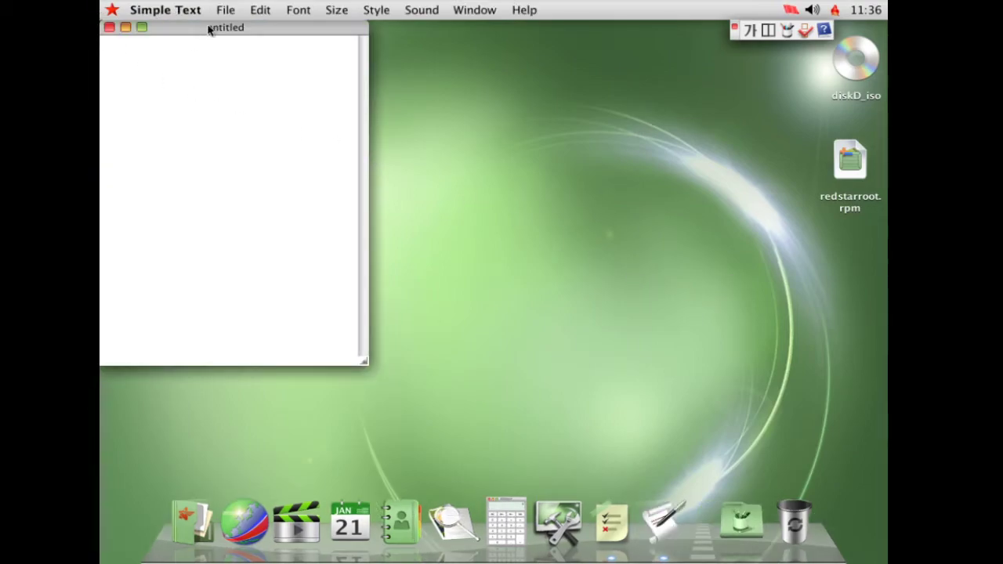
{"action": "left_click_drag", "start_coordinate": [210, 36], "coordinate": [432, 178]}
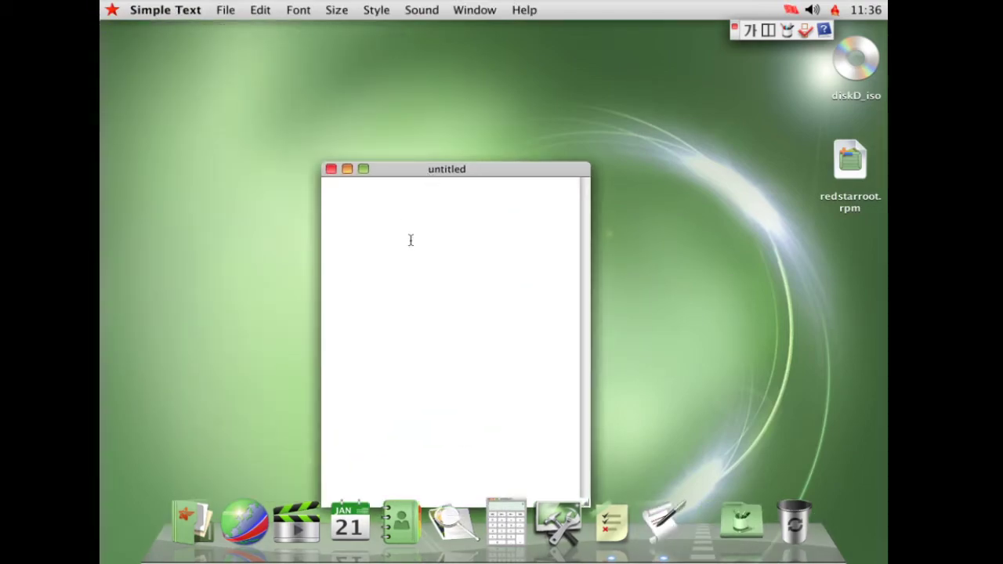
- Enter a string of random Korean characters in the untitled document and erase it
{"action": "type", "text": "그ㅛㅡ기아뇨즈니ㅏ픅수ㅏㅠㄴㅁ내"}
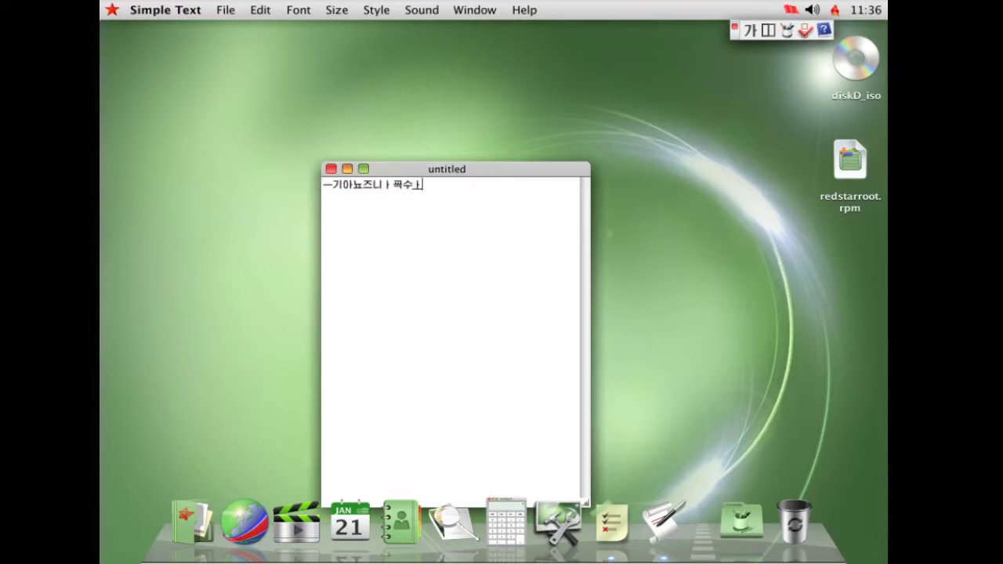
{"action": "type", "text": "ㅡㄱ나"}
{"action": "key", "text": "BackSpace"}
{"action": "key", "text": "BackSpace"}
{"action": "key", "text": "BackSpace"}
{"action": "key", "text": "BackSpace"}
{"action": "key", "text": "BackSpace"}
{"action": "key", "text": "BackSpace"}
{"action": "key", "text": "BackSpace"}
{"action": "key", "text": "BackSpace"}
{"action": "key", "text": "BackSpace"}
{"action": "key", "text": "BackSpace"}
{"action": "key", "text": "BackSpace"}
{"action": "key", "text": "BackSpace"}
{"action": "key", "text": "BackSpace"}
{"action": "key", "text": "BackSpace"}
{"action": "key", "text": "BackSpace"}
{"action": "key", "text": "BackSpace"}
{"action": "key", "text": "BackSpace"}
- Write two more random Korean test strings in the document, erasing each one completely
{"action": "type", "text": "ㄱㅣ아뇨자욤워ㅗㄴ즈ㅏㄱ요"}
{"action": "key", "text": "BackSpace"}
{"action": "key", "text": "BackSpace"}
{"action": "key", "text": "BackSpace"}
{"action": "key", "text": "BackSpace"}
{"action": "key", "text": "BackSpace"}
{"action": "key", "text": "BackSpace"}
{"action": "key", "text": "BackSpace"}
{"action": "key", "text": "BackSpace"}
{"action": "key", "text": "BackSpace"}
{"action": "key", "text": "BackSpace"}
{"action": "key", "text": "BackSpace"}
{"action": "key", "text": "BackSpace"}
{"action": "type", "text": "ㄱ니ㅠㅏㅡㄱ니ㅏ류ㅡ"}
{"action": "key", "text": "BackSpace"}
{"action": "key", "text": "BackSpace"}
{"action": "key", "text": "BackSpace"}
{"action": "key", "text": "BackSpace"}
{"action": "key", "text": "BackSpace"}
{"action": "key", "text": "BackSpace"}
{"action": "key", "text": "BackSpace"}
{"action": "key", "text": "BackSpace"}
{"action": "key", "text": "BackSpace"}
{"action": "key", "text": "BackSpace"}
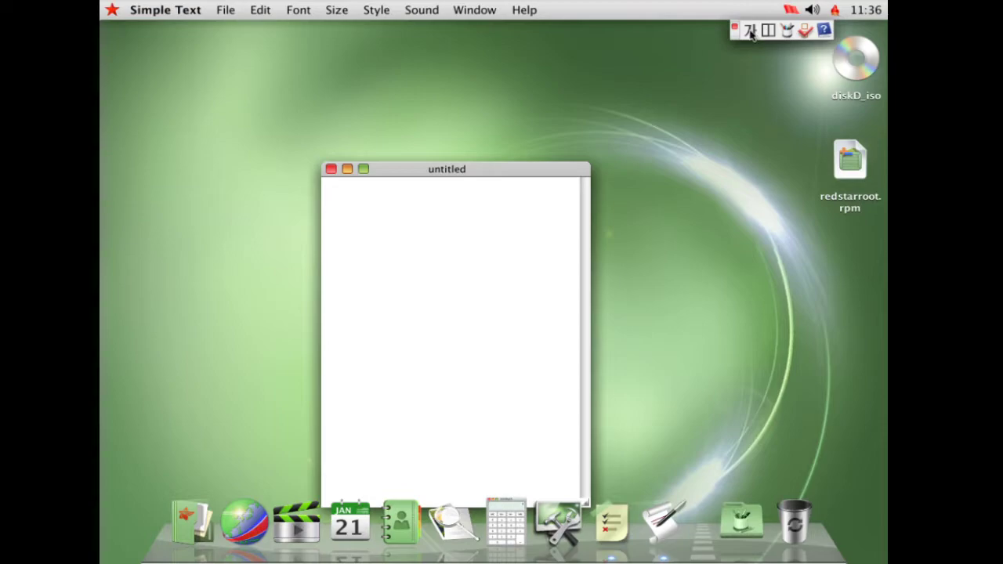
- Close the untitled Simple Text document and discard its changes
{"action": "left_click", "coordinate": [331, 170]}
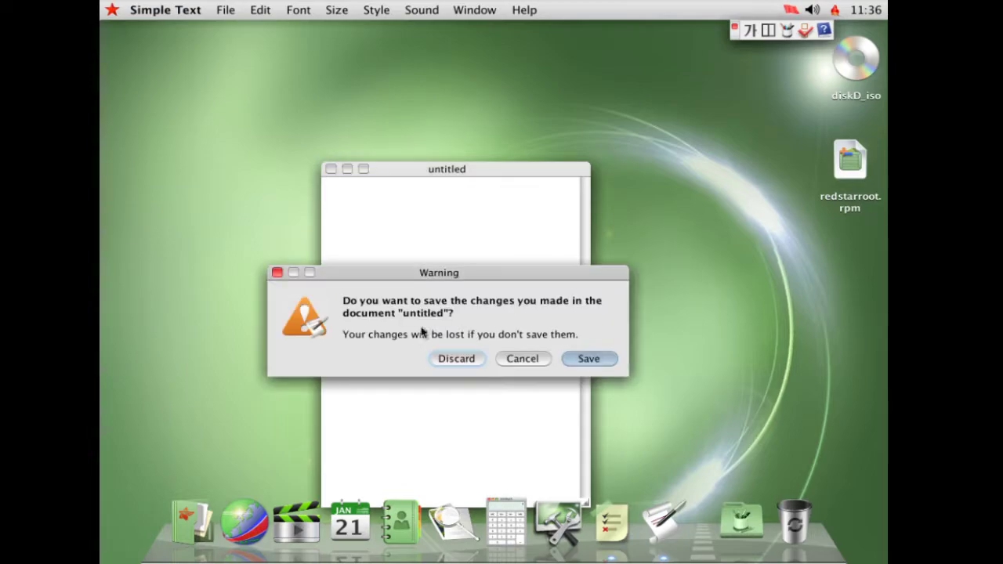
{"action": "left_click", "coordinate": [527, 362]}
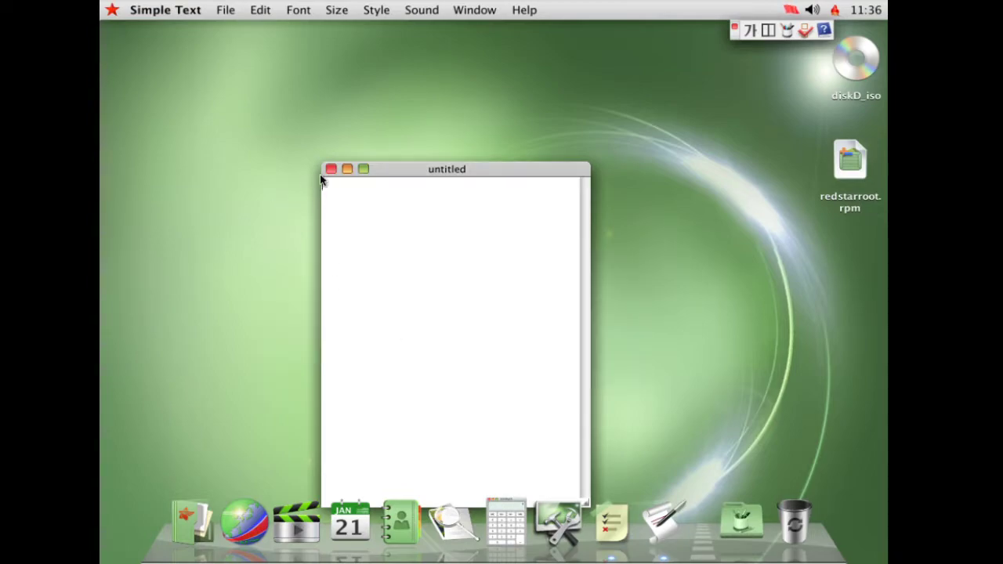
{"action": "left_click", "coordinate": [330, 169]}
{"action": "left_click", "coordinate": [479, 361]}
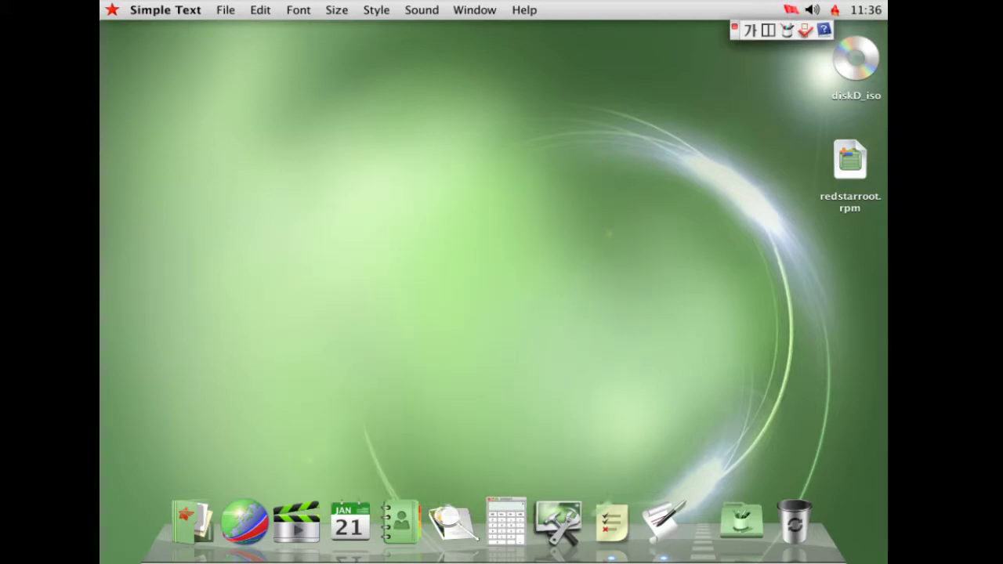
- Try to show the input source name for the Hana input method
{"action": "left_click", "coordinate": [836, 11]}
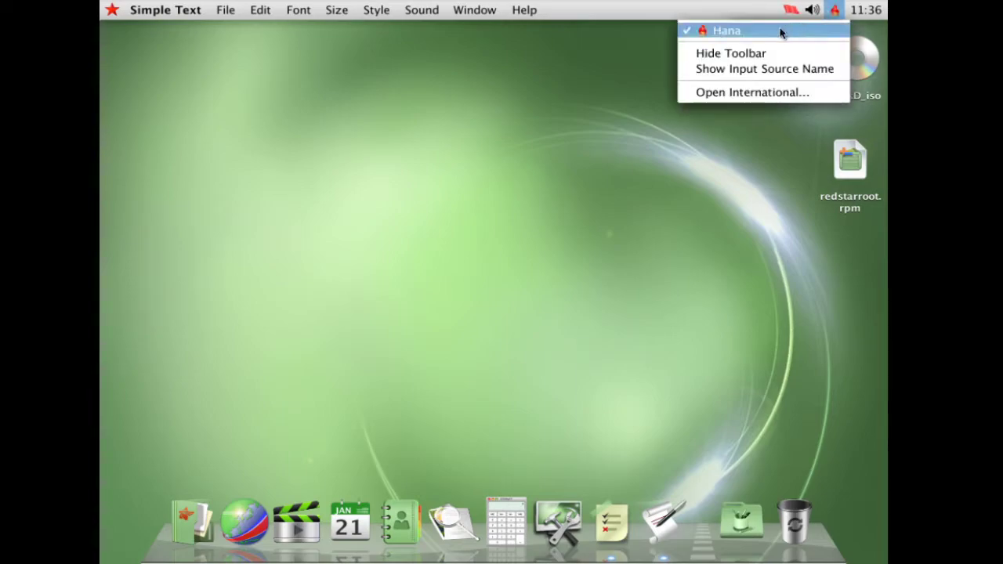
{"action": "left_click", "coordinate": [772, 71]}
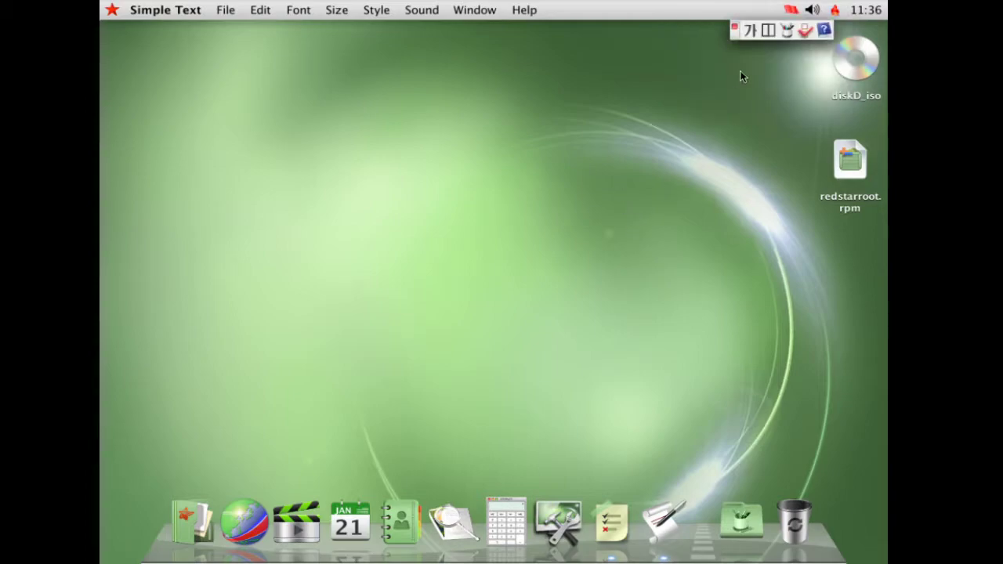
- Open the desktop background settings and try out wallpapers from the Wallpapers collection, ending with Blue sky
{"action": "right_click", "coordinate": [488, 387]}
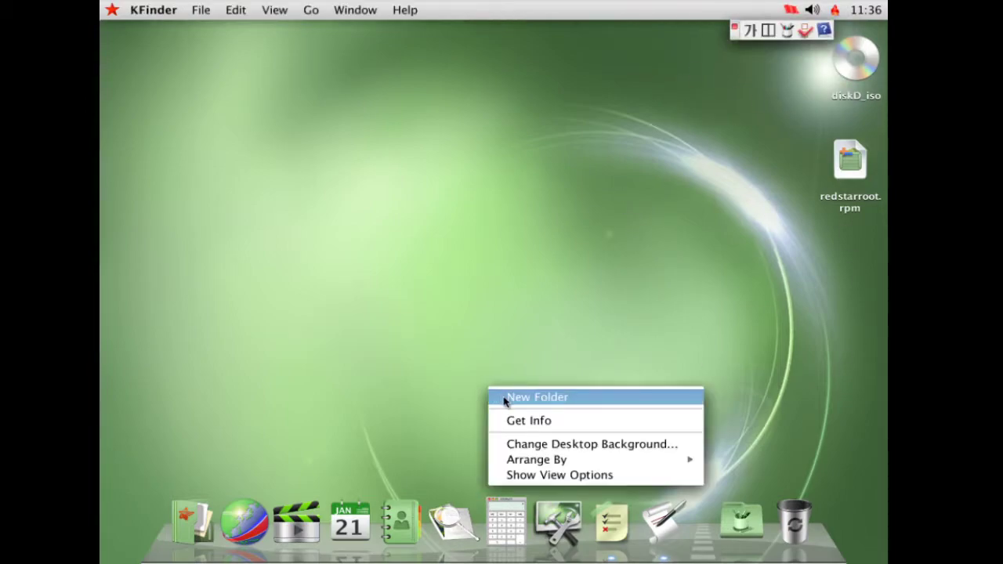
{"action": "left_click", "coordinate": [553, 445]}
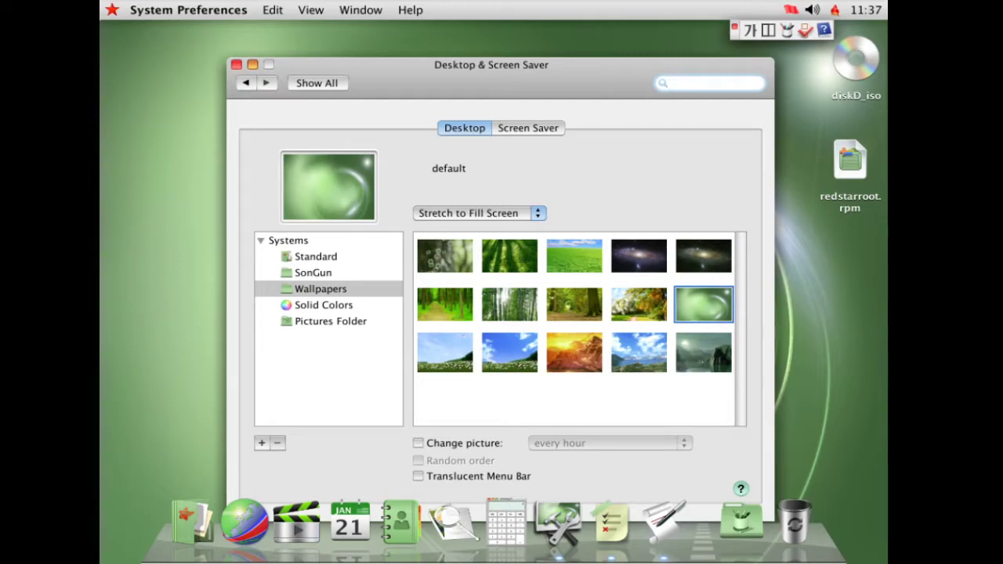
{"action": "left_click", "coordinate": [696, 357]}
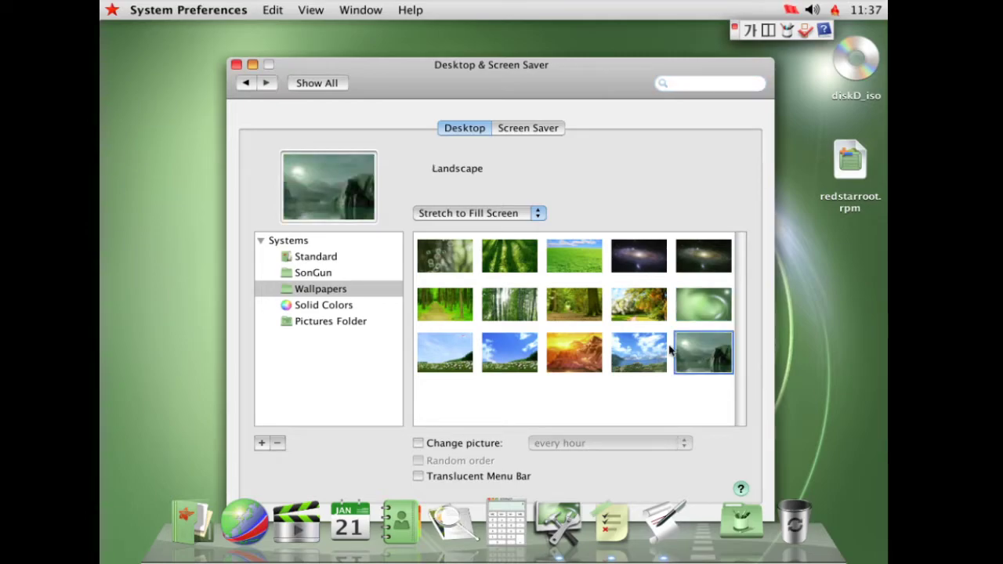
{"action": "left_click", "coordinate": [648, 360]}
{"action": "left_click", "coordinate": [575, 353]}
{"action": "left_click", "coordinate": [663, 358]}
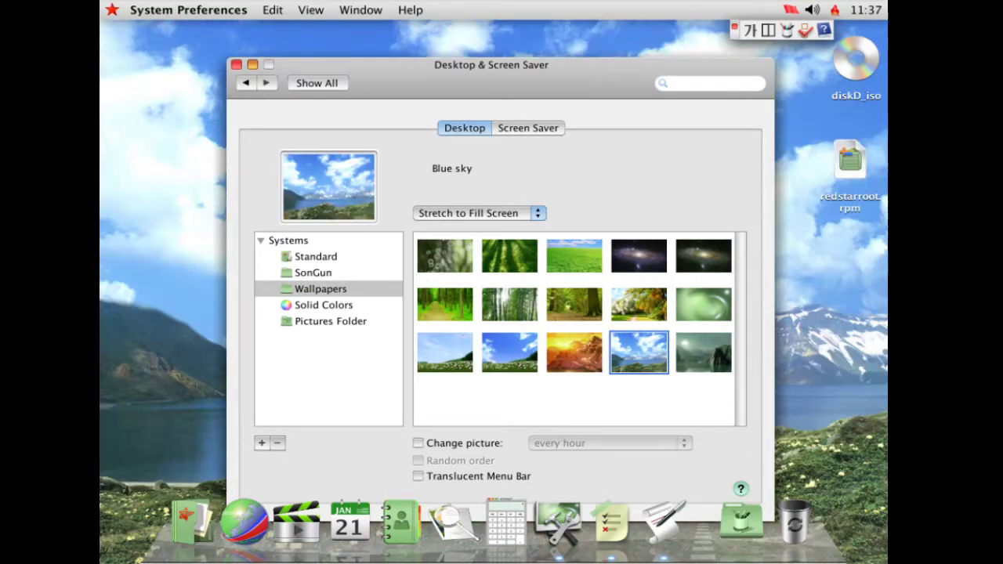
- Try the Landscape and Background01 wallpapers, repositioning the settings window to see the desktop
{"action": "left_click_drag", "start_coordinate": [524, 62], "coordinate": [533, 24]}
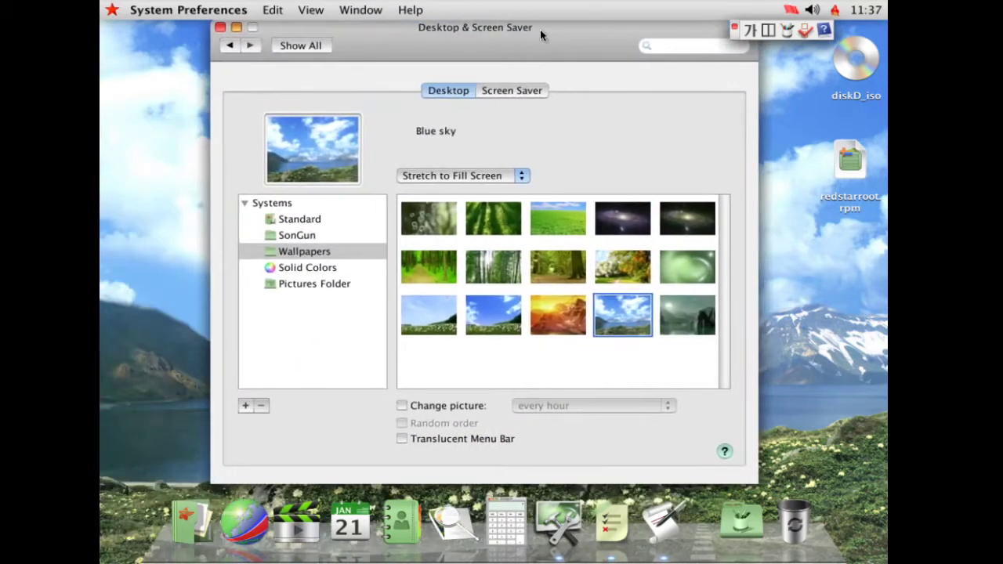
{"action": "left_click", "coordinate": [711, 316]}
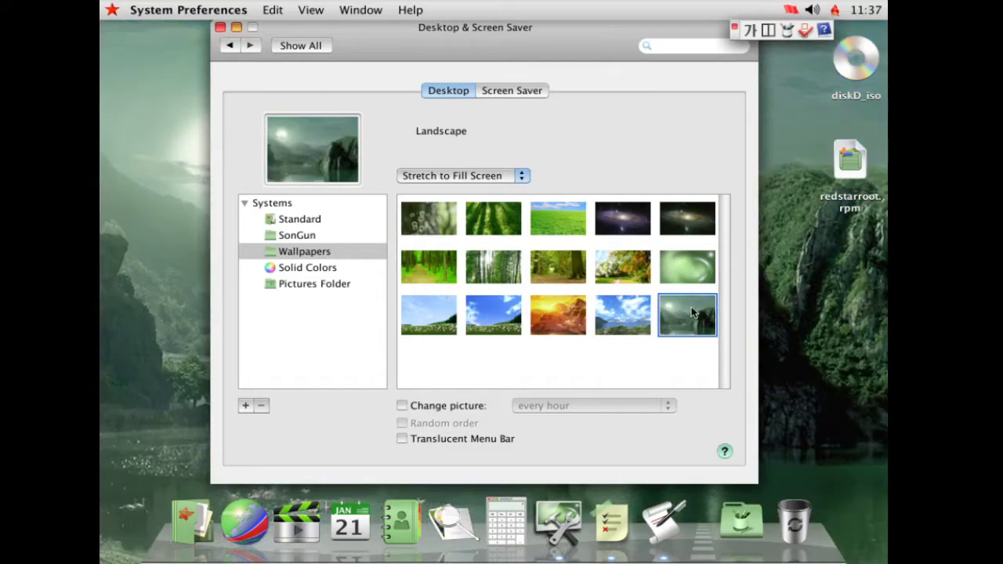
{"action": "left_click_drag", "start_coordinate": [476, 27], "coordinate": [455, 79]}
{"action": "left_click", "coordinate": [441, 261]}
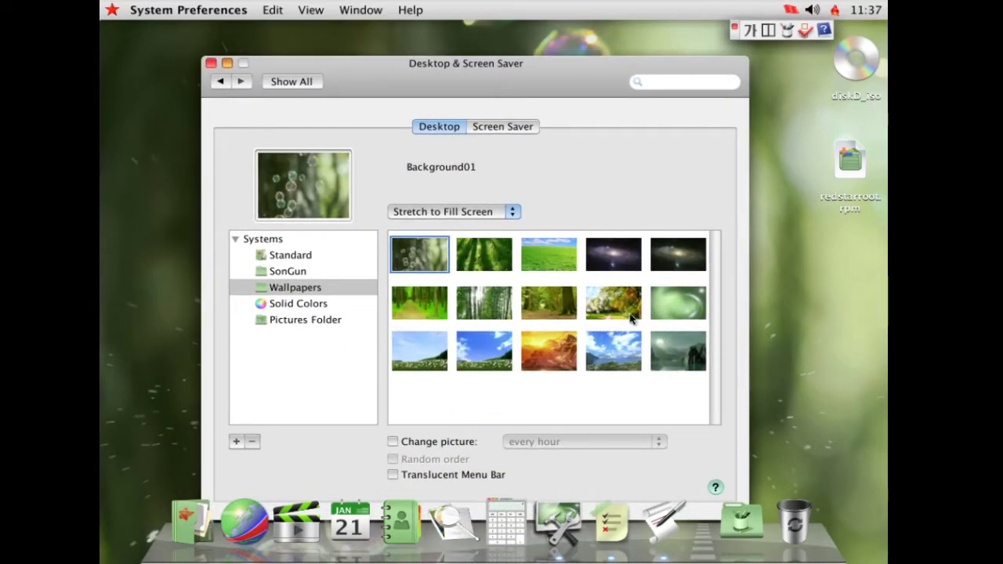
- Set Background04 as the desktop wallpaper, moving the settings window aside to view it and back again
{"action": "left_click", "coordinate": [632, 247]}
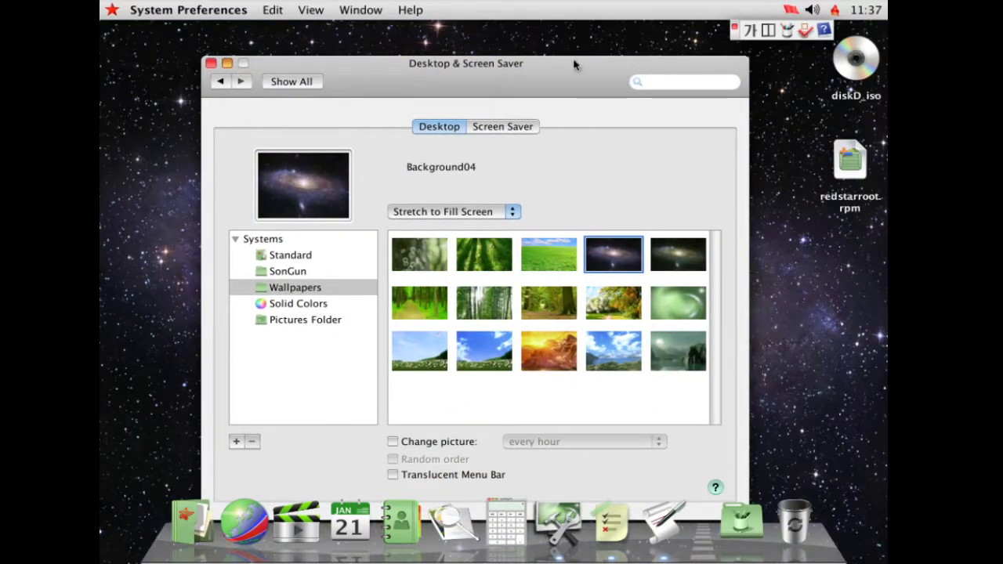
{"action": "double_click", "coordinate": [574, 65]}
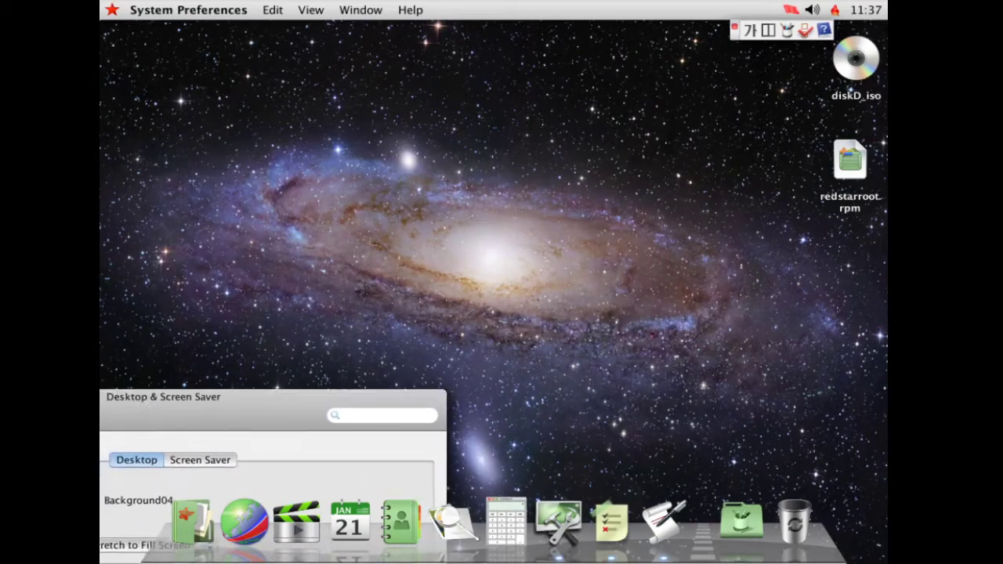
{"action": "left_click_drag", "start_coordinate": [253, 405], "coordinate": [592, 87]}
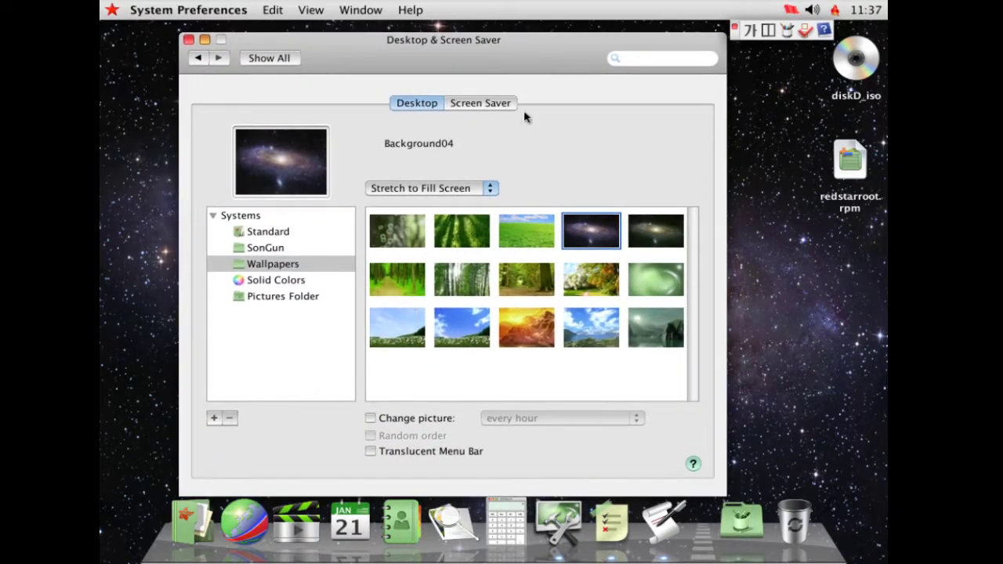
- Look through the Pictures Folder, Solid Colors and Standard background collections
{"action": "left_click", "coordinate": [305, 298]}
{"action": "left_click", "coordinate": [305, 281]}
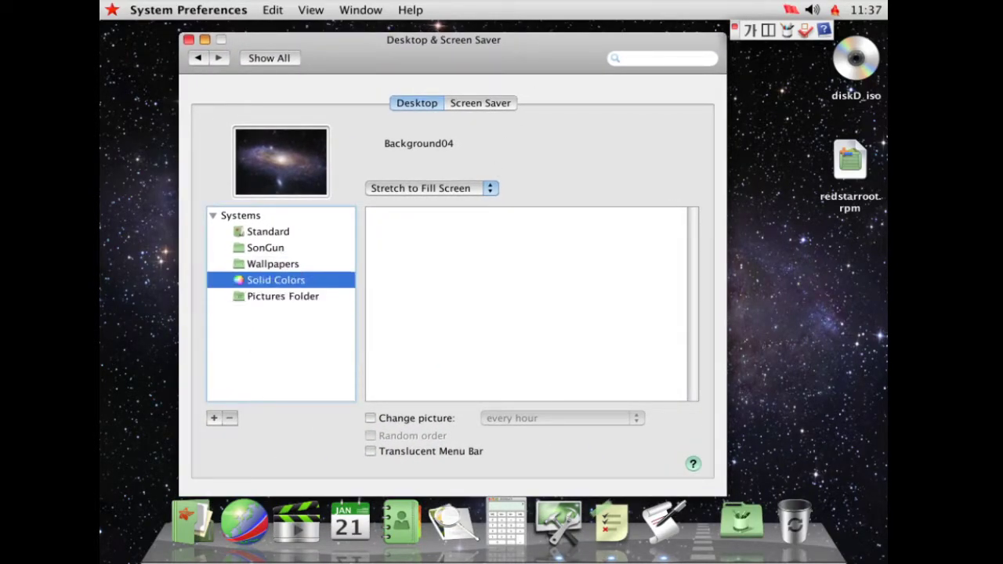
{"action": "left_click", "coordinate": [249, 316]}
{"action": "left_click", "coordinate": [271, 306]}
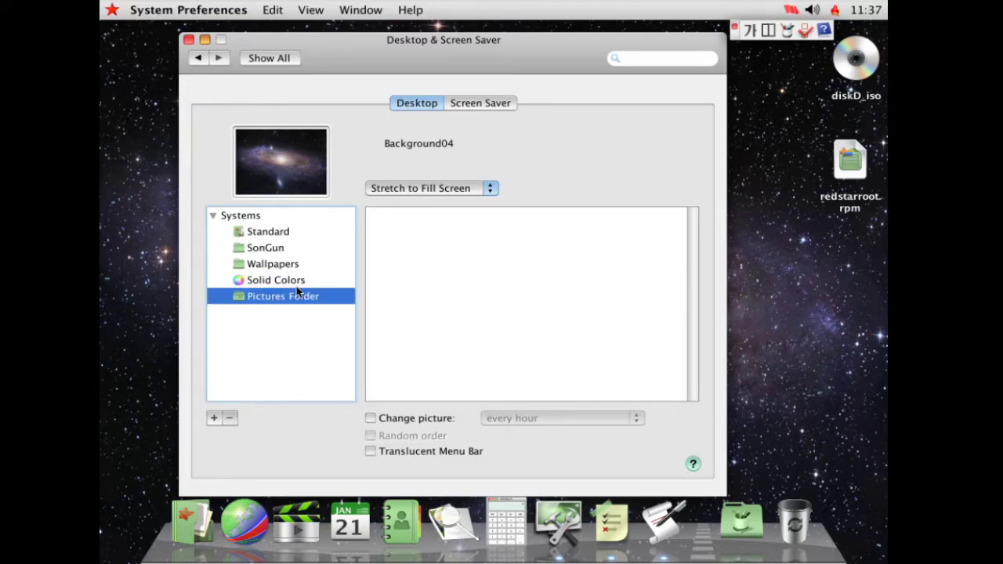
{"action": "left_click", "coordinate": [278, 232]}
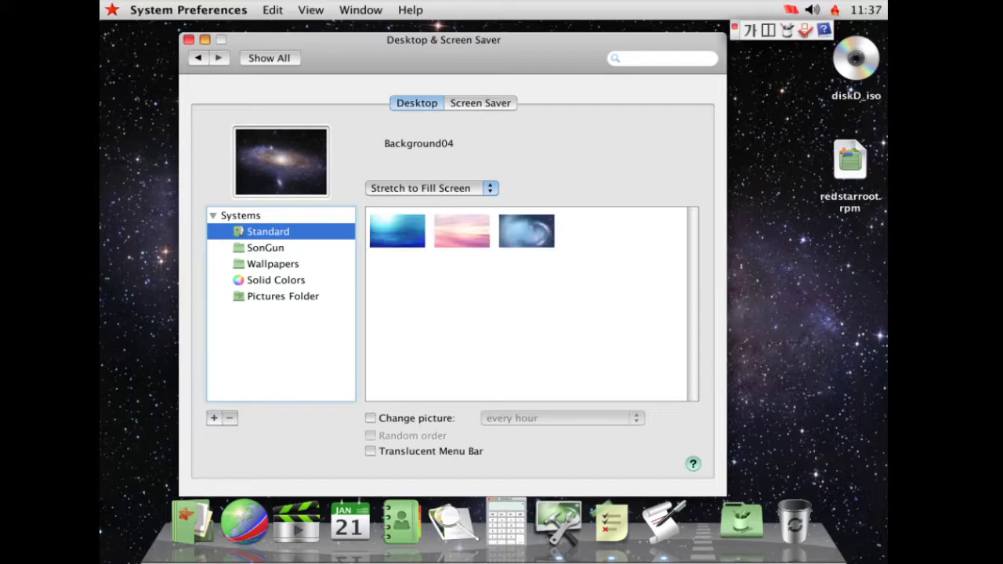
- Try Background07 and Background09 from the Standard collection as wallpapers, moving the settings window aside to view the desktop and back again
{"action": "left_click", "coordinate": [480, 281]}
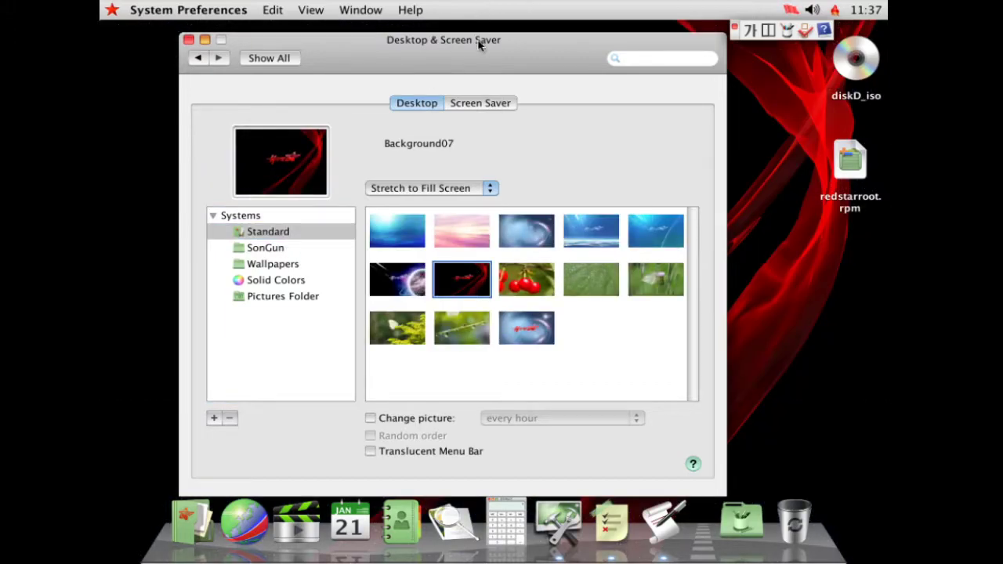
{"action": "double_click", "coordinate": [480, 41]}
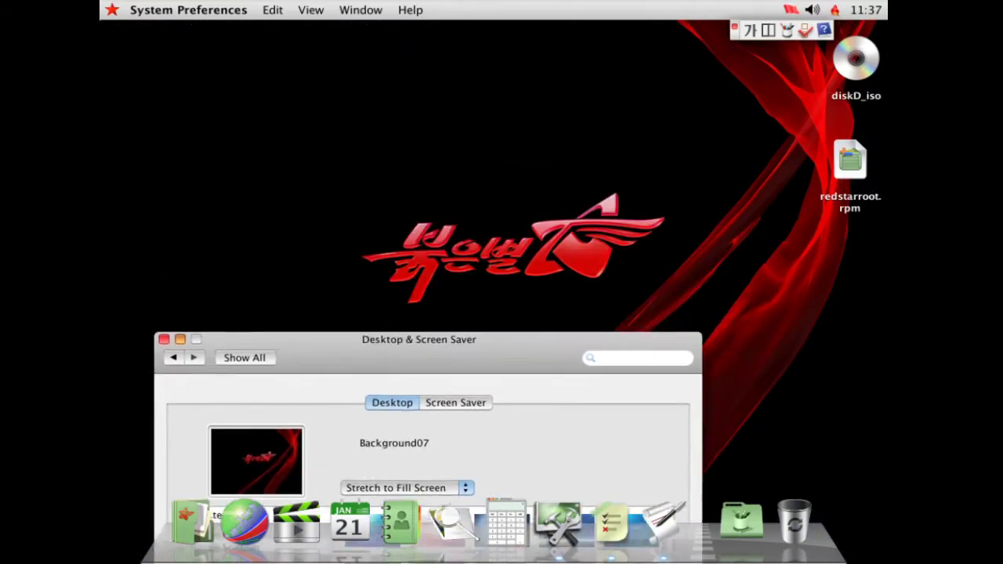
{"action": "left_click_drag", "start_coordinate": [393, 532], "coordinate": [492, 47]}
{"action": "left_click", "coordinate": [660, 278]}
{"action": "left_click", "coordinate": [615, 278]}
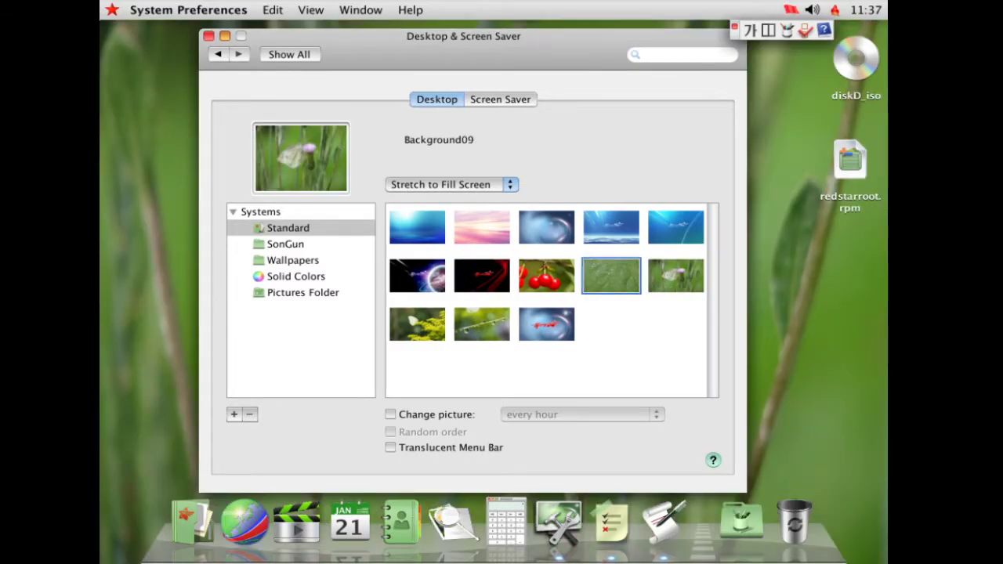
- Try the Background13 wallpaper, shifting the settings window down to see it and back up, and switch to Background06
{"action": "left_click", "coordinate": [550, 323]}
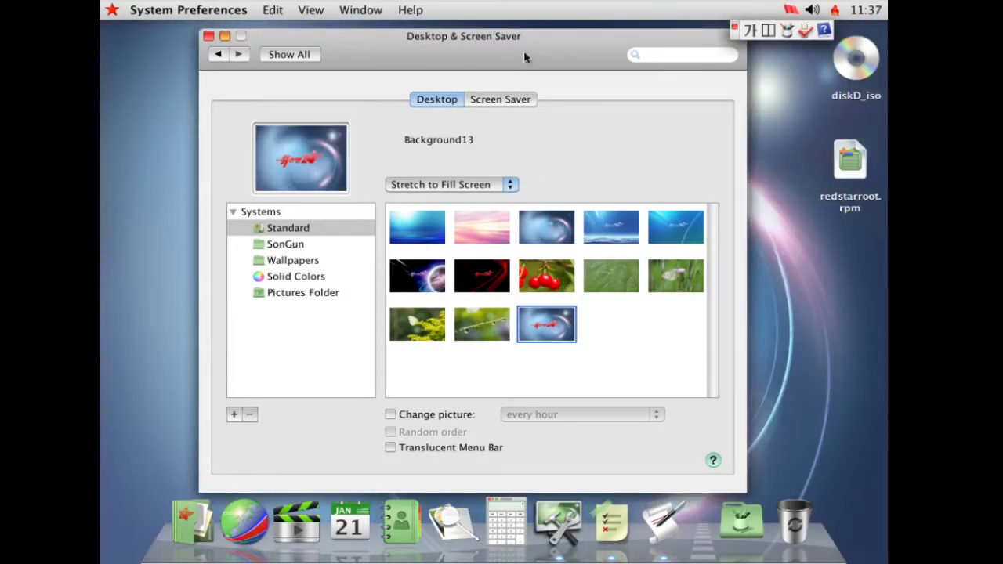
{"action": "double_click", "coordinate": [534, 44]}
{"action": "left_click_drag", "start_coordinate": [261, 476], "coordinate": [392, 391]}
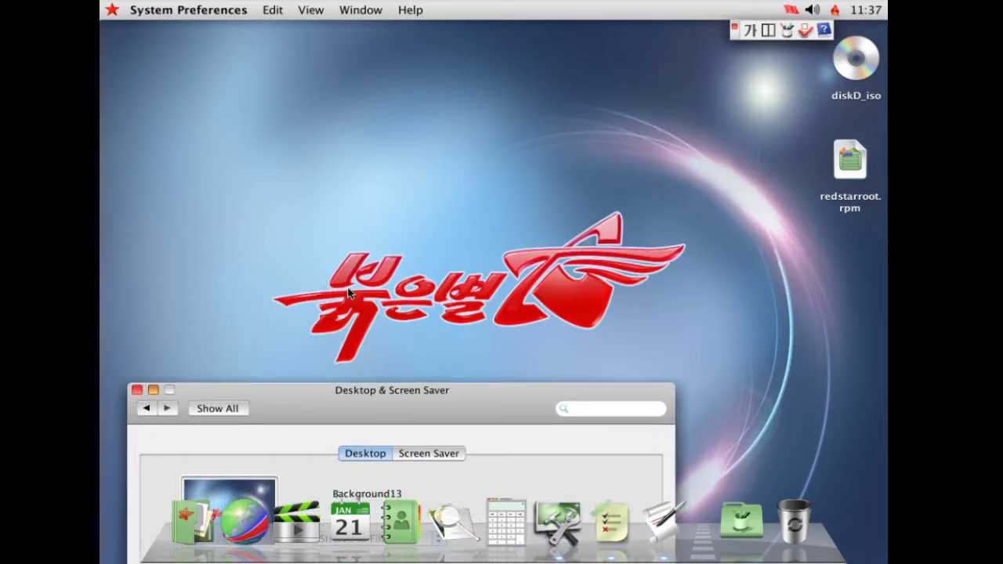
{"action": "left_click_drag", "start_coordinate": [568, 393], "coordinate": [635, 37]}
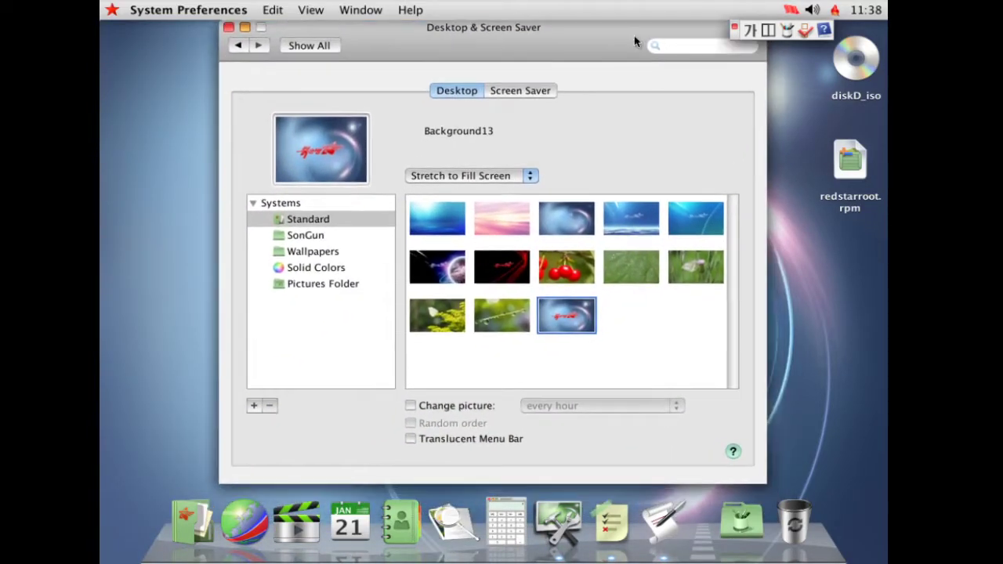
{"action": "left_click", "coordinate": [443, 274]}
- Apply the Nightless city onside Jangja river wallpaper from the SonGun collection, then minimize the settings window to view it and restore the window
{"action": "left_click", "coordinate": [318, 221]}
{"action": "left_click", "coordinate": [318, 238]}
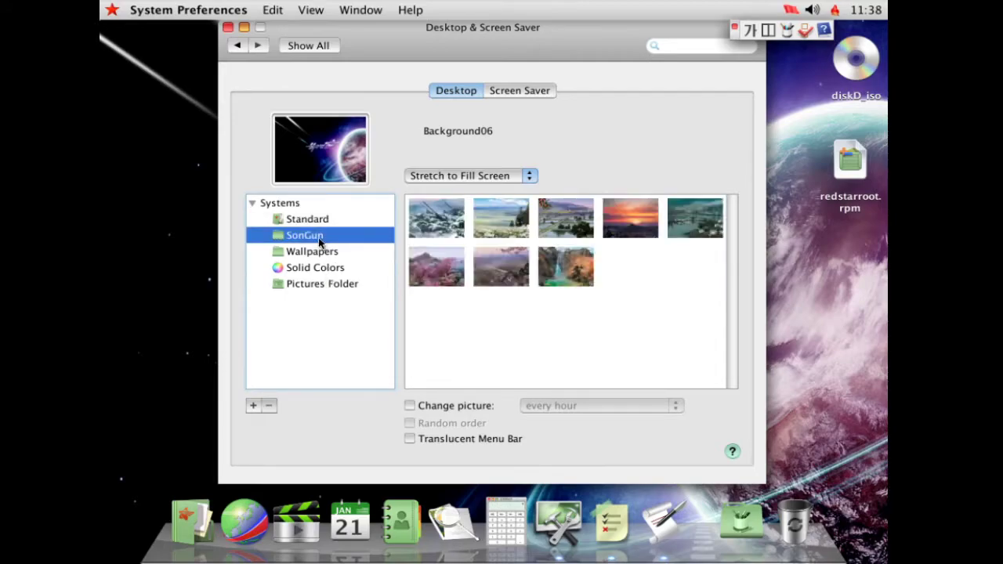
{"action": "left_click", "coordinate": [691, 228]}
{"action": "left_click_drag", "start_coordinate": [494, 29], "coordinate": [441, 106]}
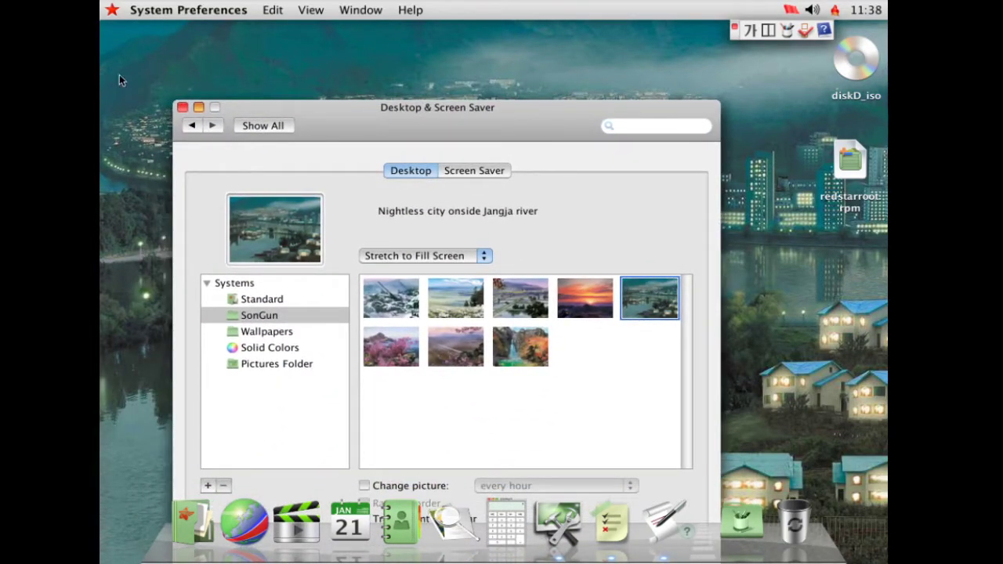
{"action": "left_click", "coordinate": [198, 106]}
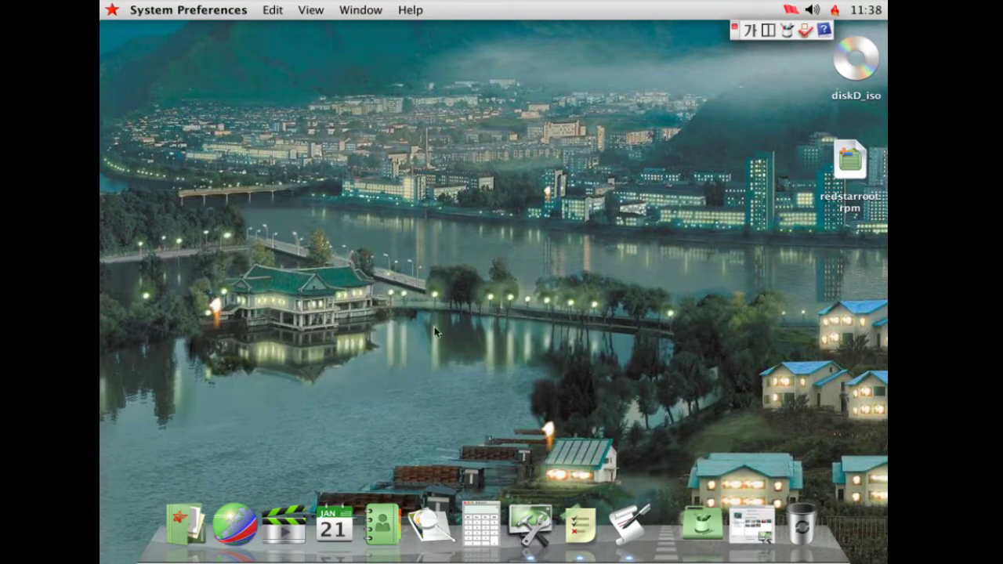
{"action": "left_click", "coordinate": [751, 523]}
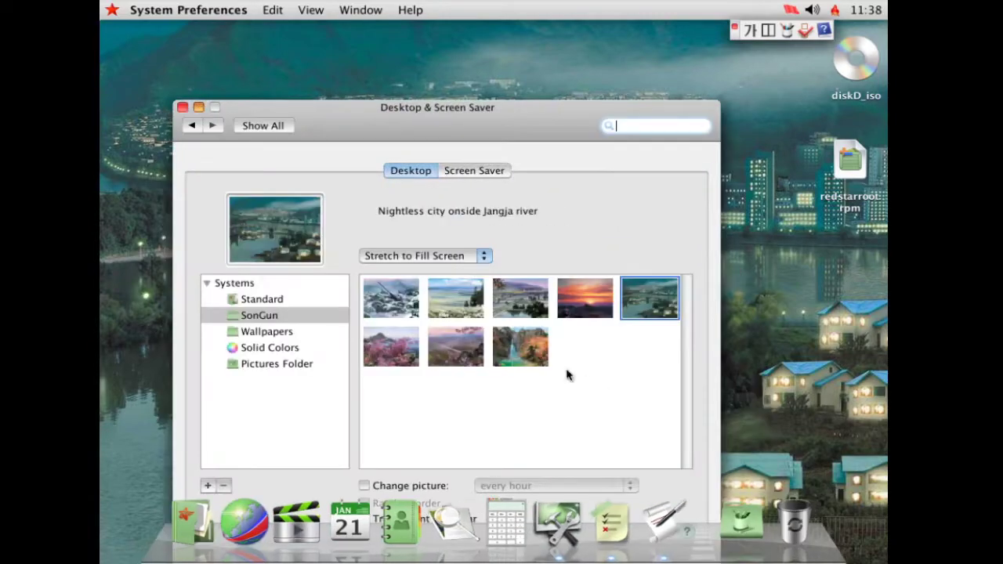
- Try the Skyline of field Handre and Royal azalea on CholLyong wallpapers, moving the settings window aside and back
{"action": "left_click", "coordinate": [466, 345]}
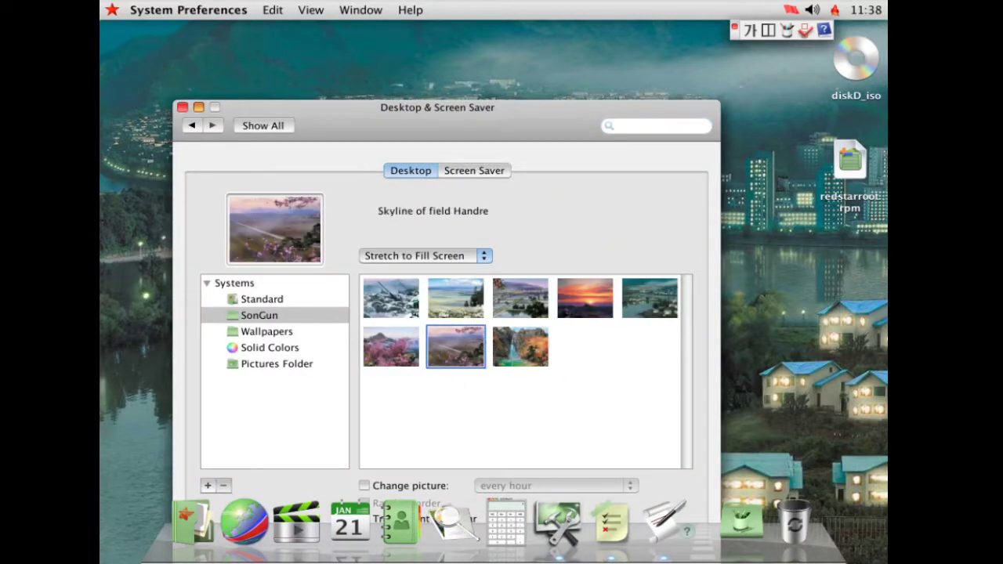
{"action": "double_click", "coordinate": [518, 119]}
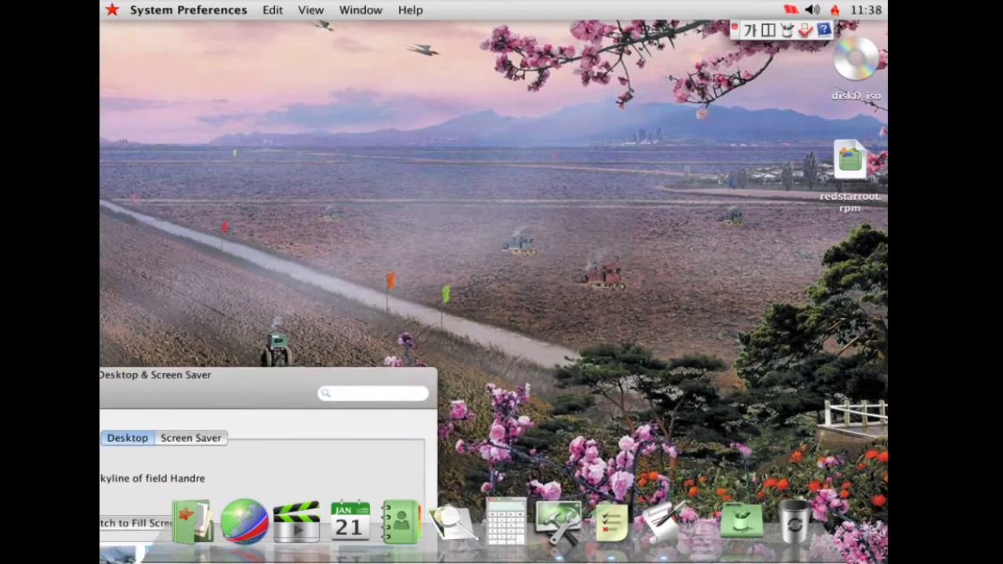
{"action": "left_click_drag", "start_coordinate": [394, 518], "coordinate": [748, 435]}
{"action": "left_click_drag", "start_coordinate": [661, 420], "coordinate": [528, 16]}
{"action": "left_click", "coordinate": [359, 282]}
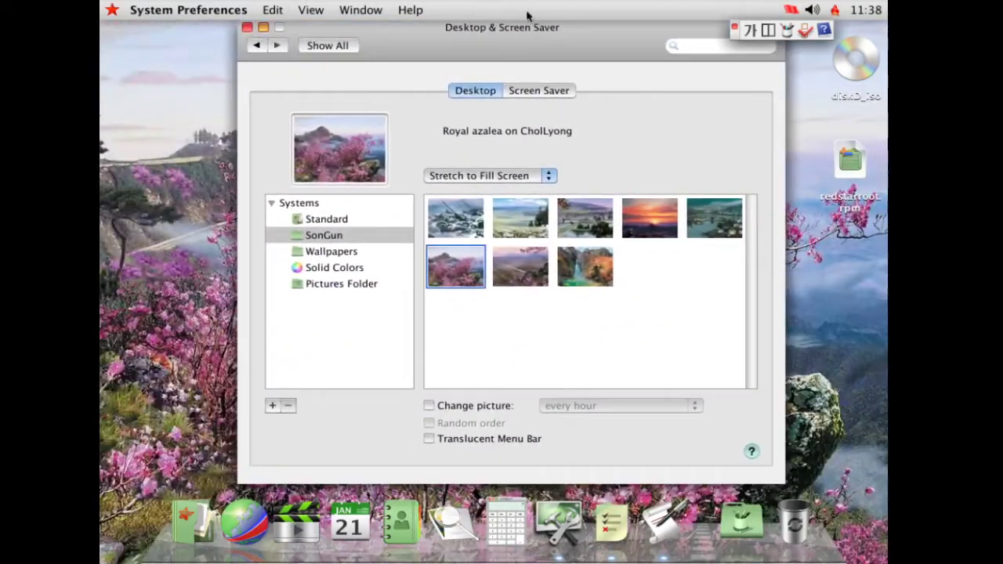
- Try the Scenary of Bomanri wallpaper and move the settings window out of the way to view it
{"action": "left_click", "coordinate": [526, 229]}
{"action": "left_click", "coordinate": [585, 219]}
{"action": "left_click_drag", "start_coordinate": [519, 28], "coordinate": [345, 446]}
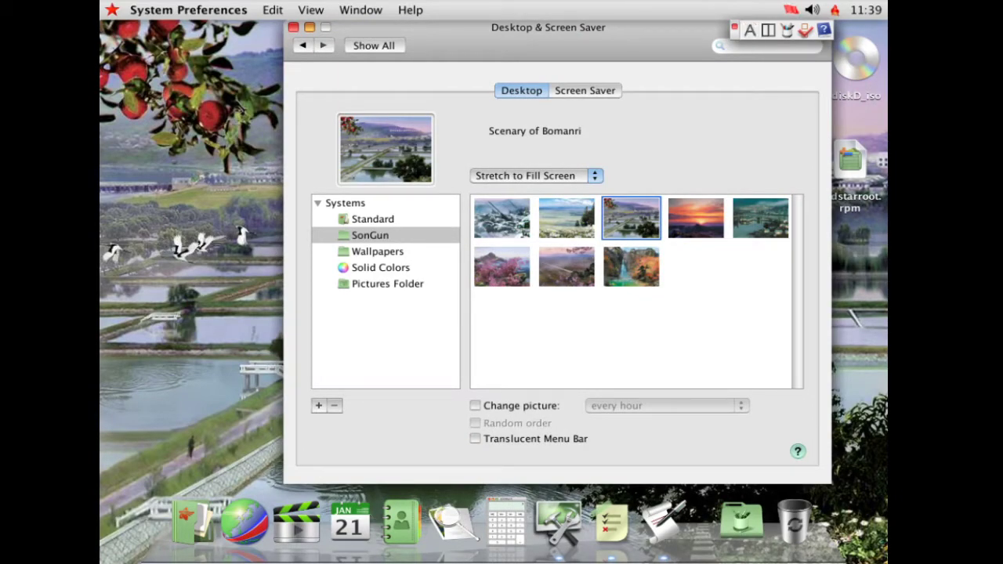
- Try the Snow sight of Dabaksol wallpaper, repositioning the settings window to see the desktop
{"action": "left_click", "coordinate": [508, 221]}
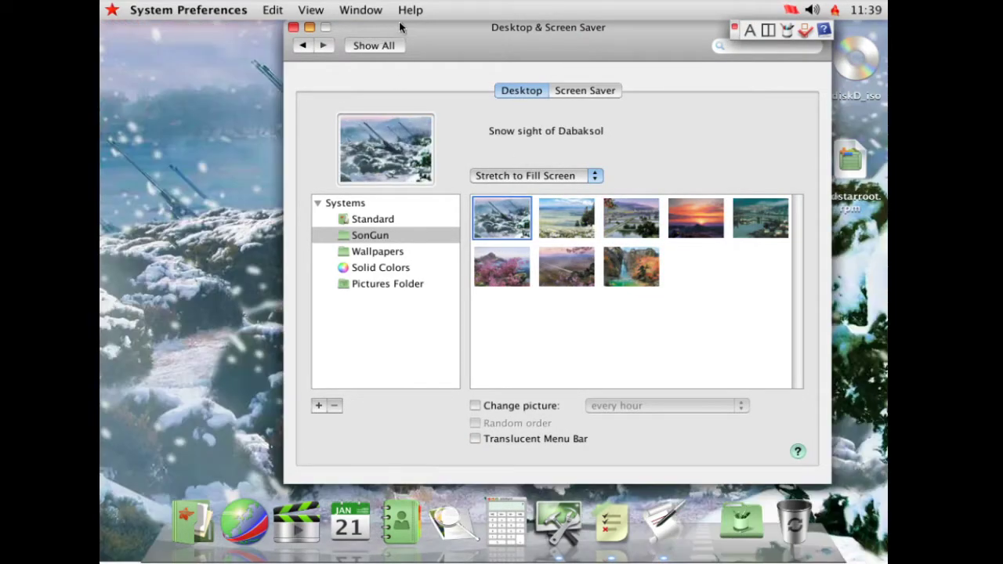
{"action": "left_click_drag", "start_coordinate": [502, 39], "coordinate": [388, 172]}
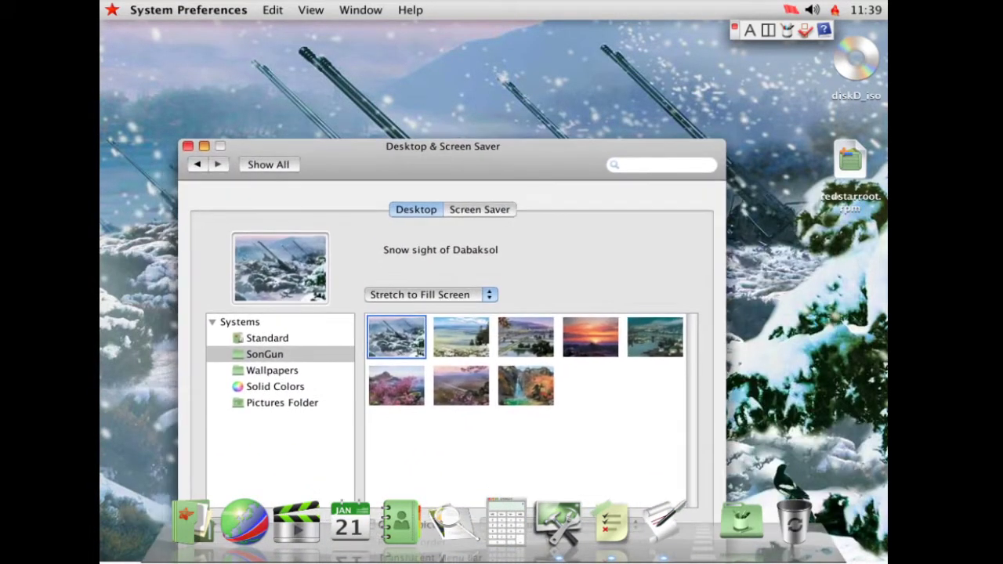
{"action": "left_click_drag", "start_coordinate": [410, 136], "coordinate": [478, 136]}
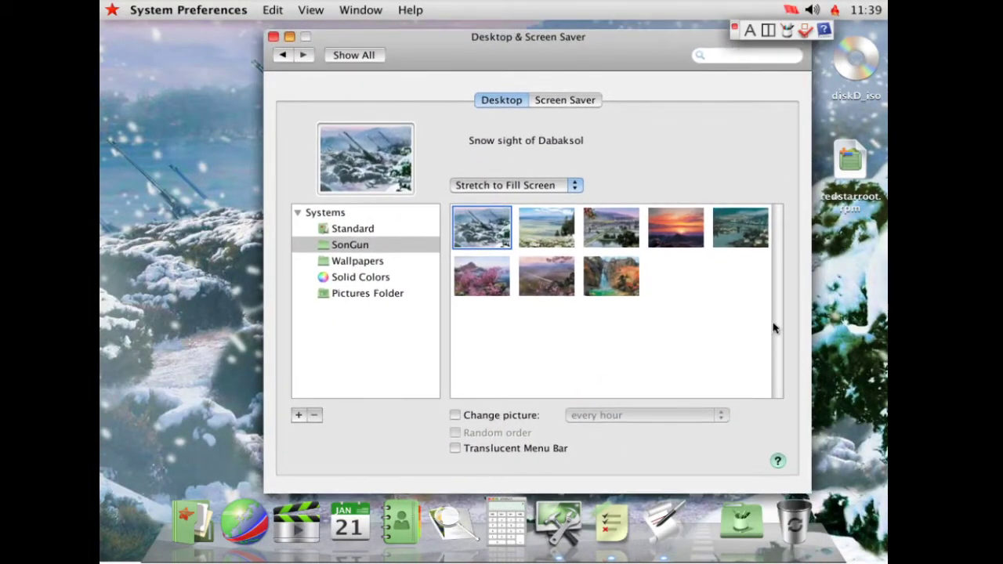
- Reapply the Nightless city wallpaper briefly and set Echo of Ulim waterfall as the desktop wallpaper, moving the settings window to view it
{"action": "left_click", "coordinate": [753, 229]}
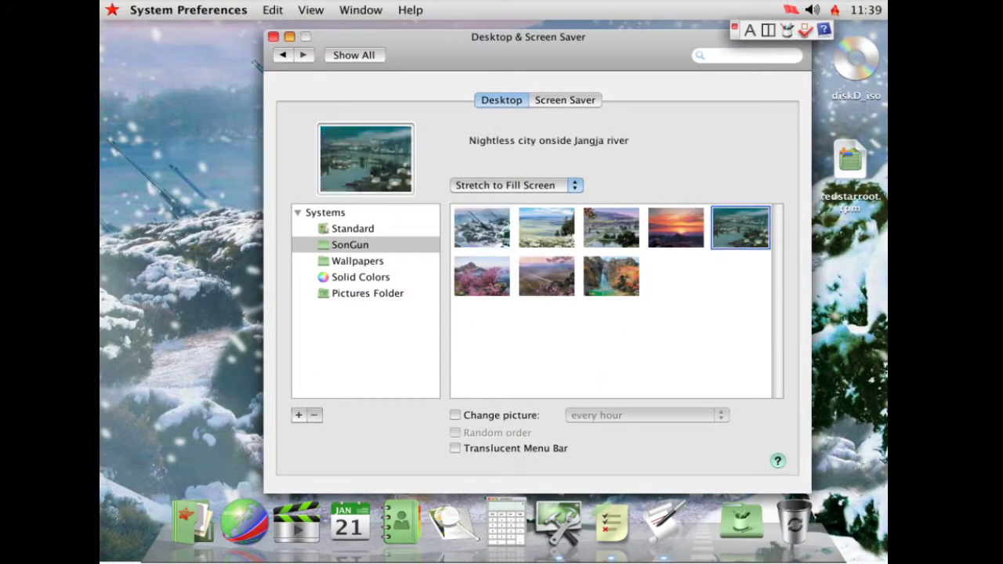
{"action": "left_click", "coordinate": [602, 291]}
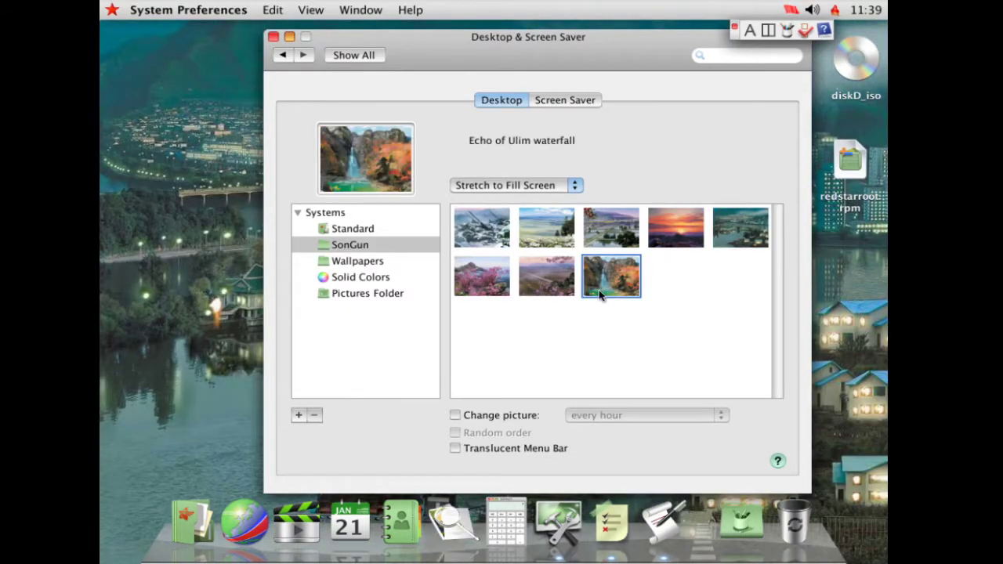
{"action": "left_click_drag", "start_coordinate": [593, 47], "coordinate": [582, 198]}
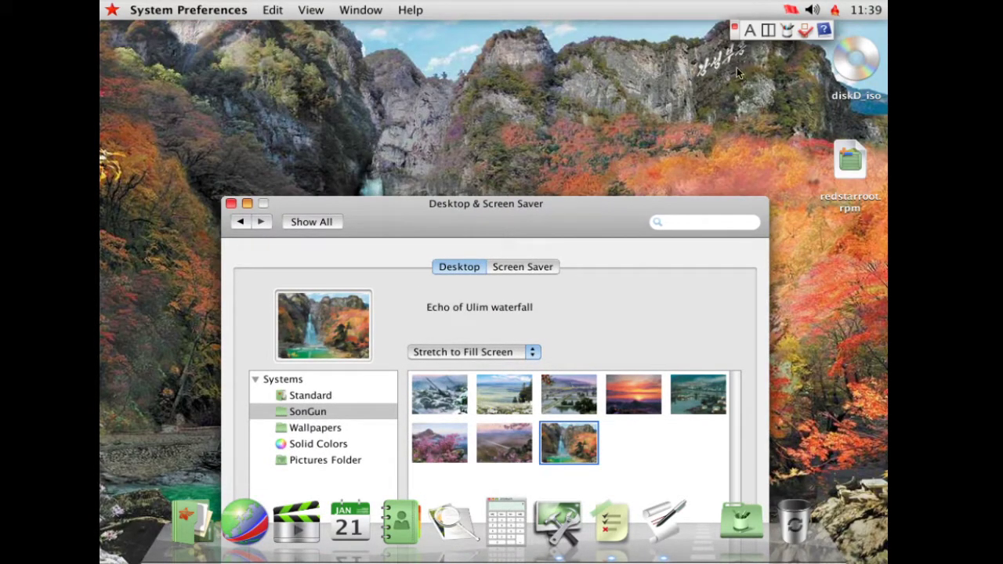
{"action": "left_click_drag", "start_coordinate": [547, 237], "coordinate": [532, 81]}
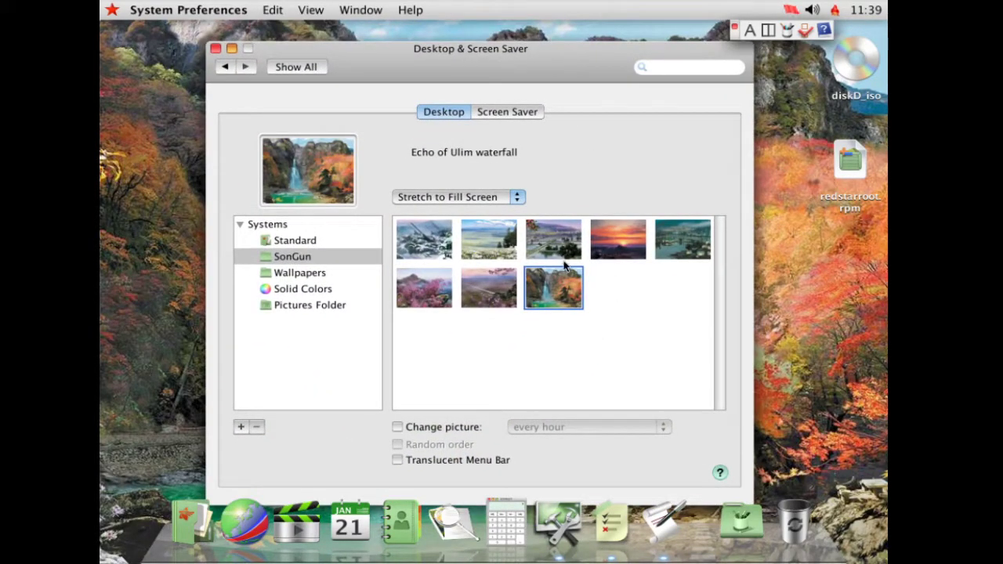
- Open the screen saver settings and preview the Banner, Flux, Particle Fountain and Solar Winds screen savers
{"action": "left_click", "coordinate": [506, 122]}
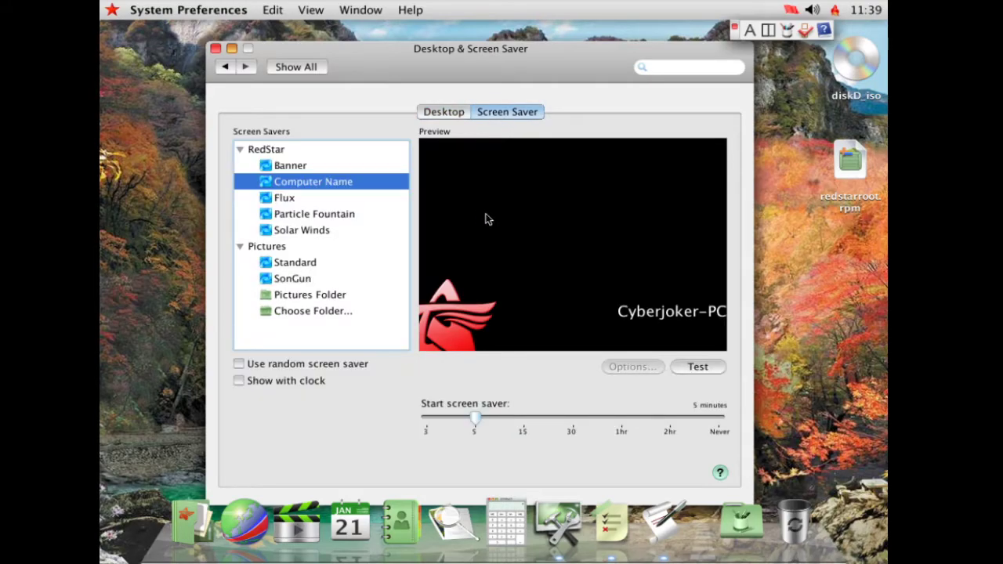
{"action": "left_click", "coordinate": [295, 164]}
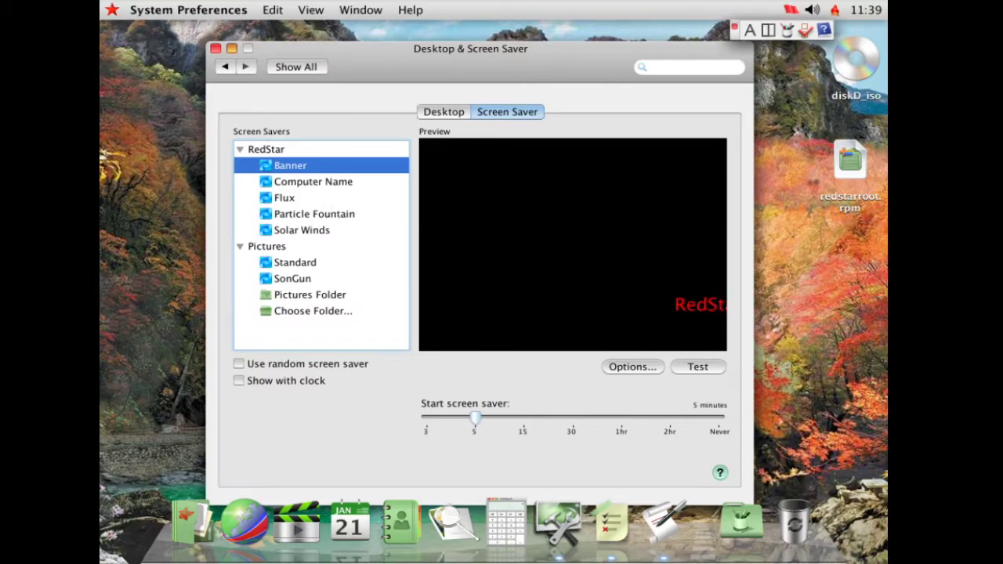
{"action": "left_click", "coordinate": [281, 199]}
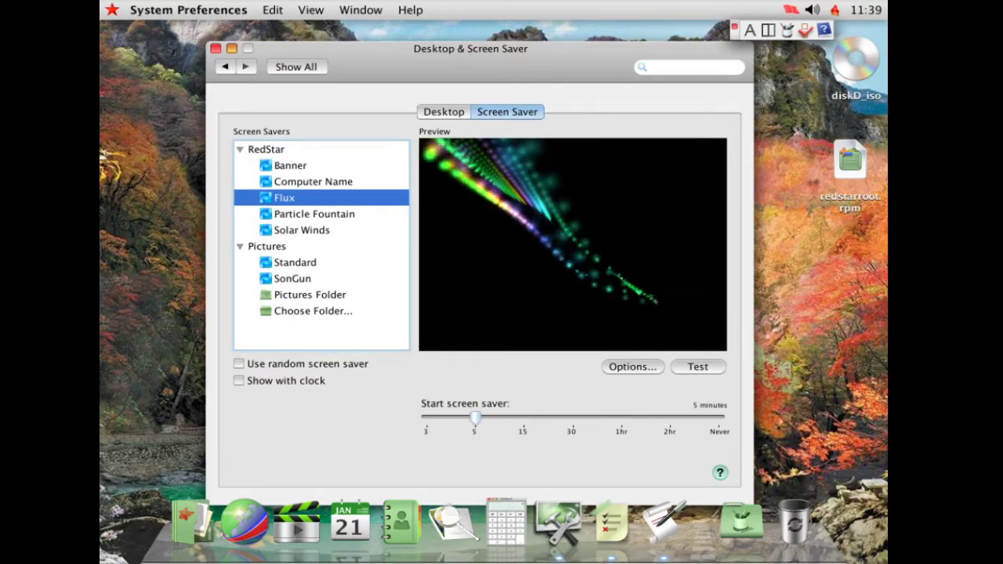
{"action": "left_click", "coordinate": [335, 215]}
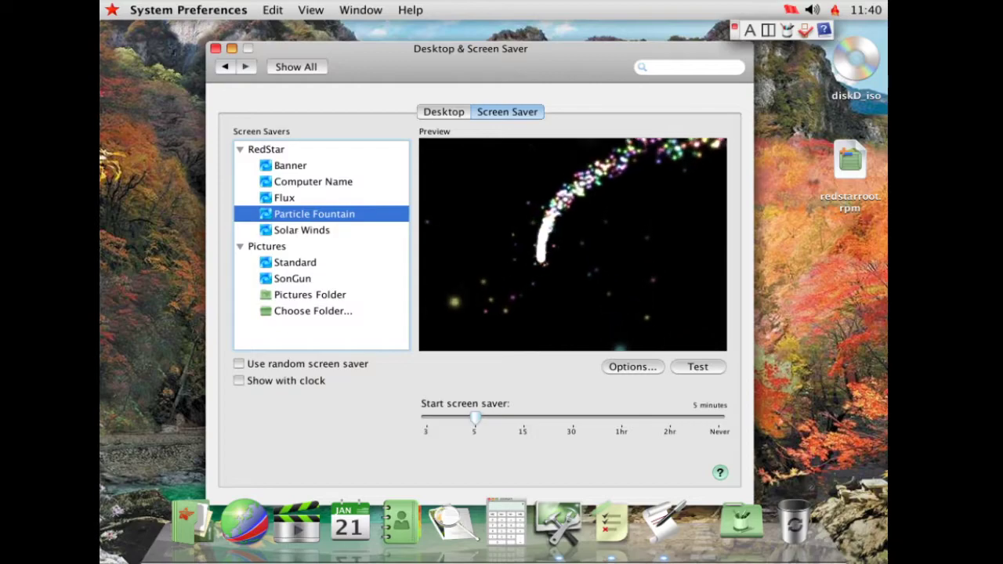
{"action": "left_click", "coordinate": [301, 229]}
- Test the Particle Fountain screen saver in full screen and return to the settings
{"action": "left_click", "coordinate": [314, 214]}
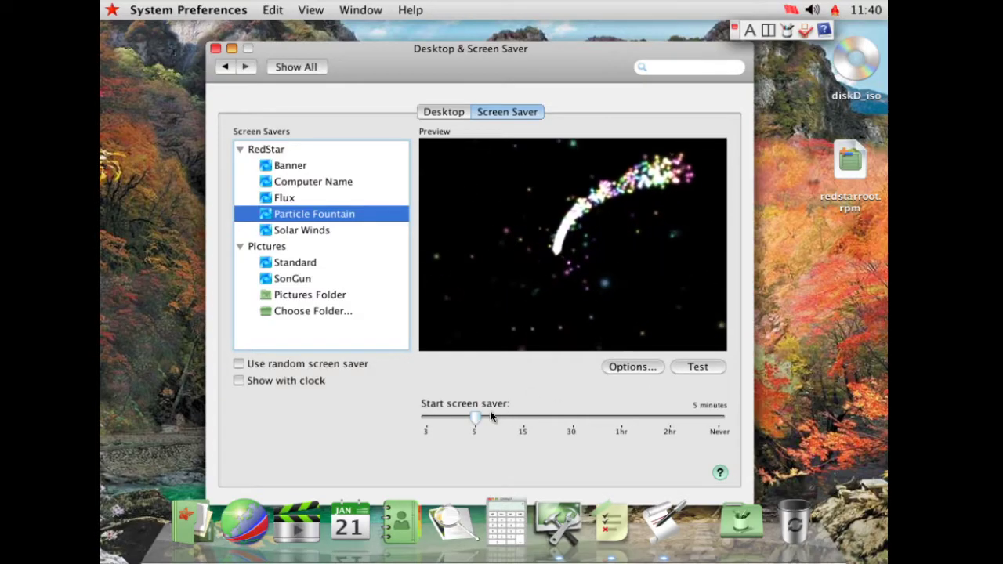
{"action": "left_click", "coordinate": [719, 367]}
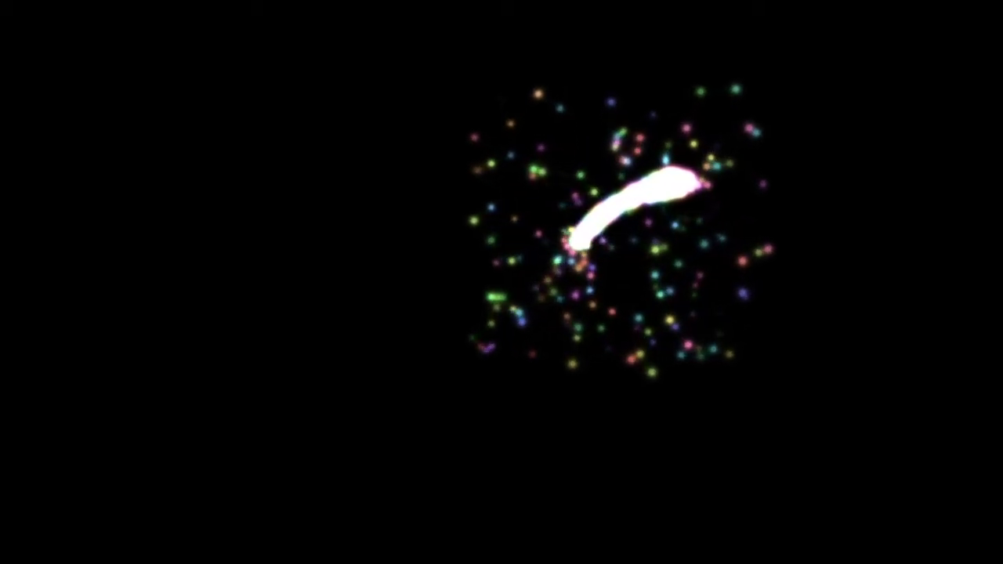
{"action": "key", "text": "Escape"}
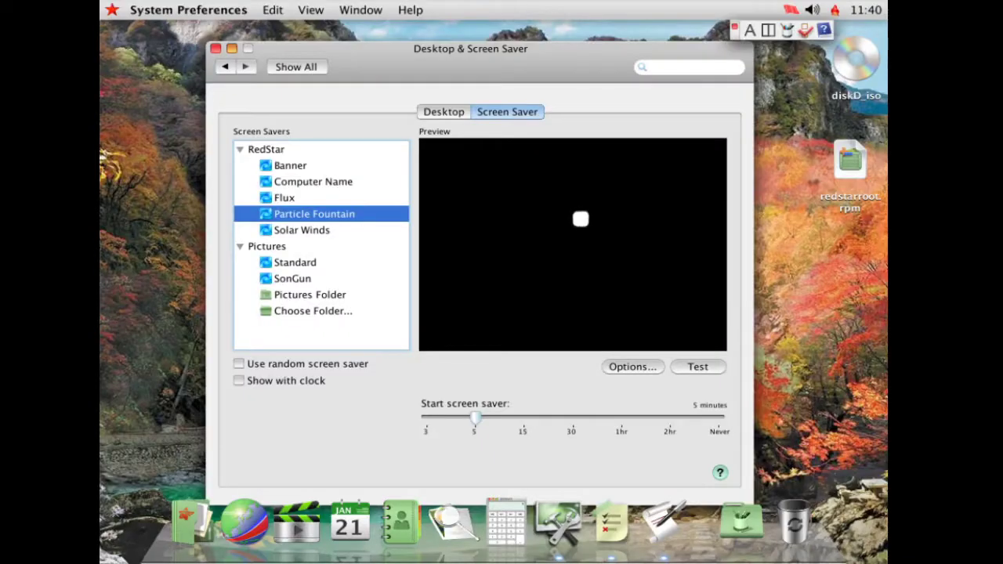
- Test the SonGun picture screen saver in full screen and return to the settings
{"action": "left_click", "coordinate": [300, 281]}
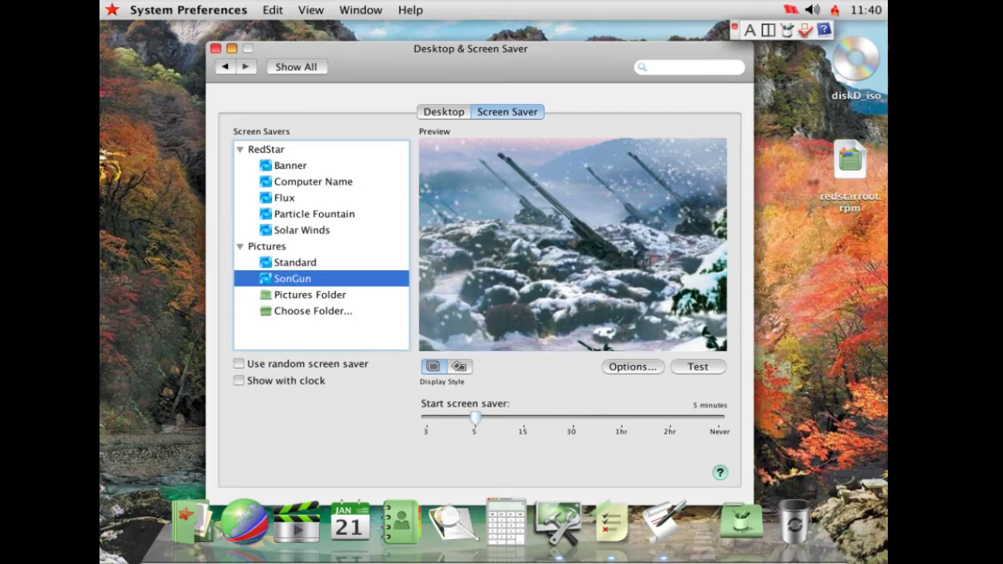
{"action": "left_click", "coordinate": [697, 368]}
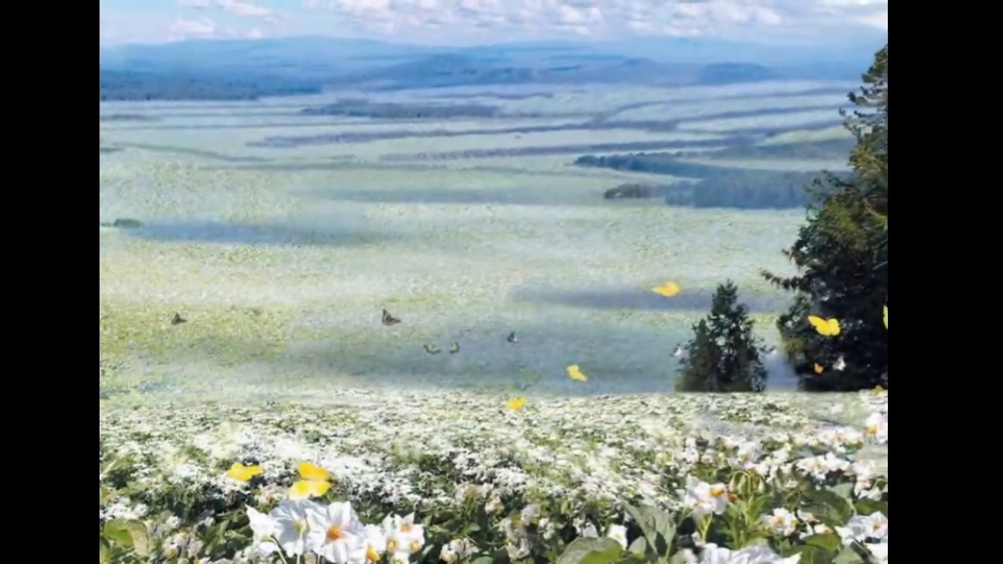
{"action": "key", "text": "Escape"}
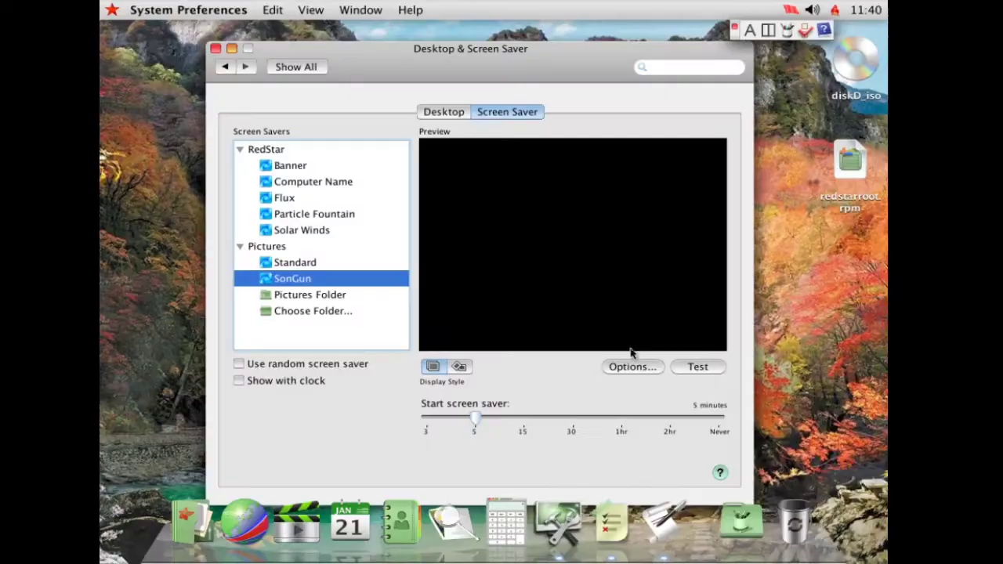
- Look at the Pictures Folder and Standard screen savers, and select Solar Winds and test it in full screen
{"action": "key", "text": "Down"}
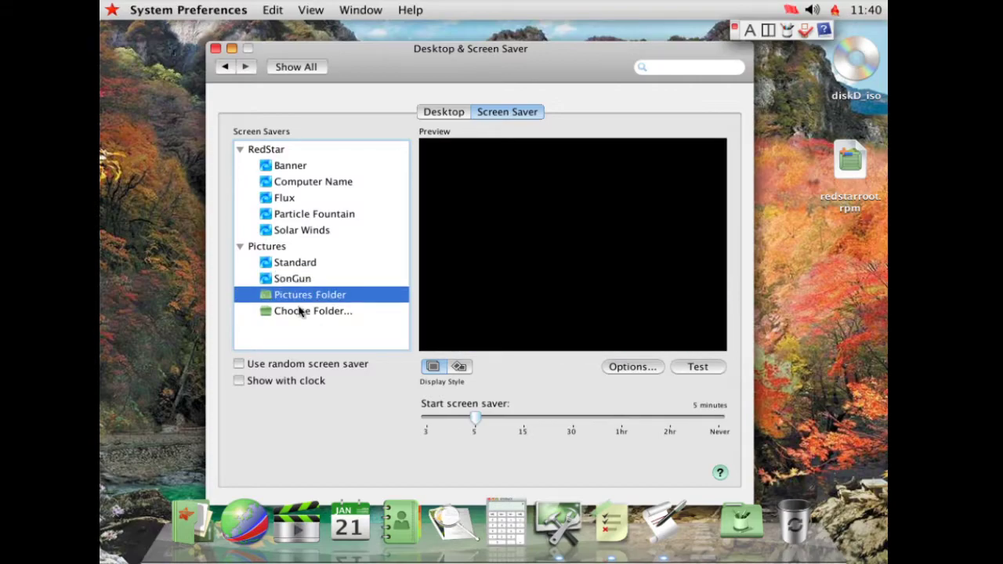
{"action": "key", "text": "Up"}
{"action": "key", "text": "Up"}
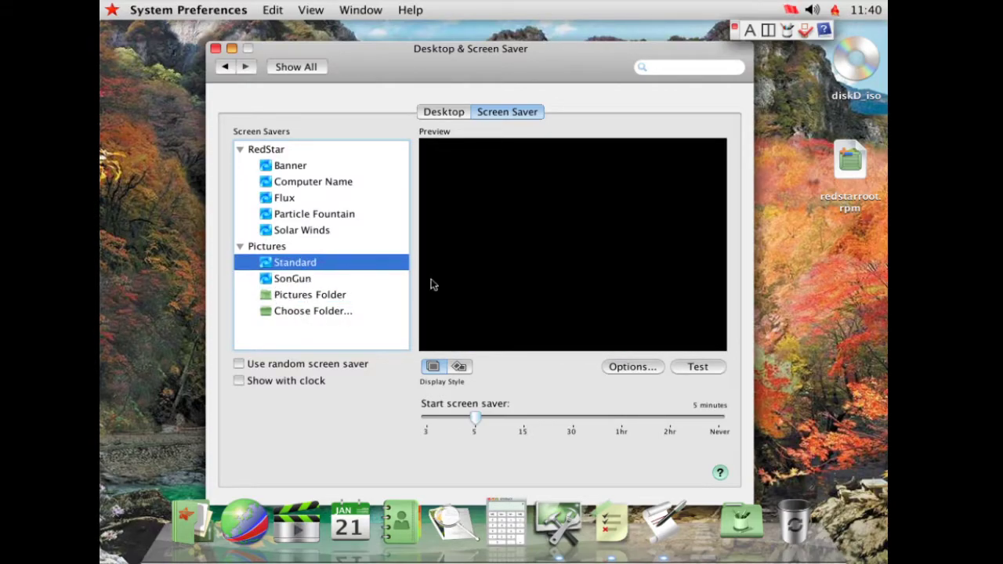
{"action": "left_click", "coordinate": [338, 230]}
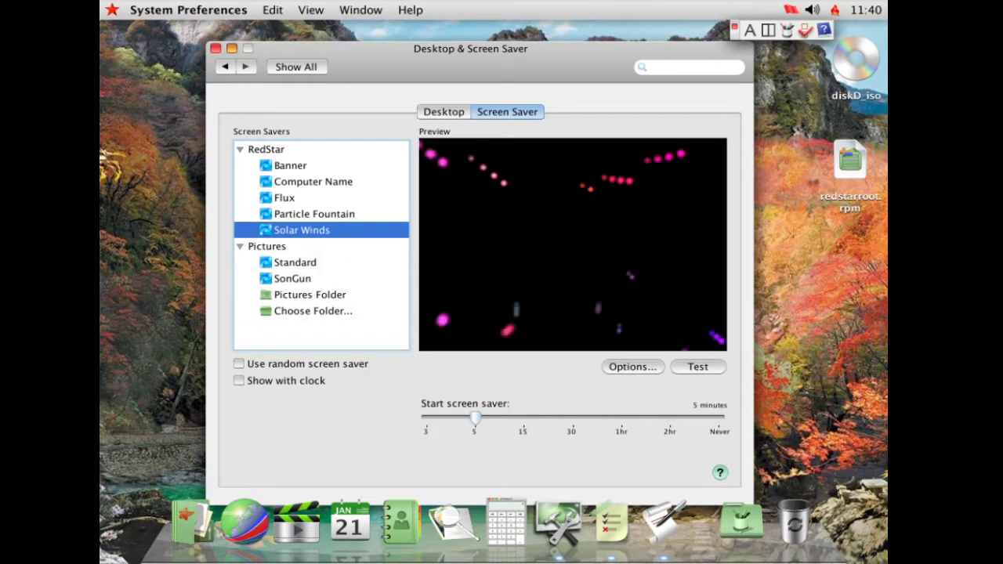
{"action": "left_click", "coordinate": [698, 367]}
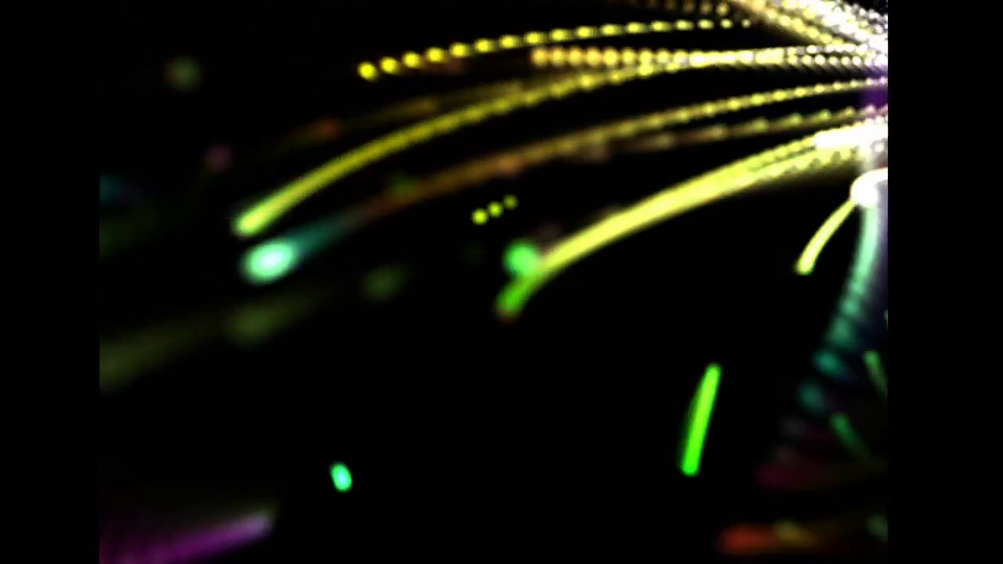
- Return to the screen saver settings, preview Pictures Folder, select the SonGun screen saver and close the preferences
{"action": "key", "text": "Escape"}
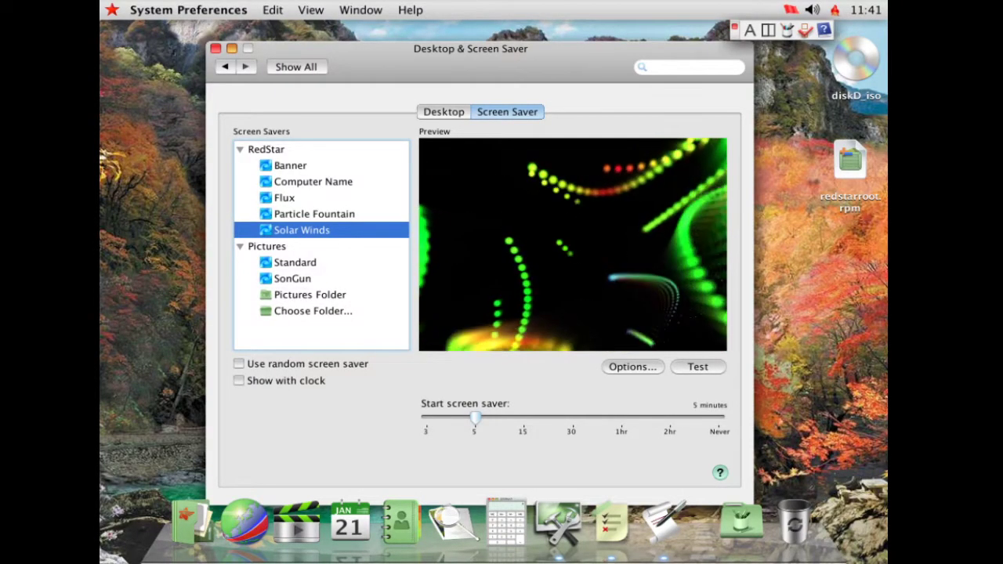
{"action": "left_click", "coordinate": [310, 295]}
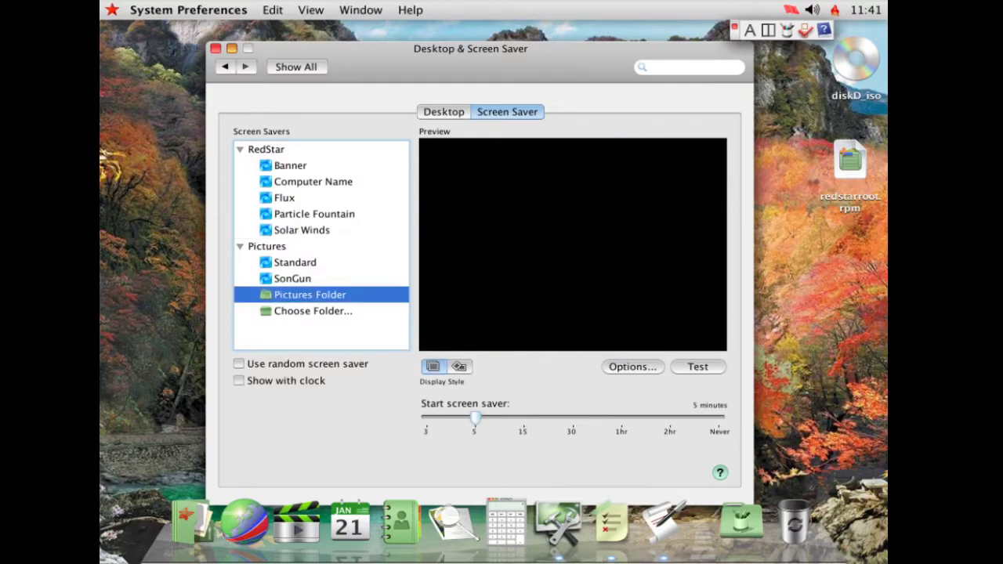
{"action": "left_click", "coordinate": [306, 280]}
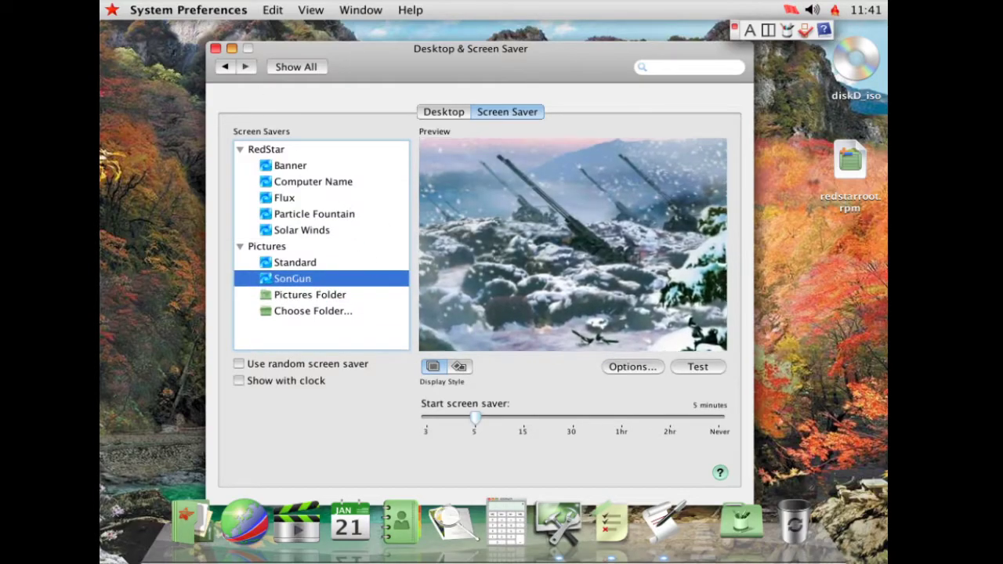
{"action": "left_click", "coordinate": [216, 48]}
- Create a new folder on the desktop with its default name, open it and close its window
{"action": "right_click", "coordinate": [410, 198]}
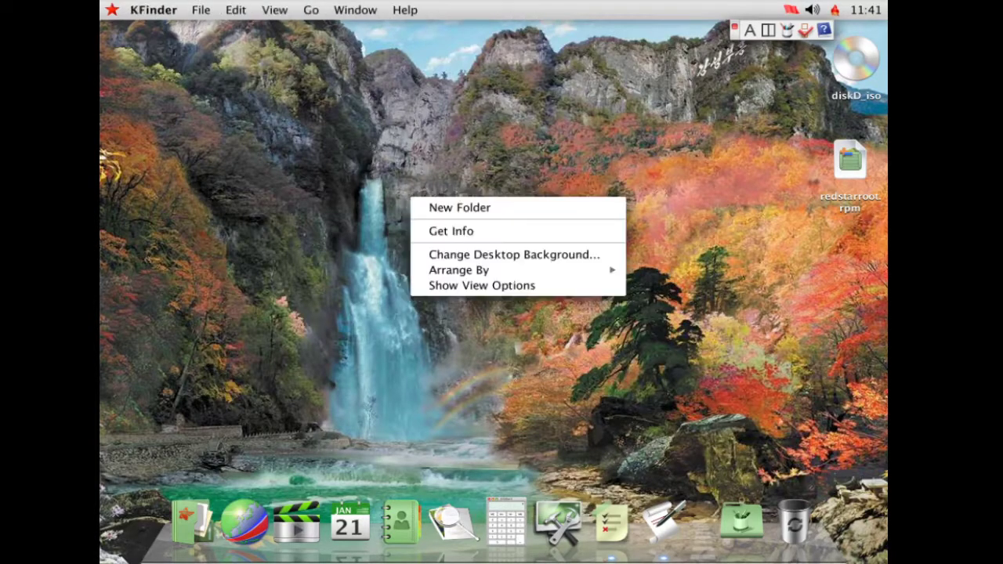
{"action": "left_click", "coordinate": [463, 210]}
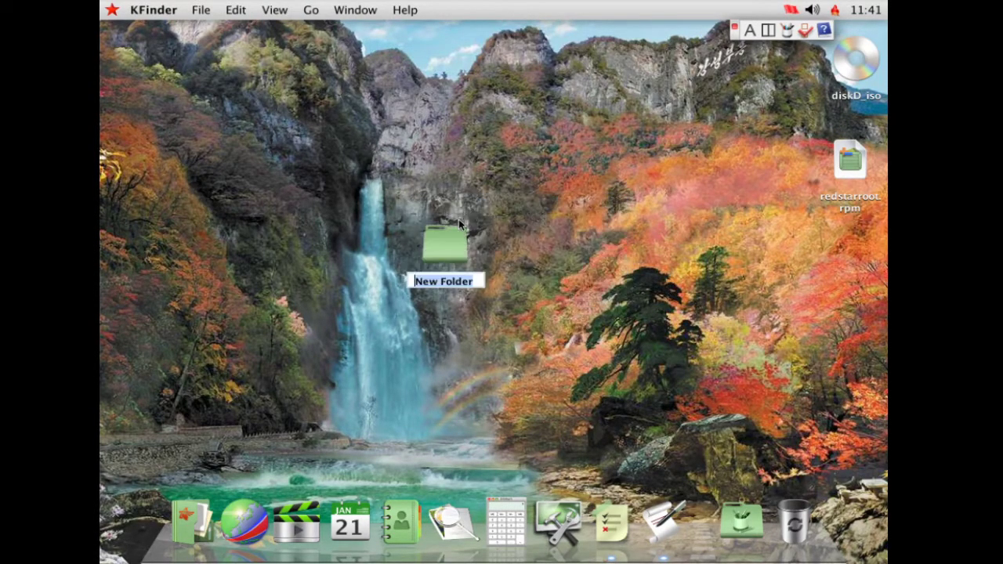
{"action": "right_click", "coordinate": [459, 246]}
{"action": "left_click", "coordinate": [511, 255]}
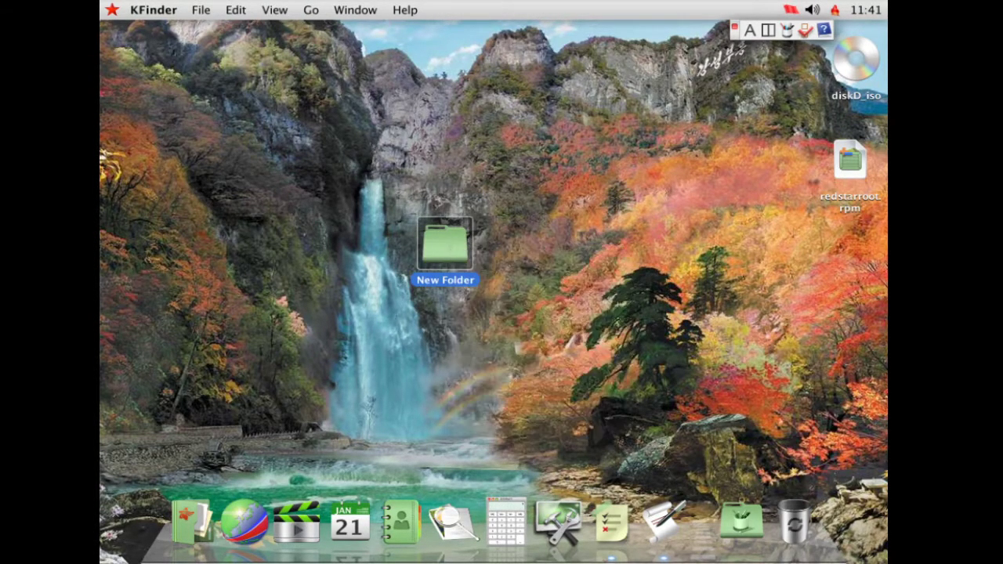
{"action": "double_click", "coordinate": [463, 263]}
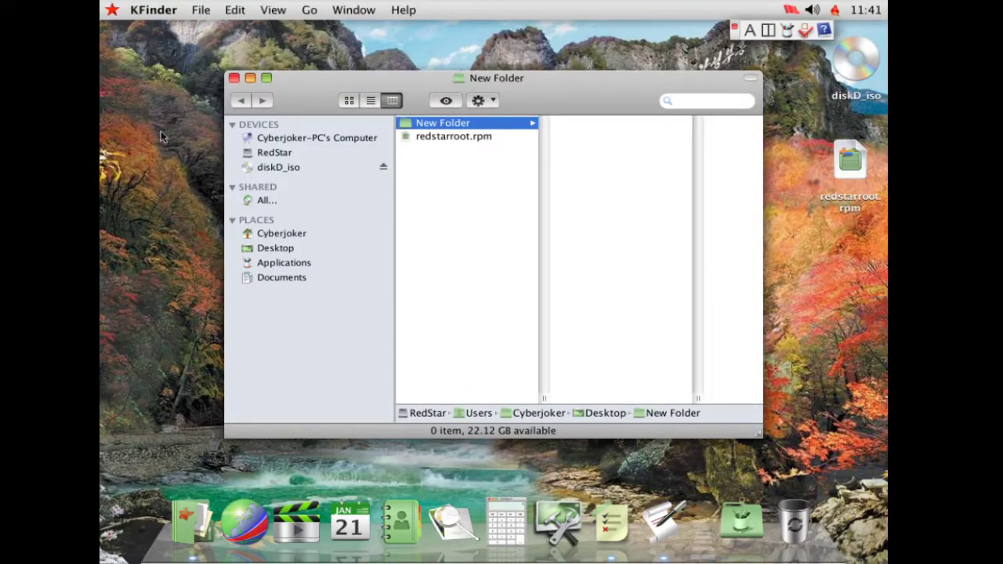
{"action": "left_click", "coordinate": [234, 78]}
- Move the new desktop folder to the Trash and empty the Trash permanently
{"action": "right_click", "coordinate": [443, 243]}
{"action": "left_click", "coordinate": [484, 277]}
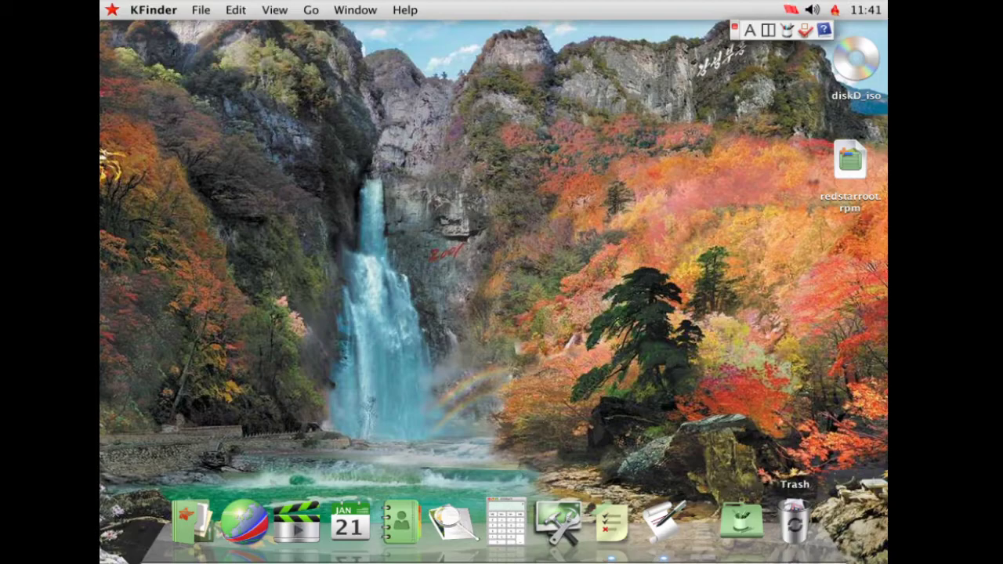
{"action": "right_click", "coordinate": [795, 521]}
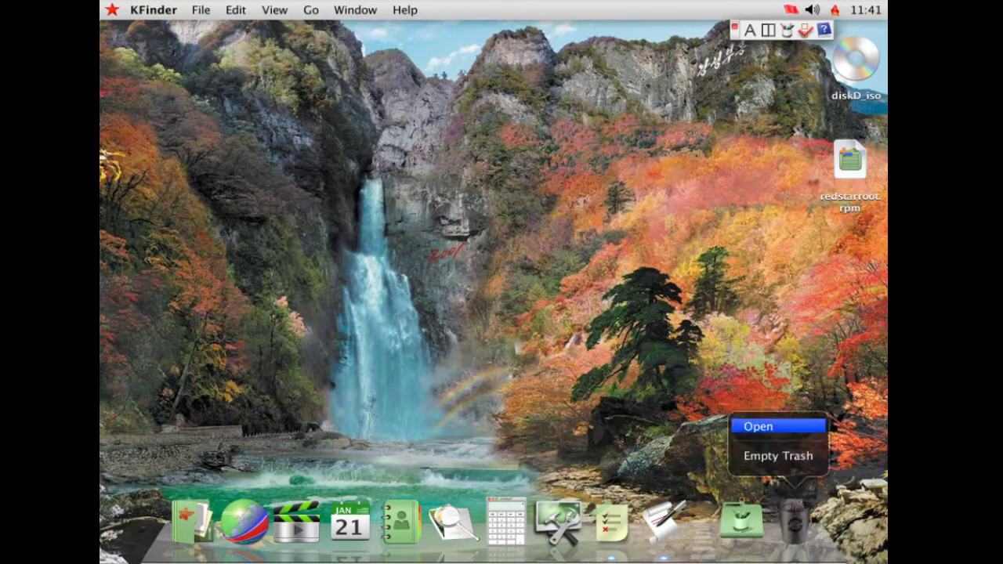
{"action": "left_click", "coordinate": [787, 451]}
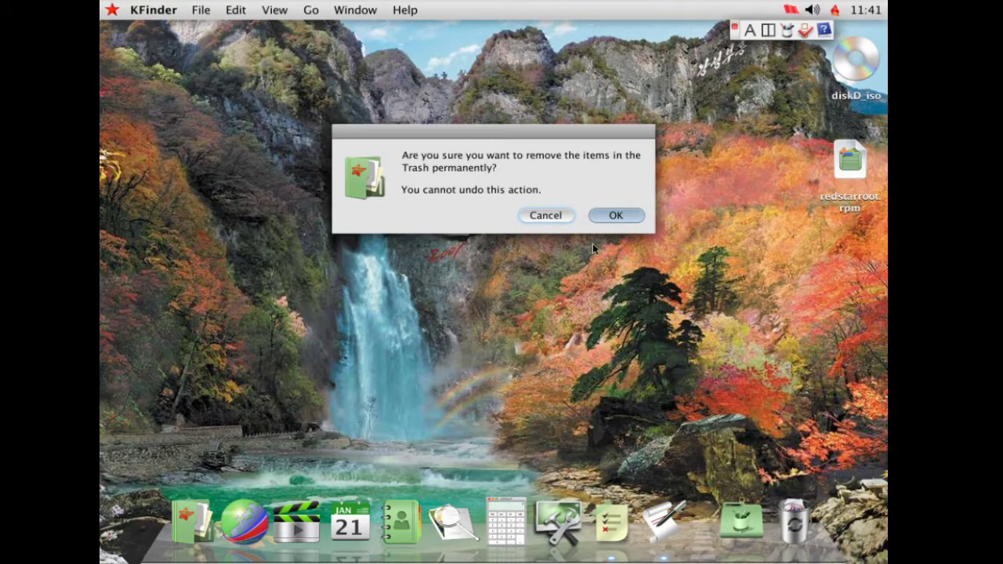
{"action": "left_click", "coordinate": [616, 215]}
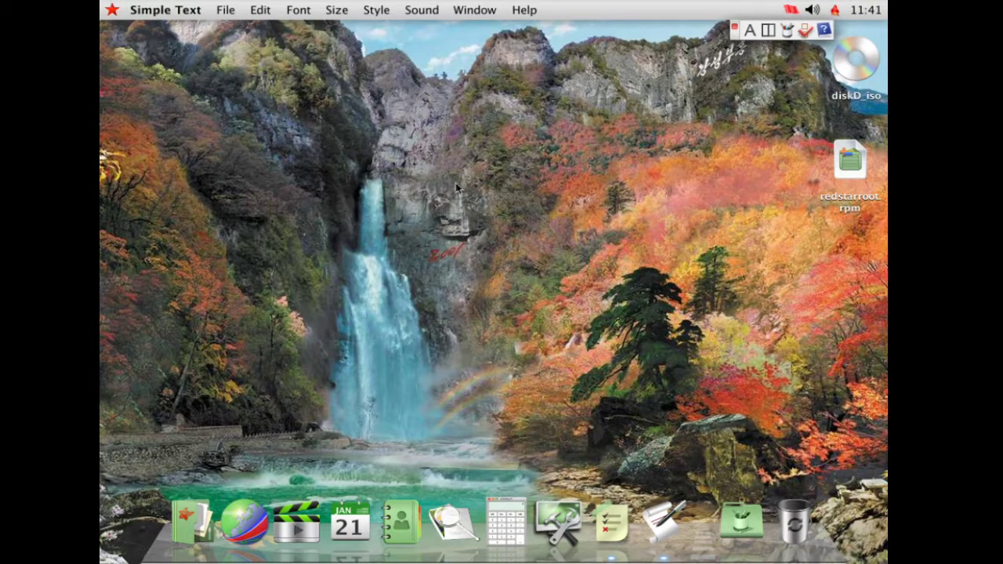
{"action": "left_click", "coordinate": [424, 11]}
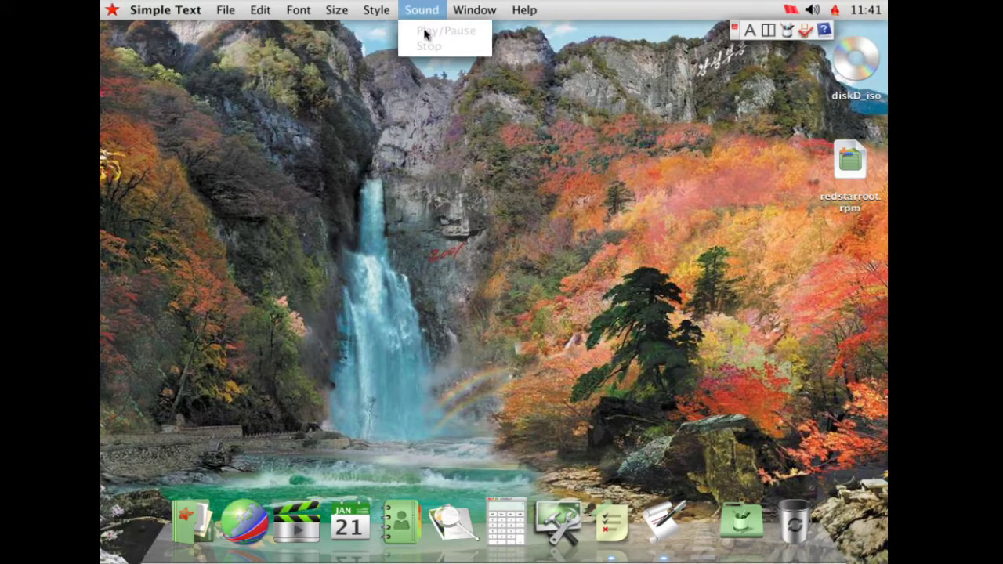
{"action": "left_click", "coordinate": [448, 198]}
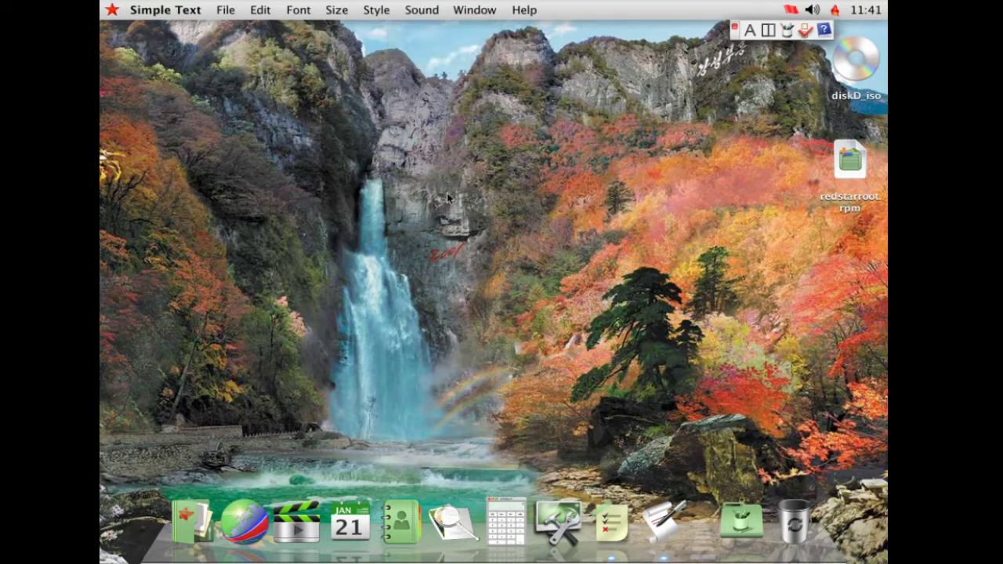
- Open the home folder in the file manager and look inside Music, Pictures, Public and its Drop Box subfolder
{"action": "left_click", "coordinate": [192, 521]}
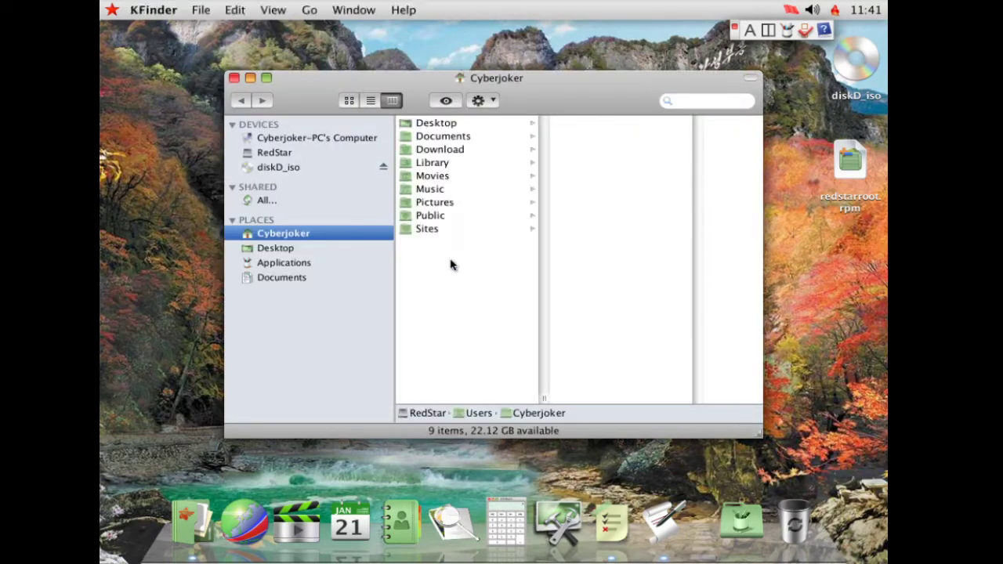
{"action": "left_click", "coordinate": [440, 190]}
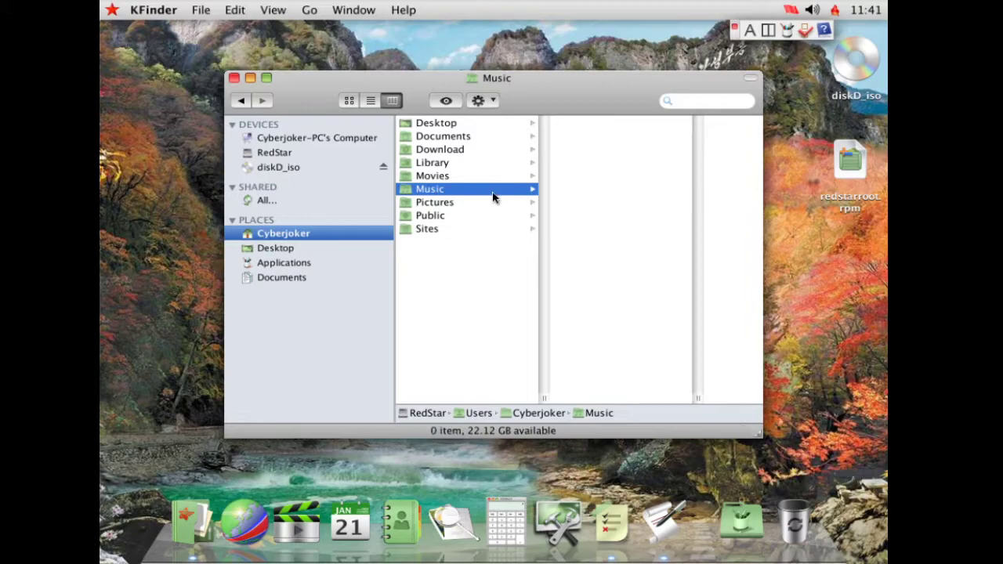
{"action": "left_click", "coordinate": [536, 193]}
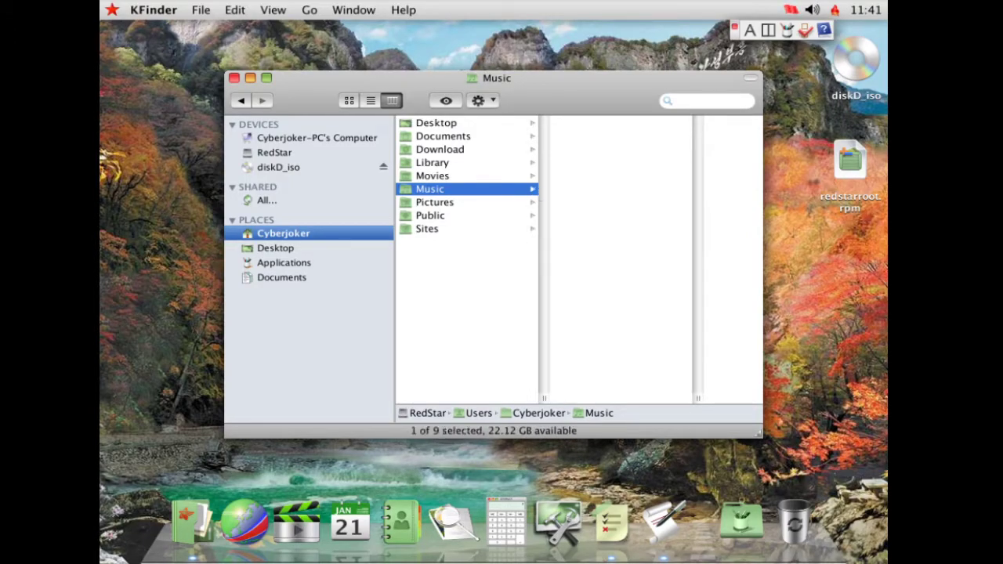
{"action": "left_click", "coordinate": [510, 193]}
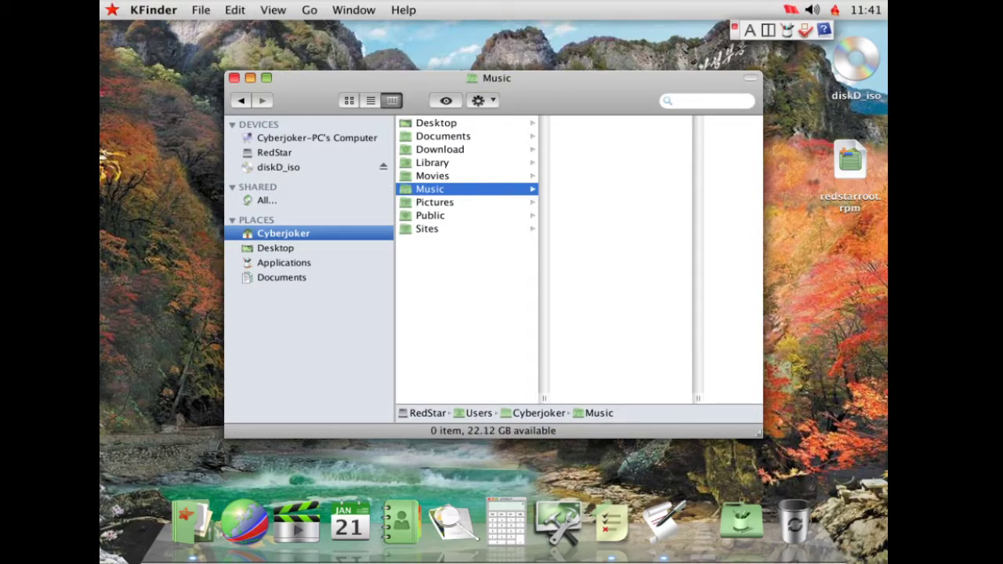
{"action": "left_click", "coordinate": [521, 215]}
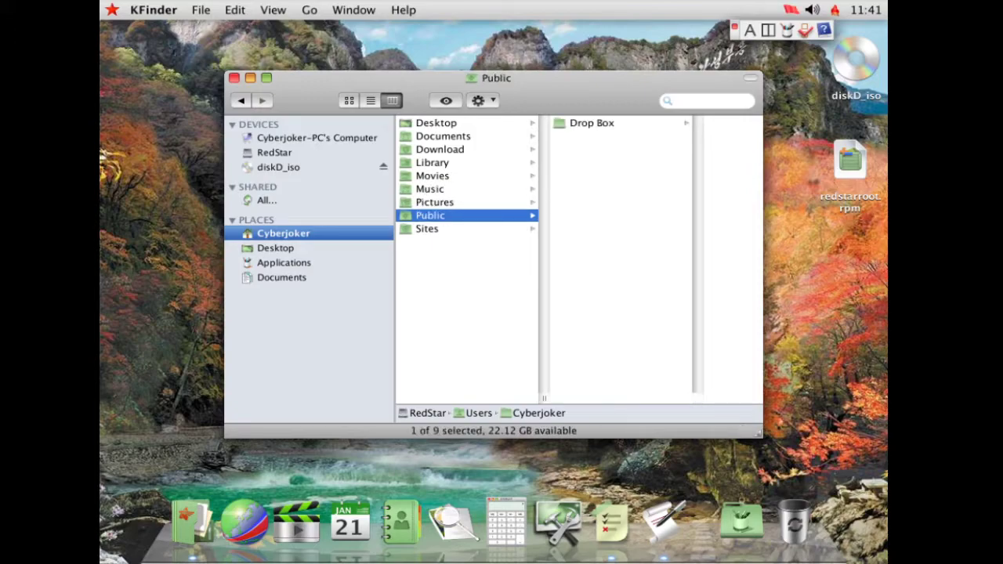
{"action": "left_click", "coordinate": [434, 204]}
{"action": "left_click", "coordinate": [437, 218]}
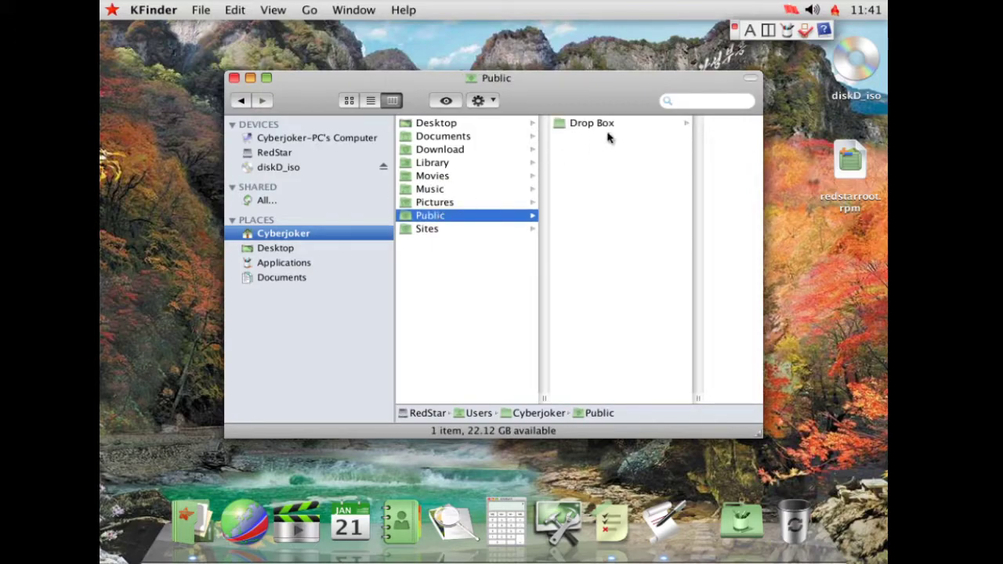
{"action": "left_click", "coordinate": [640, 126]}
{"action": "left_click", "coordinate": [593, 125]}
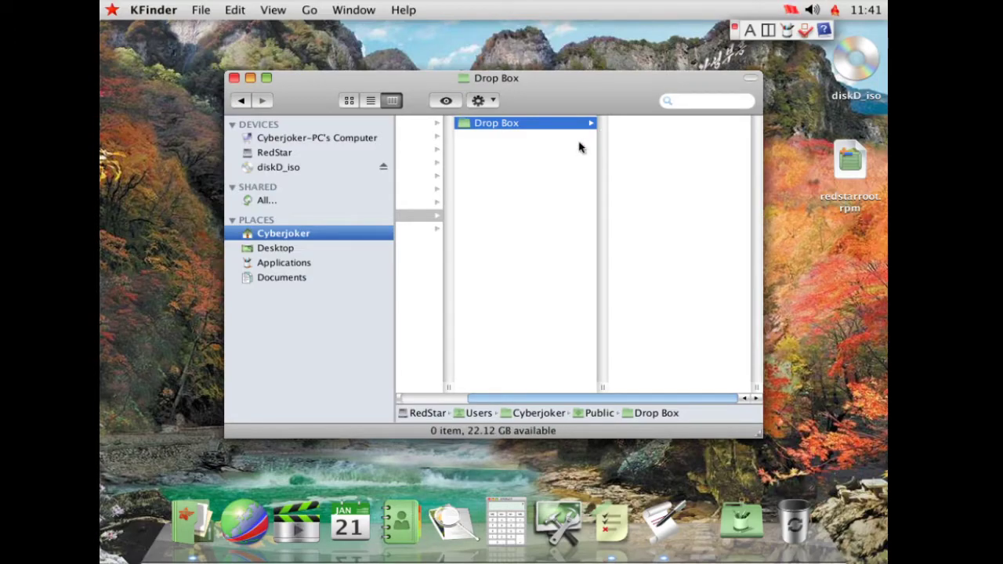
- Browse the remaining home subfolders, from Desktop, Documents, Download and Library to Movies and Sites, and check their contents
{"action": "left_click", "coordinate": [436, 254]}
{"action": "key", "text": "Up"}
{"action": "key", "text": "Up"}
{"action": "key", "text": "Up"}
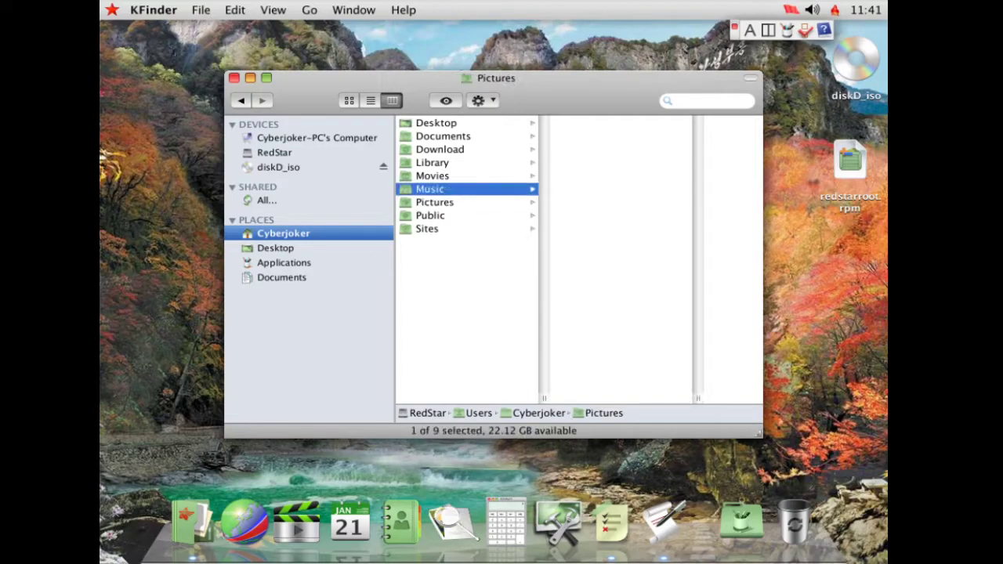
{"action": "left_click", "coordinate": [447, 162]}
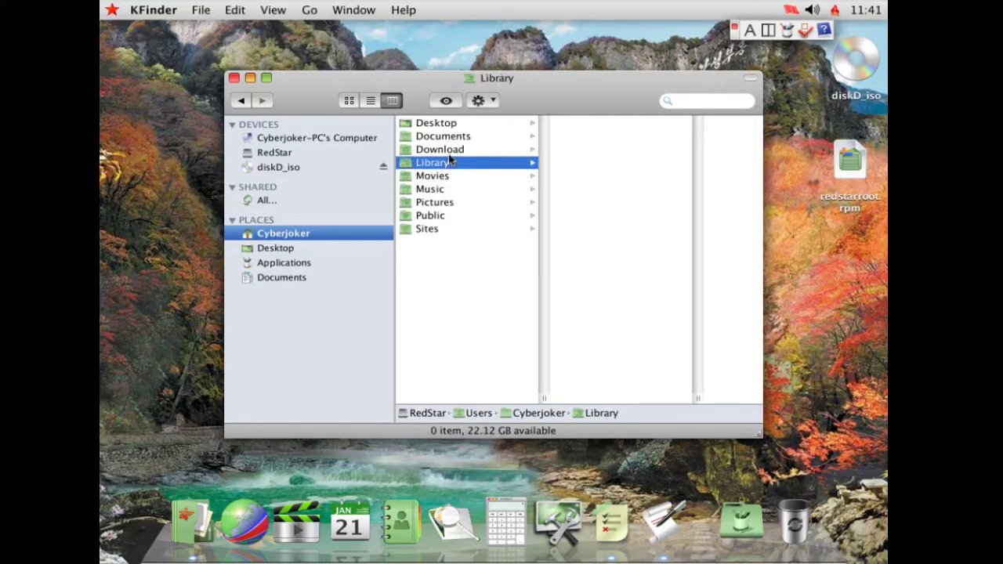
{"action": "left_click", "coordinate": [461, 149]}
{"action": "key", "text": "Up"}
{"action": "key", "text": "Up"}
{"action": "key", "text": "Down"}
{"action": "key", "text": "Up"}
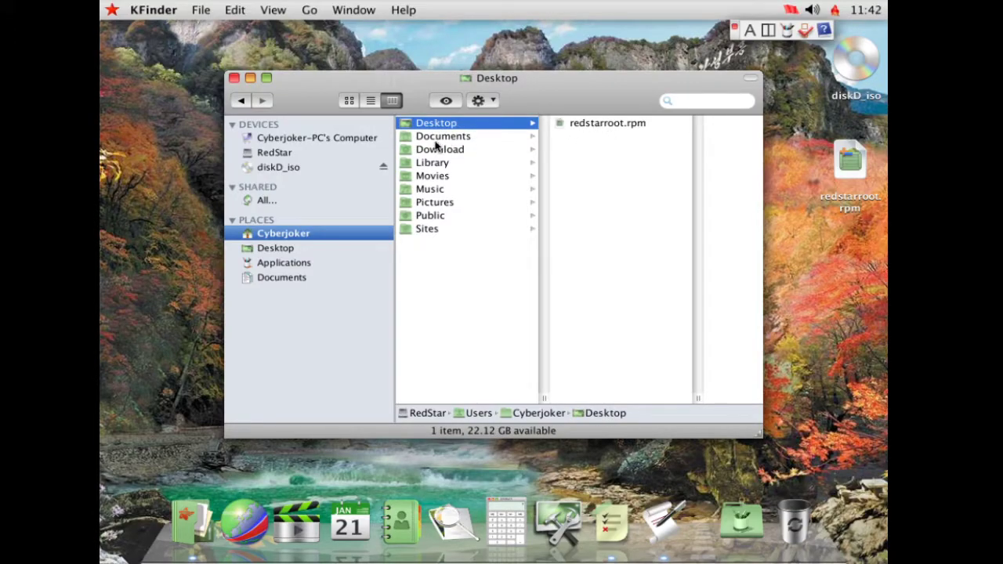
{"action": "key", "text": "Down"}
{"action": "key", "text": "Down"}
{"action": "key", "text": "Down"}
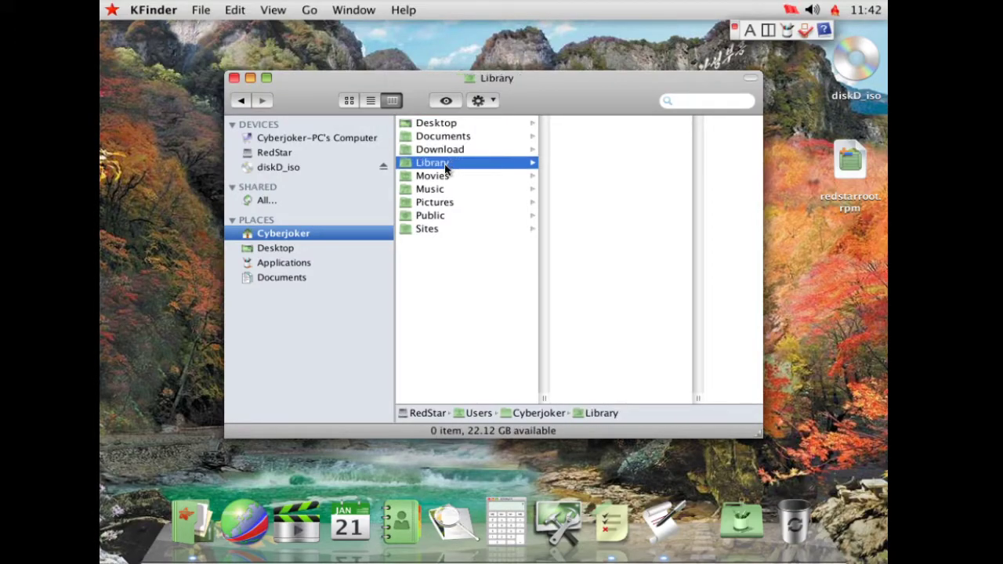
{"action": "key", "text": "Down"}
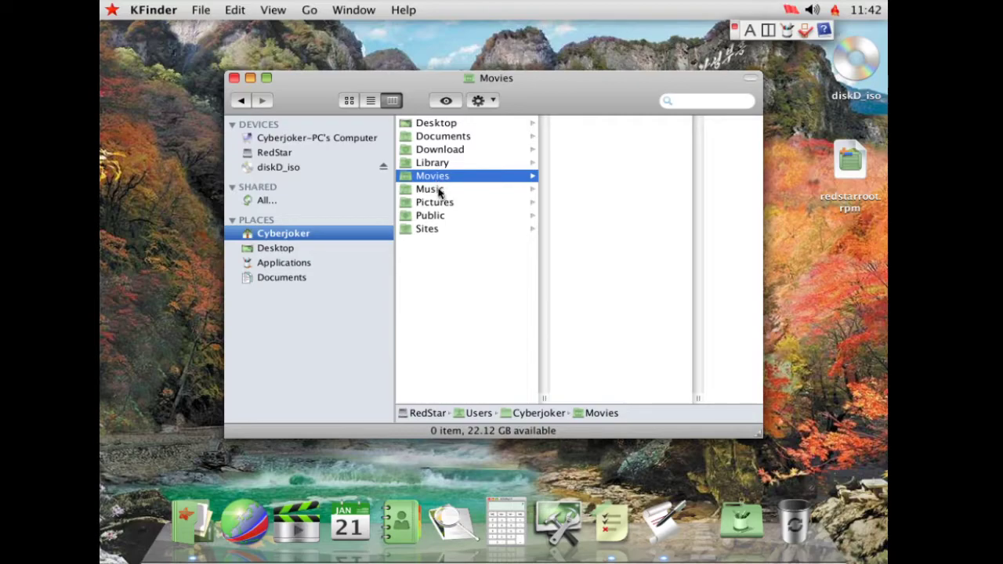
{"action": "left_click", "coordinate": [441, 229]}
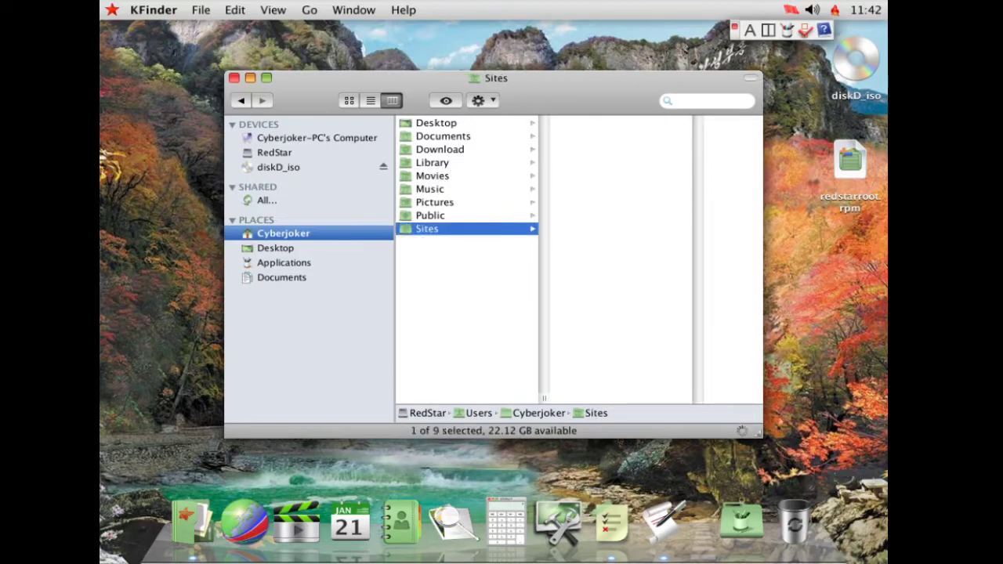
{"action": "left_click", "coordinate": [444, 219]}
{"action": "key", "text": "Up"}
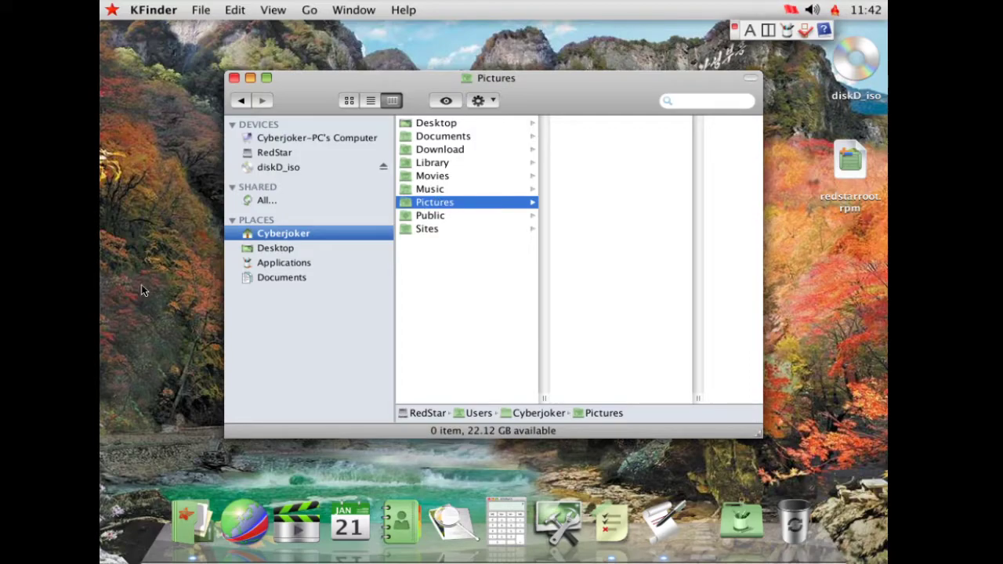
- Show the Applications folder and launch the UnBangUl music notation program
{"action": "left_click", "coordinate": [298, 264]}
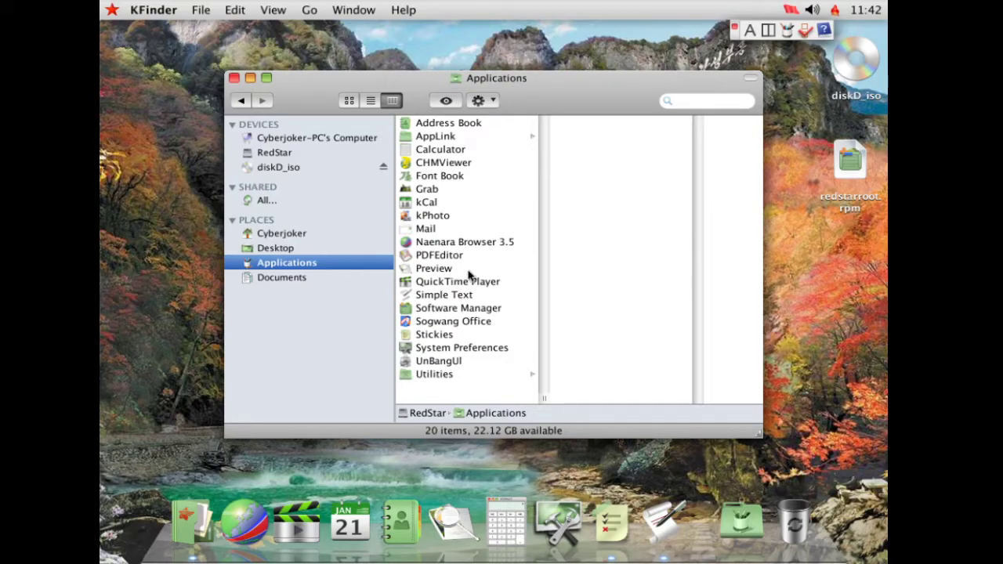
{"action": "left_click", "coordinate": [438, 360]}
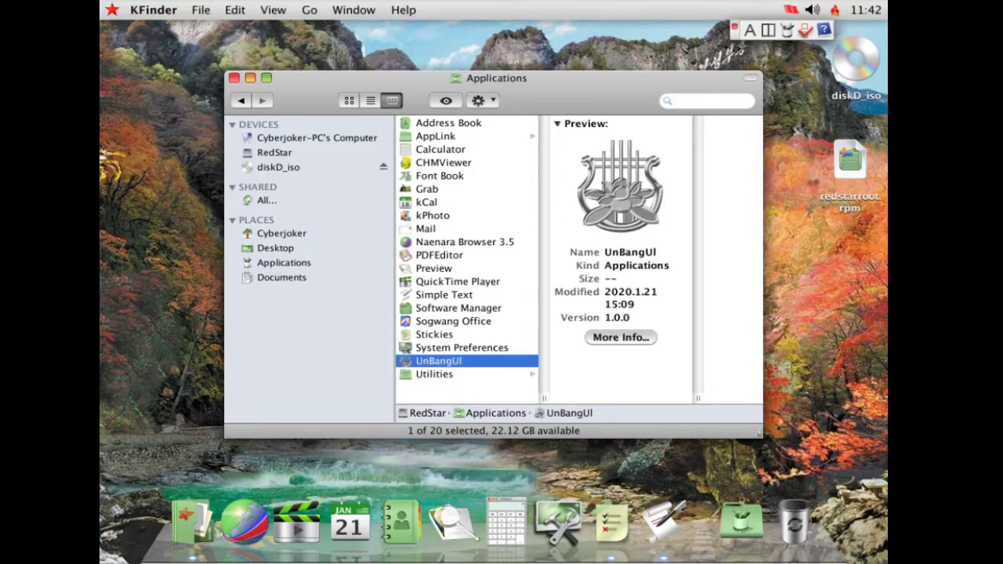
{"action": "double_click", "coordinate": [450, 362]}
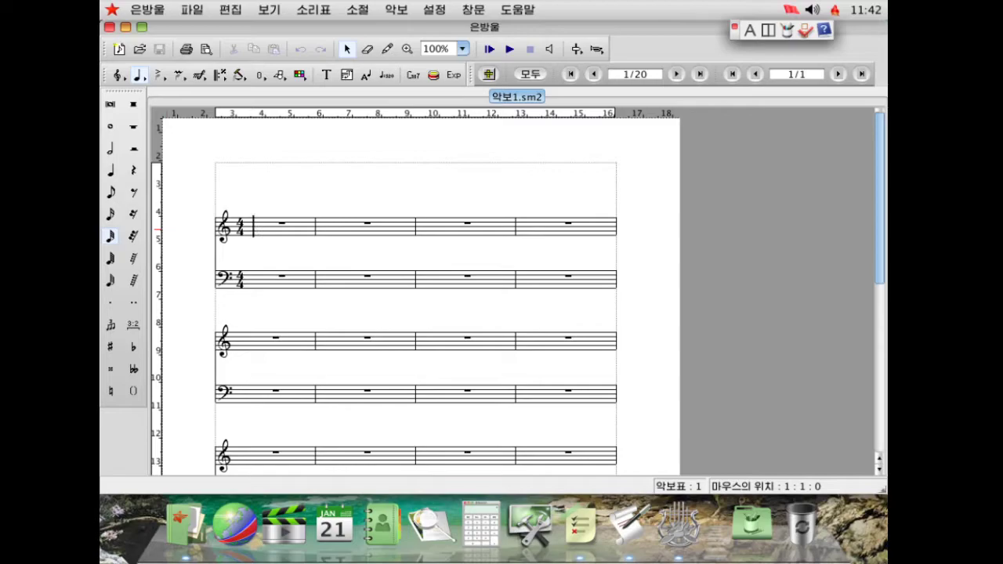
- Enter a run of eighth notes at varying pitches across the first three measures of the uppermost treble staff
{"action": "left_click", "coordinate": [111, 192]}
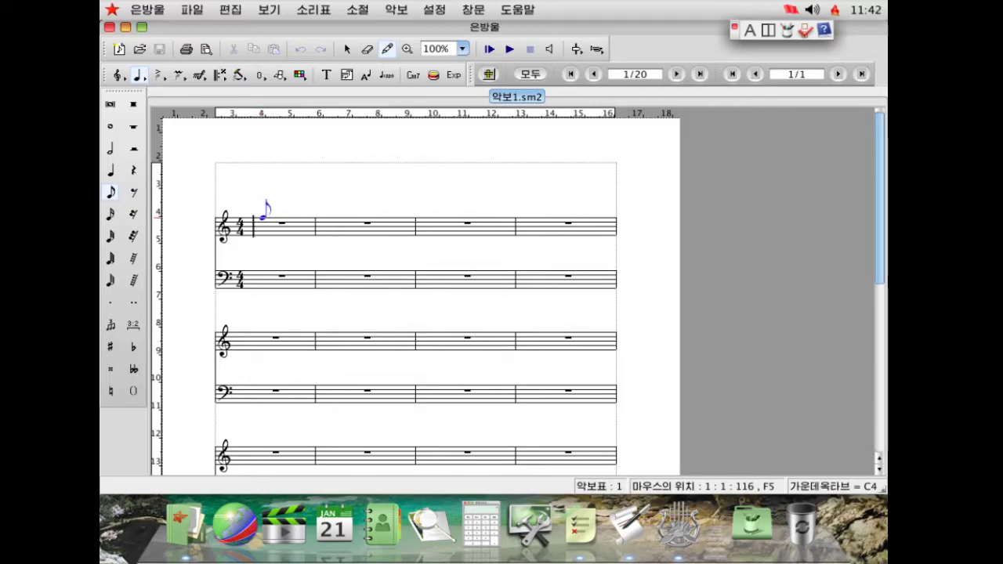
{"action": "left_click", "coordinate": [264, 217]}
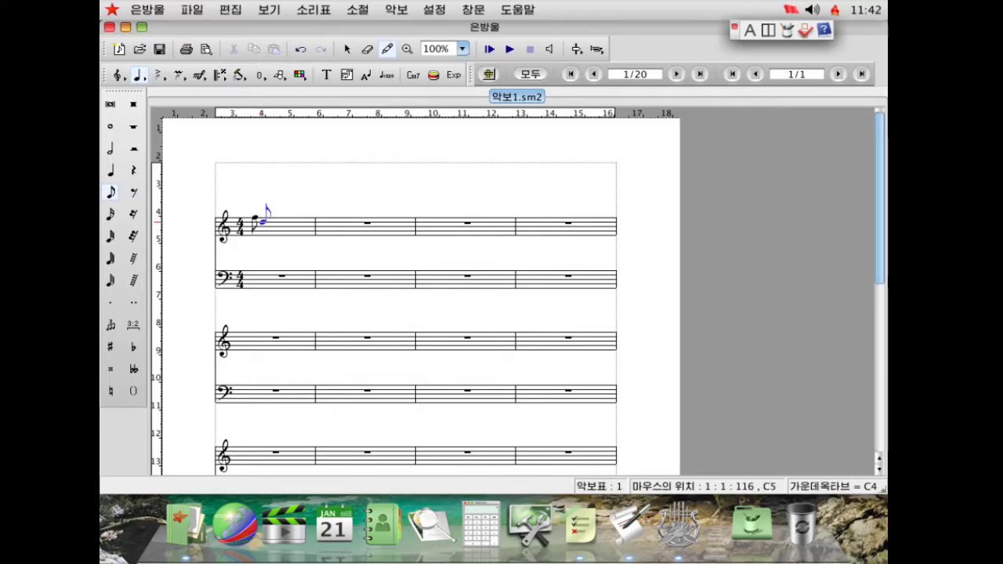
{"action": "left_click", "coordinate": [268, 232]}
{"action": "left_click", "coordinate": [272, 228]}
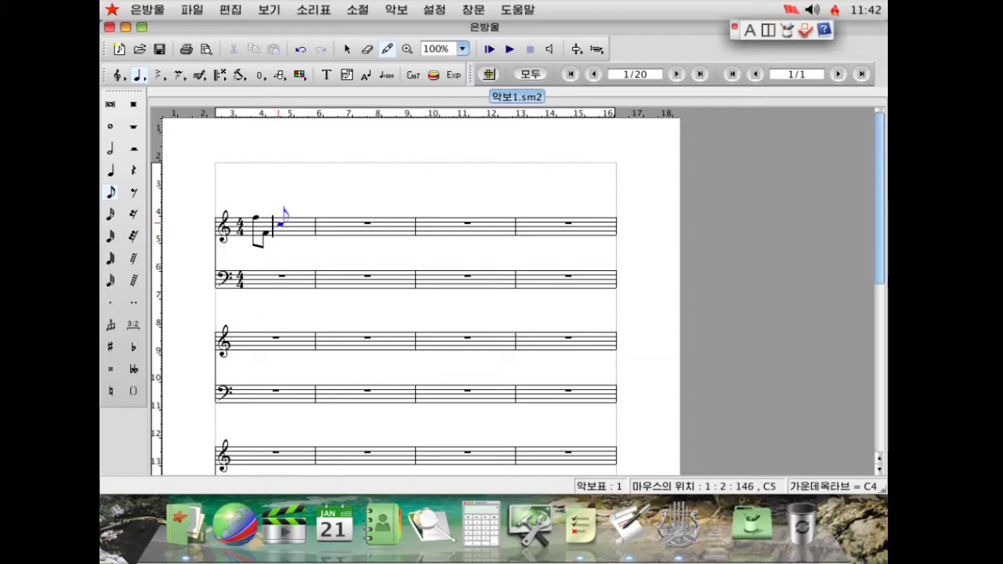
{"action": "left_click", "coordinate": [280, 225]}
{"action": "left_click", "coordinate": [304, 222]}
{"action": "left_click", "coordinate": [307, 227]}
{"action": "left_click", "coordinate": [328, 227]}
{"action": "left_click", "coordinate": [342, 219]}
{"action": "left_click", "coordinate": [349, 222]}
{"action": "left_click", "coordinate": [373, 224]}
{"action": "left_click", "coordinate": [389, 224]}
{"action": "left_click", "coordinate": [427, 213]}
{"action": "left_click", "coordinate": [441, 216]}
{"action": "left_click", "coordinate": [410, 220]}
{"action": "left_click", "coordinate": [408, 224]}
{"action": "left_click_drag", "start_coordinate": [415, 223], "coordinate": [425, 222]}
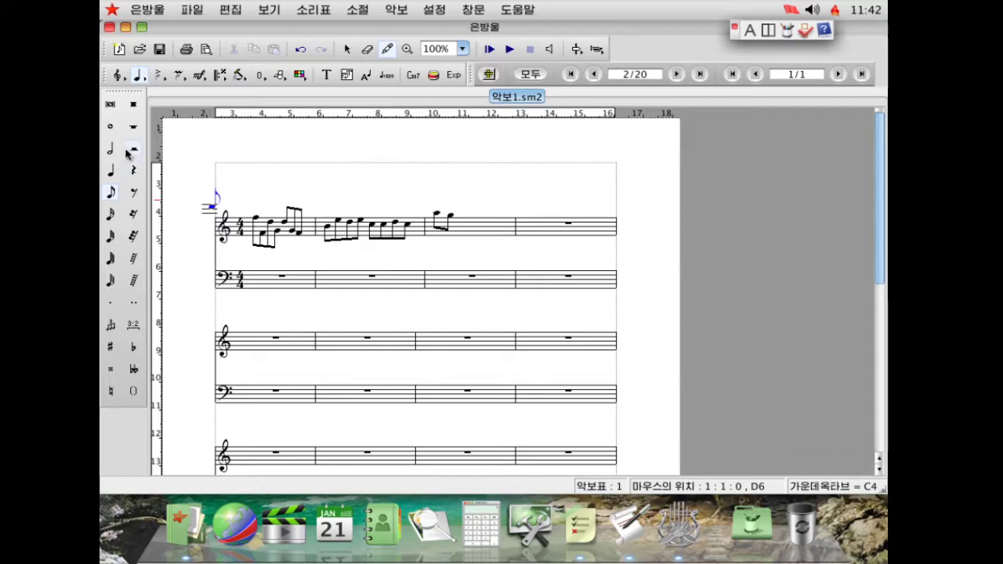
- Insert a run of thirty-second rests after the opening notes in the third measure of the uppermost treble staff
{"action": "left_click", "coordinate": [111, 368]}
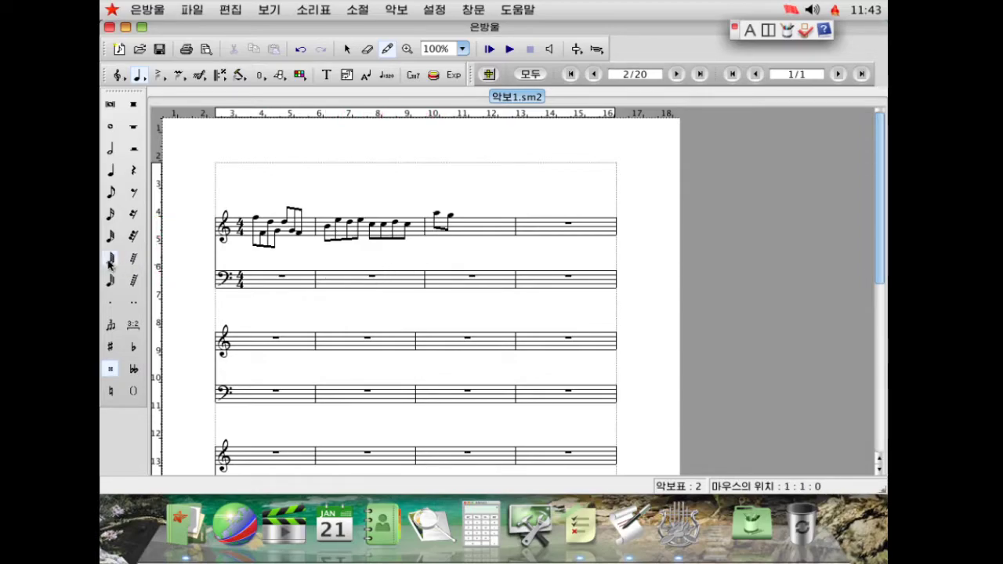
{"action": "left_click", "coordinate": [133, 235]}
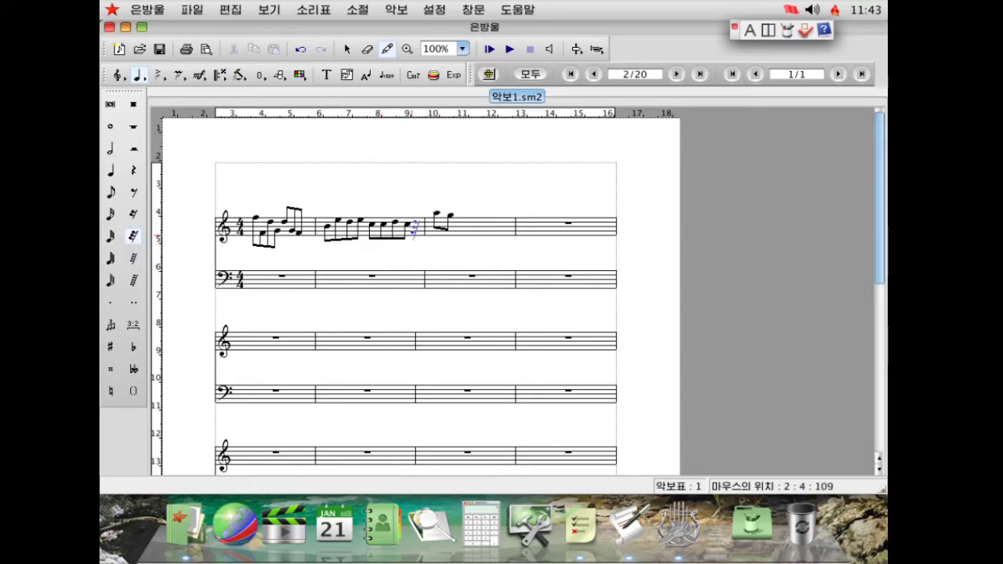
{"action": "left_click", "coordinate": [462, 226]}
{"action": "left_click", "coordinate": [485, 234]}
{"action": "left_click", "coordinate": [488, 233]}
{"action": "left_click", "coordinate": [491, 234]}
- Add eighth notes to the rest of the third measure and three more eighth notes in the fourth measure
{"action": "left_click", "coordinate": [111, 191]}
{"action": "left_click", "coordinate": [473, 225]}
{"action": "left_click", "coordinate": [482, 227]}
{"action": "left_click", "coordinate": [490, 229]}
{"action": "left_click", "coordinate": [498, 228]}
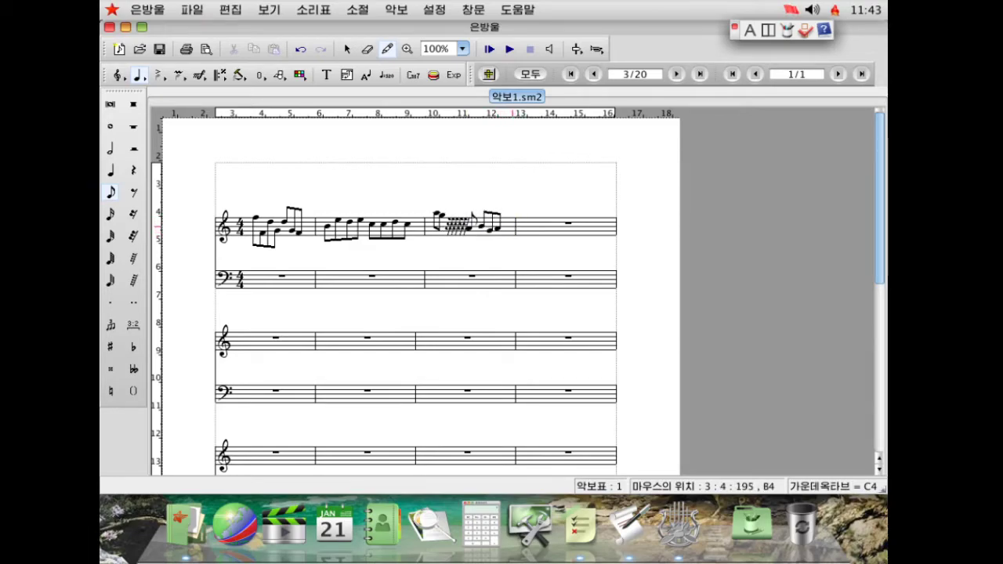
{"action": "left_click", "coordinate": [527, 228]}
{"action": "left_click", "coordinate": [542, 231]}
{"action": "left_click", "coordinate": [557, 232]}
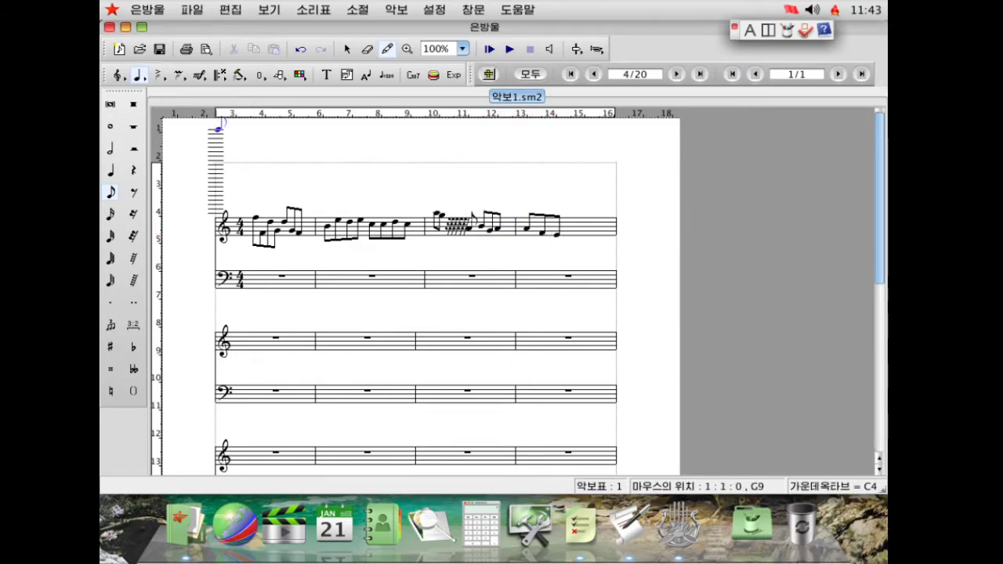
- Play back the score and stop it, then close UnBangUl without saving the changes
{"action": "left_click", "coordinate": [509, 49]}
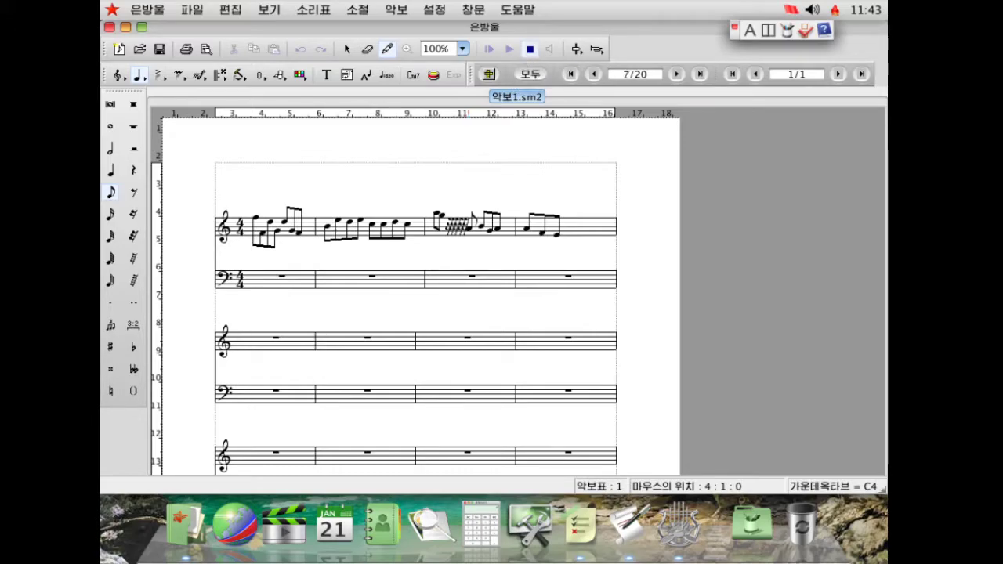
{"action": "left_click", "coordinate": [529, 50]}
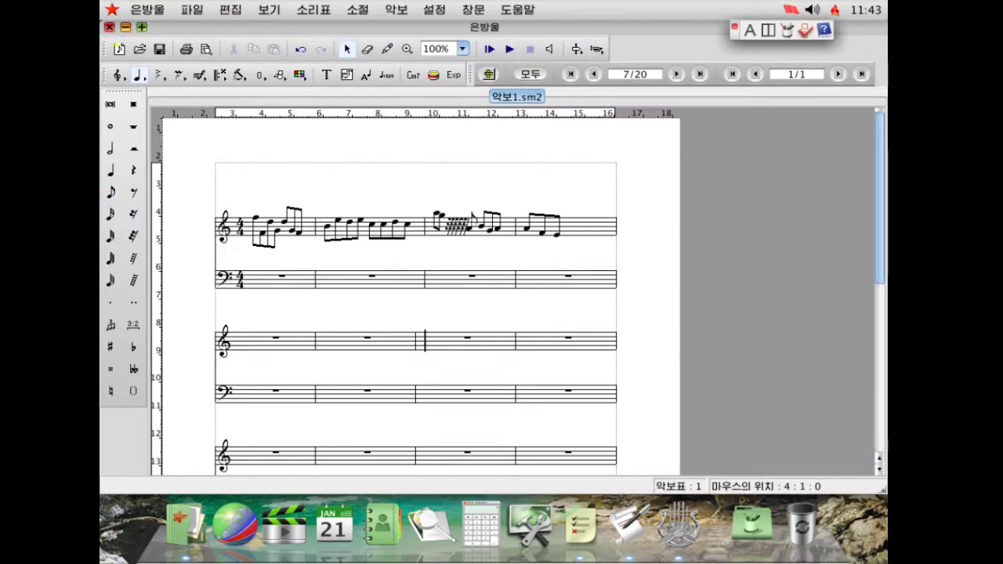
{"action": "left_click", "coordinate": [110, 28]}
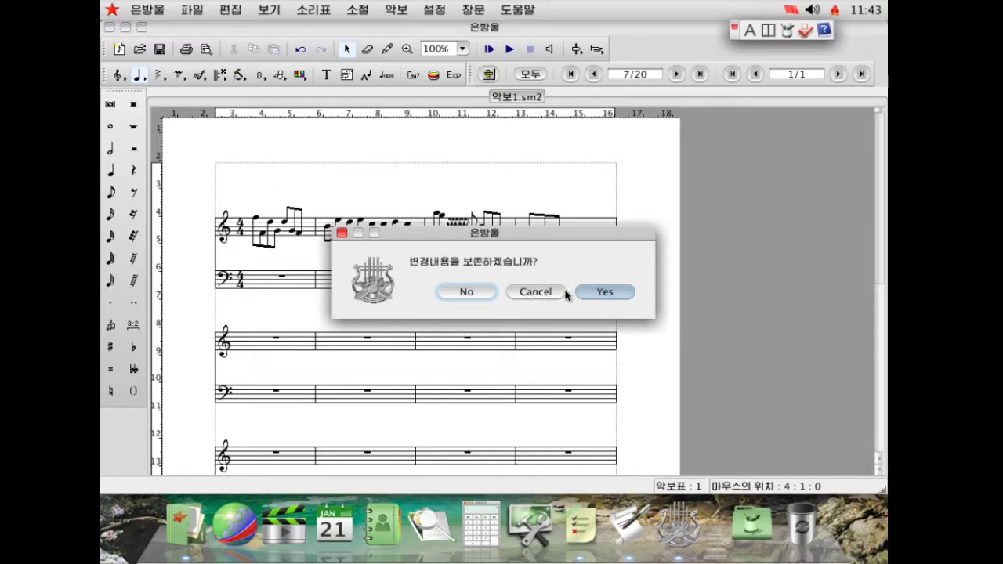
{"action": "left_click", "coordinate": [439, 293]}
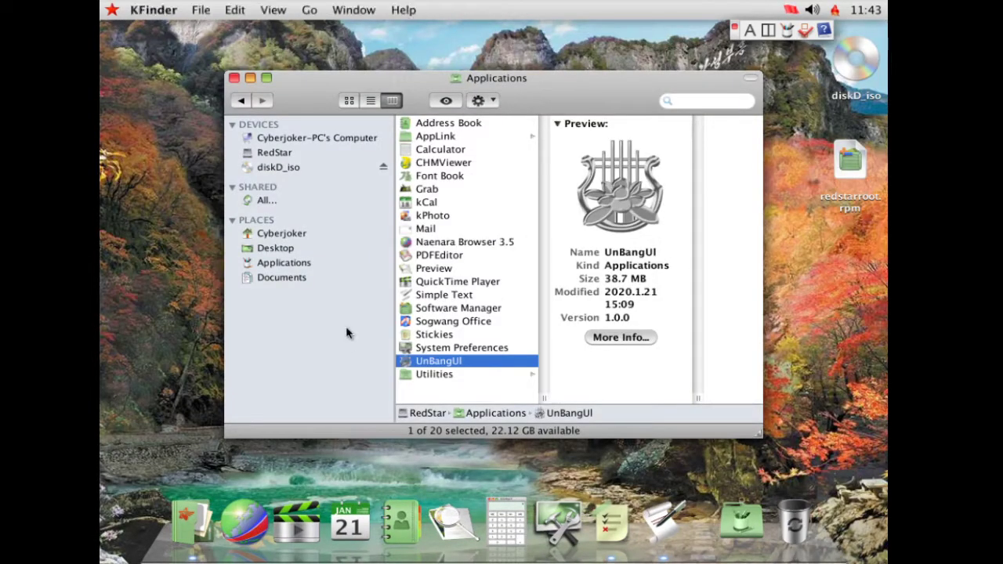
- Launch Sogwang Office from the Applications folder and create a new text document (본문문서)
{"action": "left_click", "coordinate": [446, 323]}
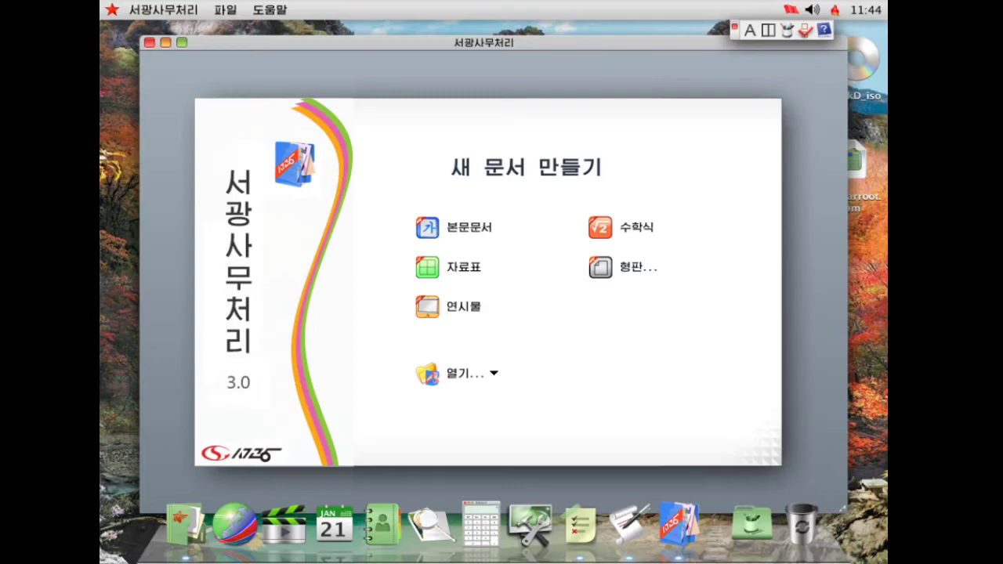
{"action": "left_click", "coordinate": [453, 233]}
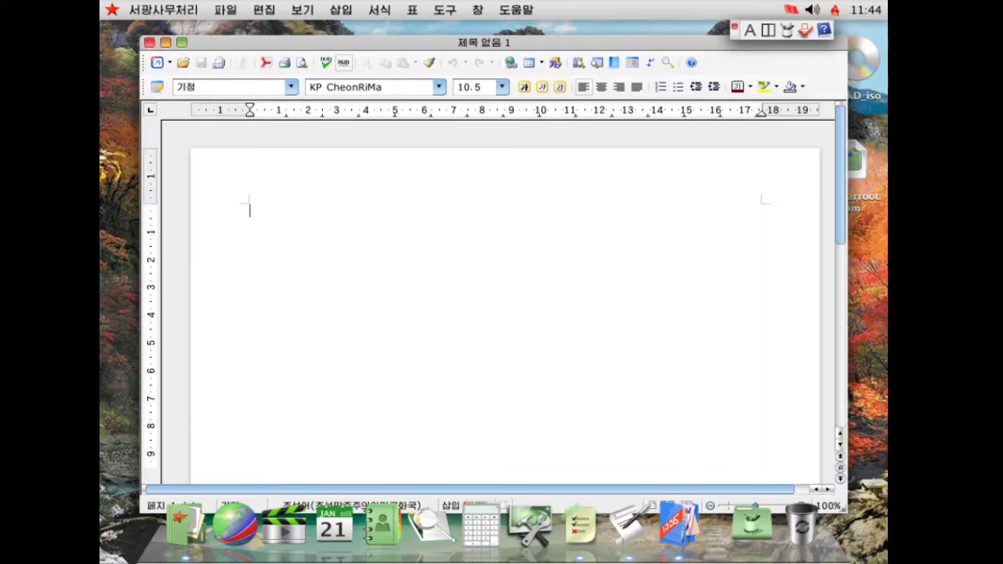
- Set the font to KP PusKul and try entering the Latin letters xb, erasing them again
{"action": "left_click", "coordinate": [439, 87]}
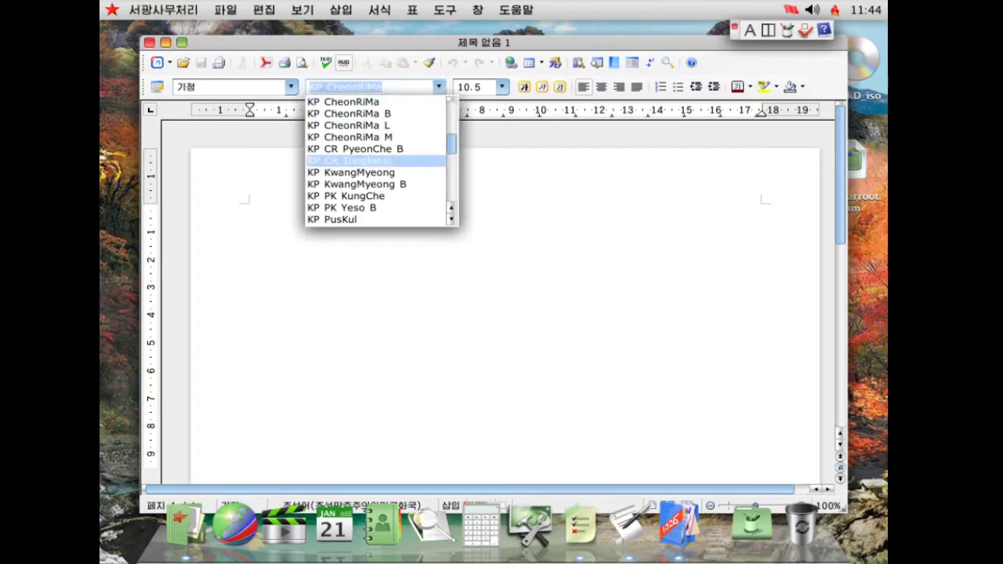
{"action": "left_click", "coordinate": [354, 222]}
{"action": "key", "text": "ctrl+space"}
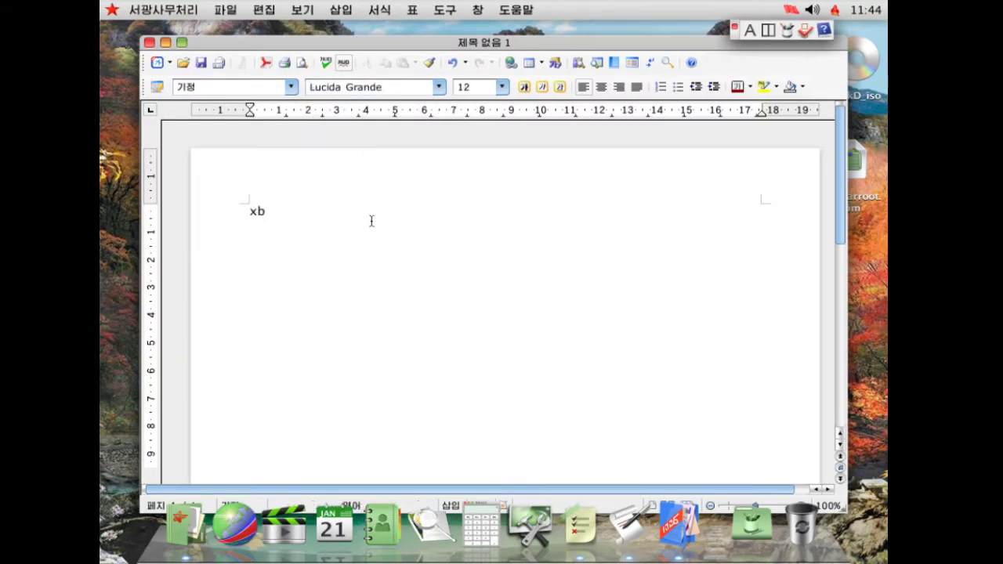
{"action": "key", "text": "BackSpace"}
{"action": "key", "text": "ctrl+space"}
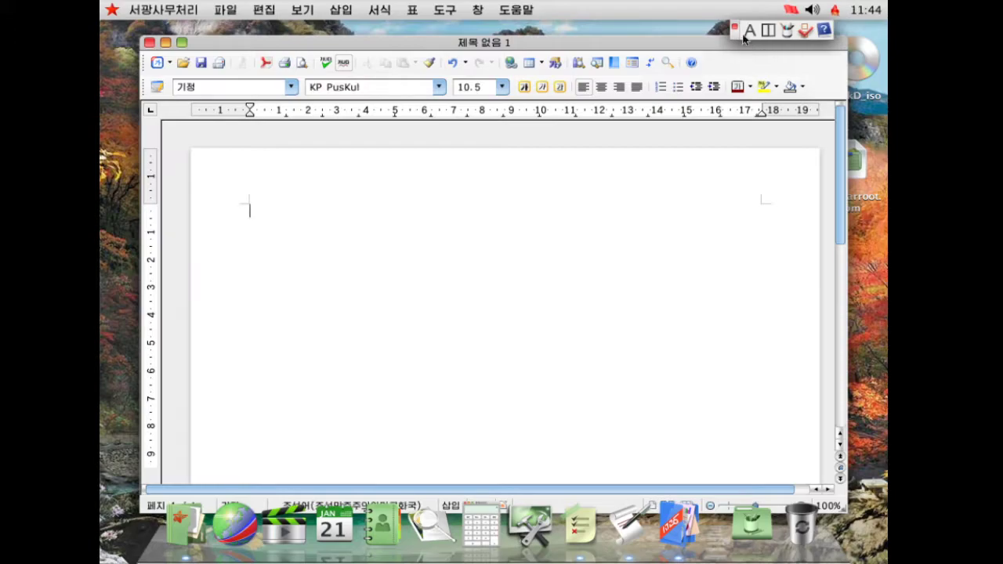
- Enable Korean input, enter ㅎㅎ as a test and set the font size to 14
{"action": "left_click", "coordinate": [749, 34]}
{"action": "type", "text": "ㅎㅎ"}
{"action": "left_click", "coordinate": [502, 86]}
{"action": "left_click", "coordinate": [492, 210]}
- Enter a line of random Korean syllables in the document and erase it again
{"action": "type", "text": "ㄴ오나가ㅗ아됴더아가머아치아가아기머와기"}
{"action": "key", "text": "BackSpace"}
{"action": "key", "text": "BackSpace"}
{"action": "key", "text": "BackSpace"}
{"action": "key", "text": "BackSpace"}
{"action": "key", "text": "BackSpace"}
{"action": "key", "text": "BackSpace"}
{"action": "key", "text": "BackSpace"}
{"action": "key", "text": "BackSpace"}
{"action": "key", "text": "BackSpace"}
{"action": "key", "text": "BackSpace"}
{"action": "key", "text": "BackSpace"}
{"action": "key", "text": "BackSpace"}
{"action": "key", "text": "BackSpace"}
{"action": "key", "text": "BackSpace"}
{"action": "key", "text": "BackSpace"}
{"action": "key", "text": "BackSpace"}
{"action": "key", "text": "BackSpace"}
{"action": "key", "text": "BackSpace"}
{"action": "key", "text": "BackSpace"}
- Open the input method's character table and insert the Cyrillic letters ДРУГ into the document
{"action": "key", "text": "ctrl+space"}
{"action": "left_click", "coordinate": [787, 32]}
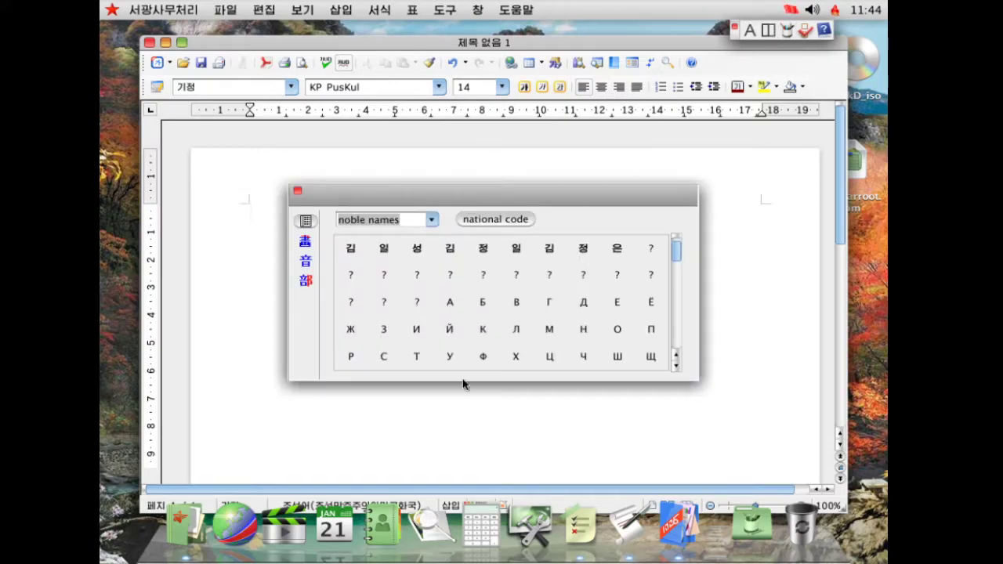
{"action": "left_click", "coordinate": [584, 306]}
{"action": "left_click", "coordinate": [351, 356]}
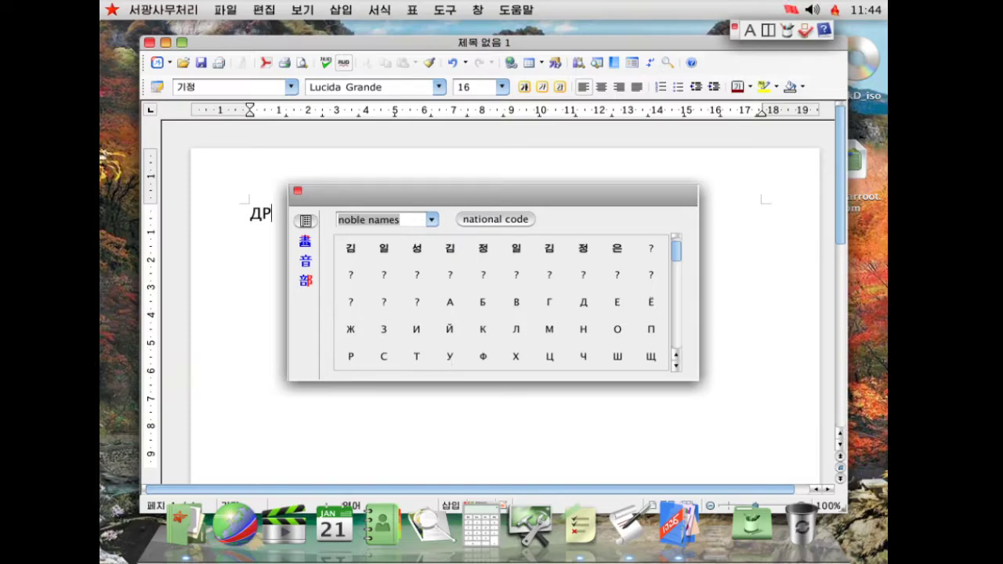
{"action": "left_click", "coordinate": [450, 357]}
- Move the character table away from the text and look through its symbol, kana and Korean letter sets
{"action": "left_click_drag", "start_coordinate": [466, 199], "coordinate": [551, 202]}
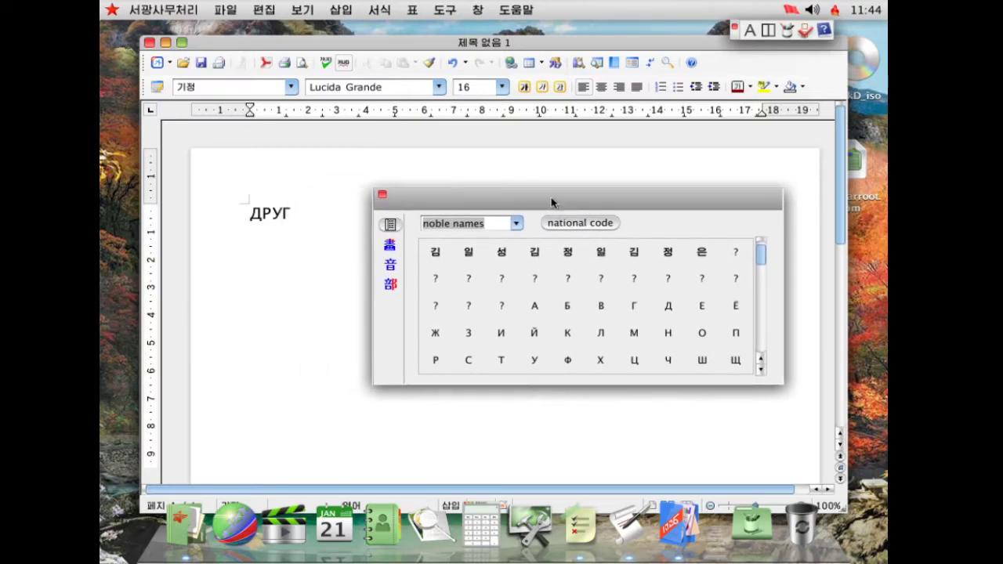
{"action": "left_click_drag", "start_coordinate": [758, 257], "coordinate": [758, 255]}
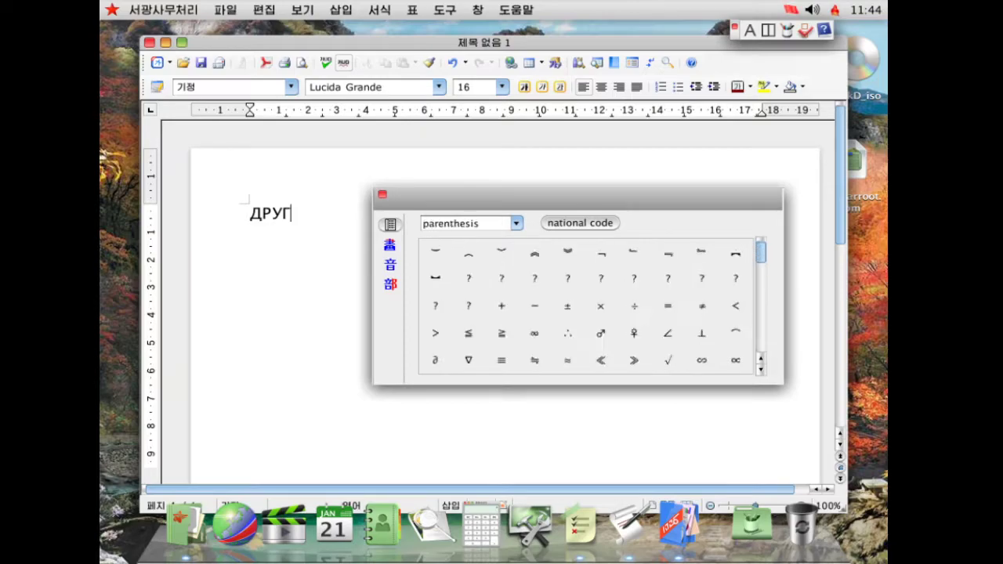
{"action": "scroll", "coordinate": [735, 284], "scroll_direction": "down", "scroll_amount": 5}
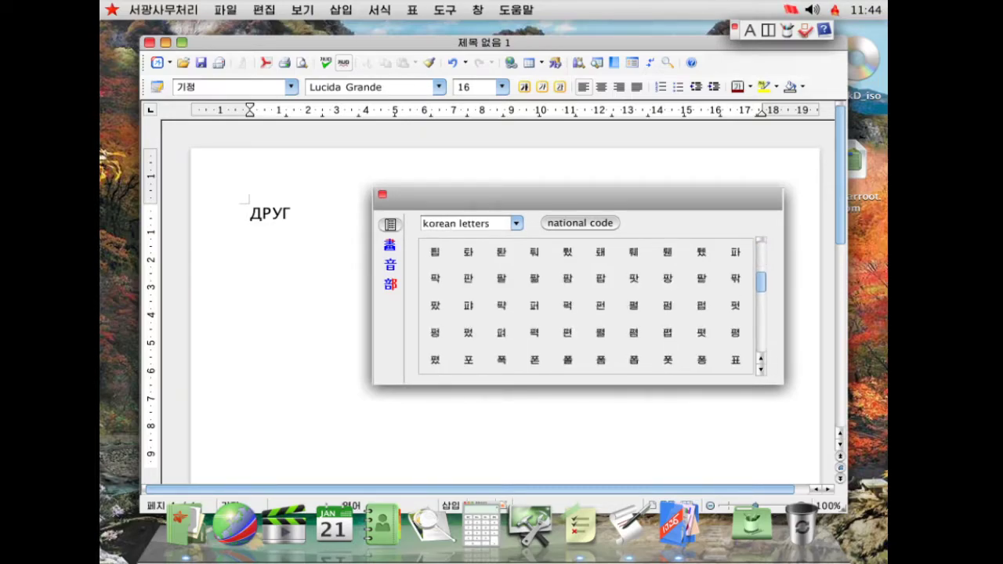
{"action": "scroll", "coordinate": [750, 268], "scroll_direction": "down", "scroll_amount": 8}
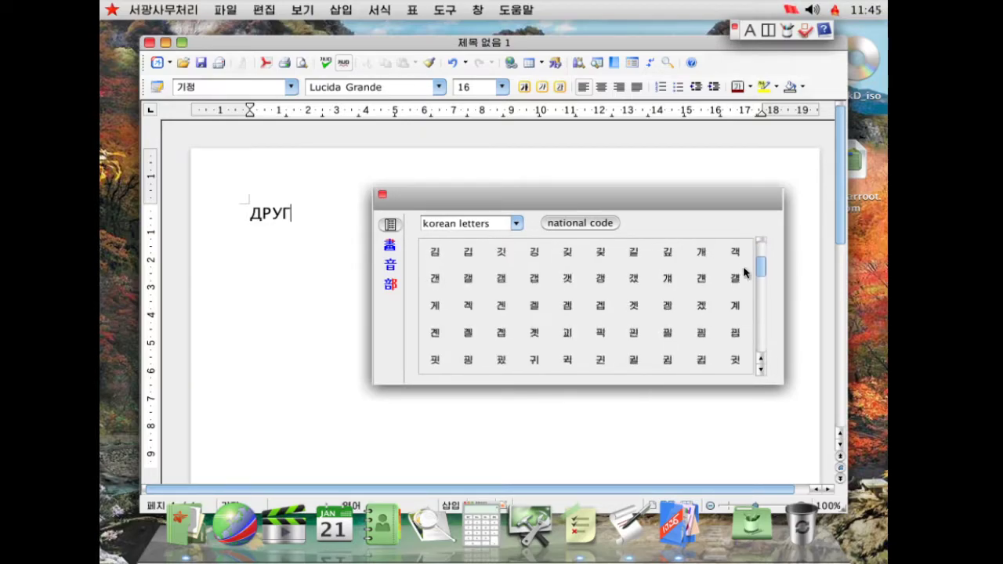
{"action": "scroll", "coordinate": [749, 269], "scroll_direction": "up", "scroll_amount": 3}
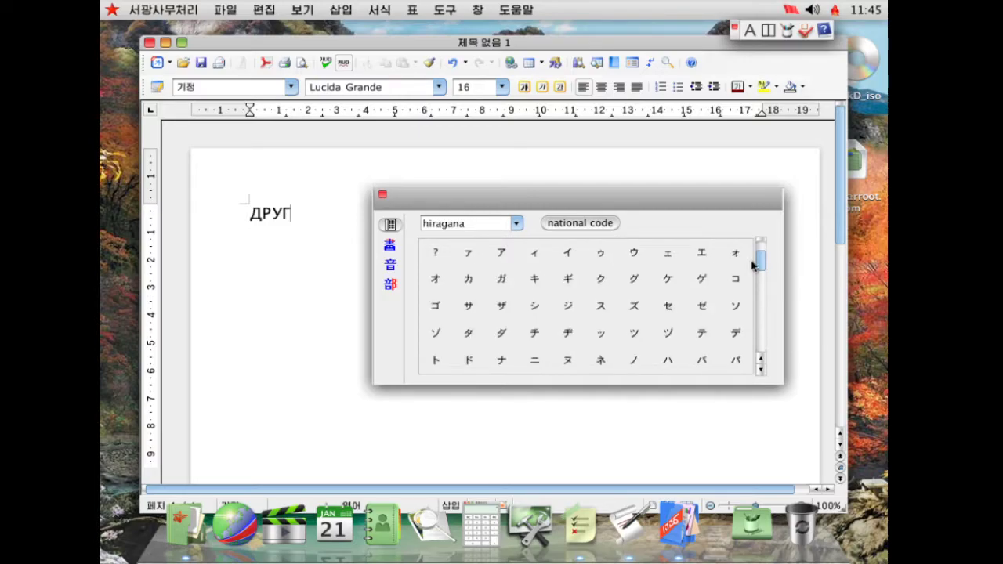
{"action": "scroll", "coordinate": [752, 267], "scroll_direction": "up", "scroll_amount": 2}
{"action": "scroll", "coordinate": [752, 259], "scroll_direction": "up", "scroll_amount": 2}
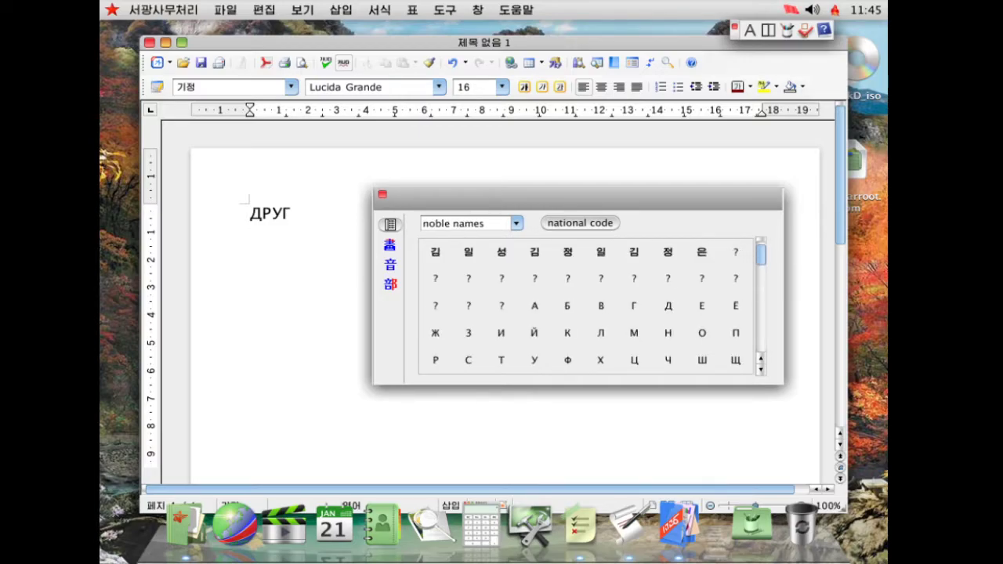
{"action": "scroll", "coordinate": [586, 306], "scroll_direction": "down", "scroll_amount": 4}
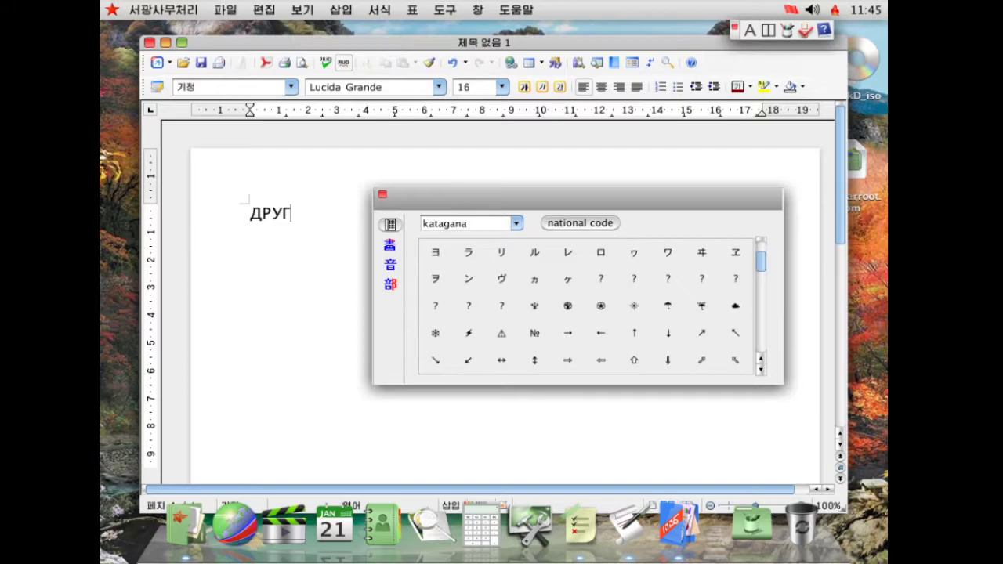
{"action": "scroll", "coordinate": [710, 271], "scroll_direction": "down", "scroll_amount": 5}
- Switch the character table to the hiragana set and insert げ and か after the Cyrillic letters
{"action": "left_click", "coordinate": [516, 223]}
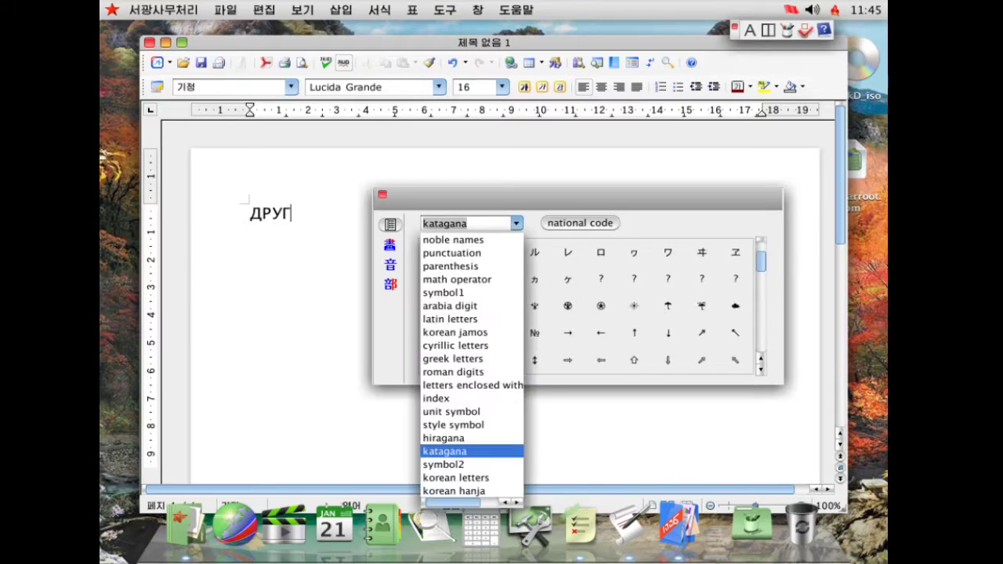
{"action": "left_click", "coordinate": [471, 438]}
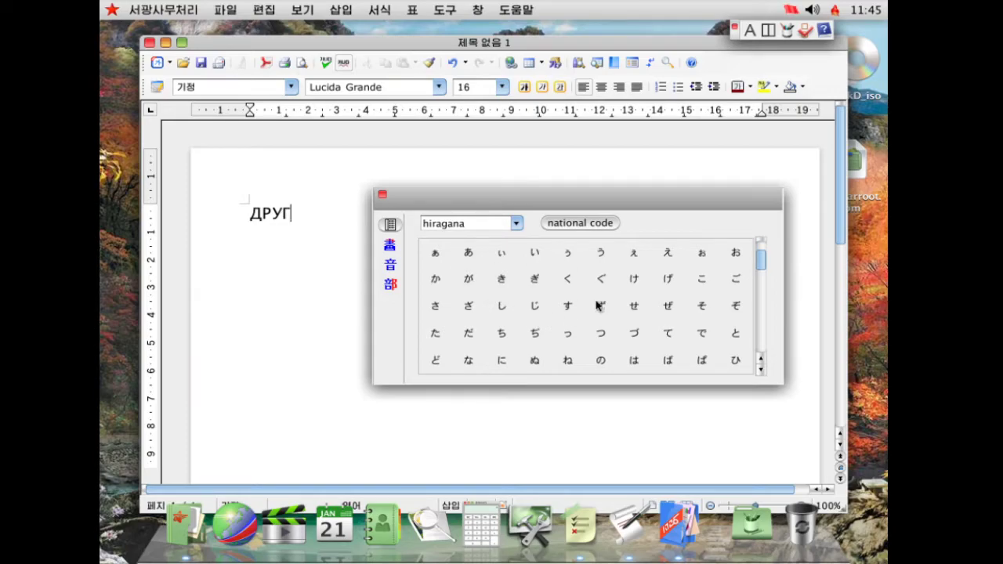
{"action": "left_click", "coordinate": [668, 279]}
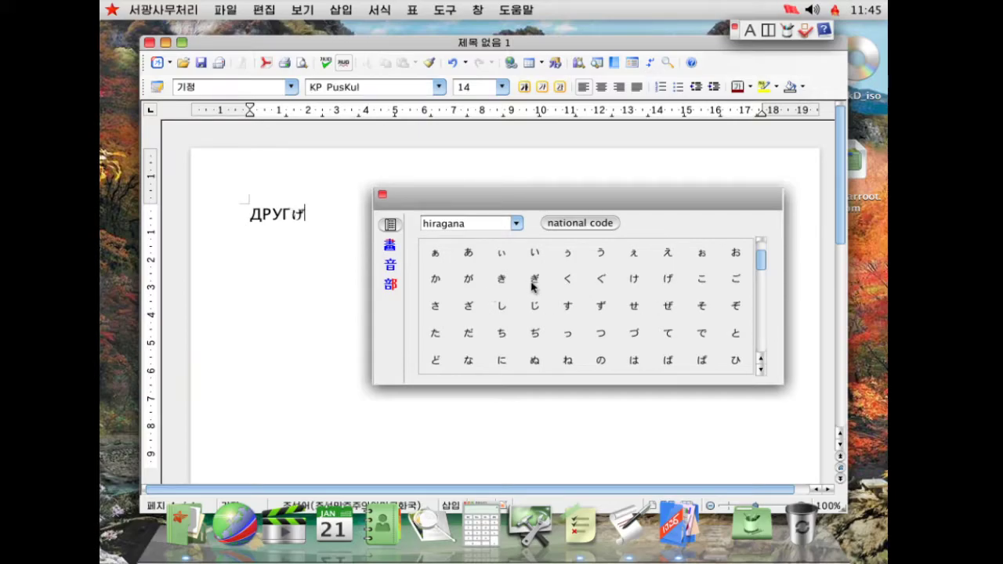
{"action": "left_click", "coordinate": [443, 281]}
- Show the hanja characters grouped by radical and insert 卍 21 times after the hiragana
{"action": "left_click_drag", "start_coordinate": [555, 211], "coordinate": [610, 261]}
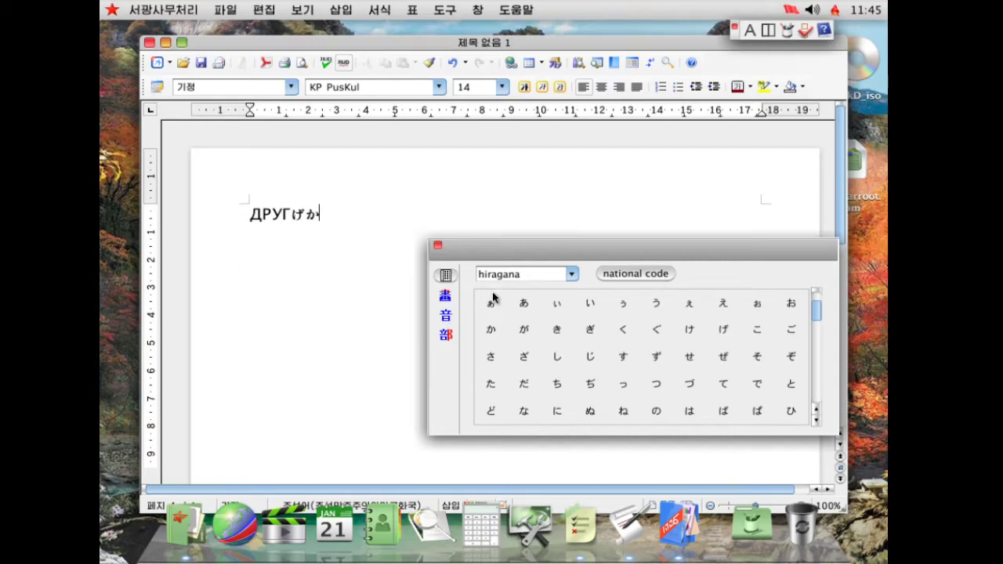
{"action": "left_click", "coordinate": [445, 335]}
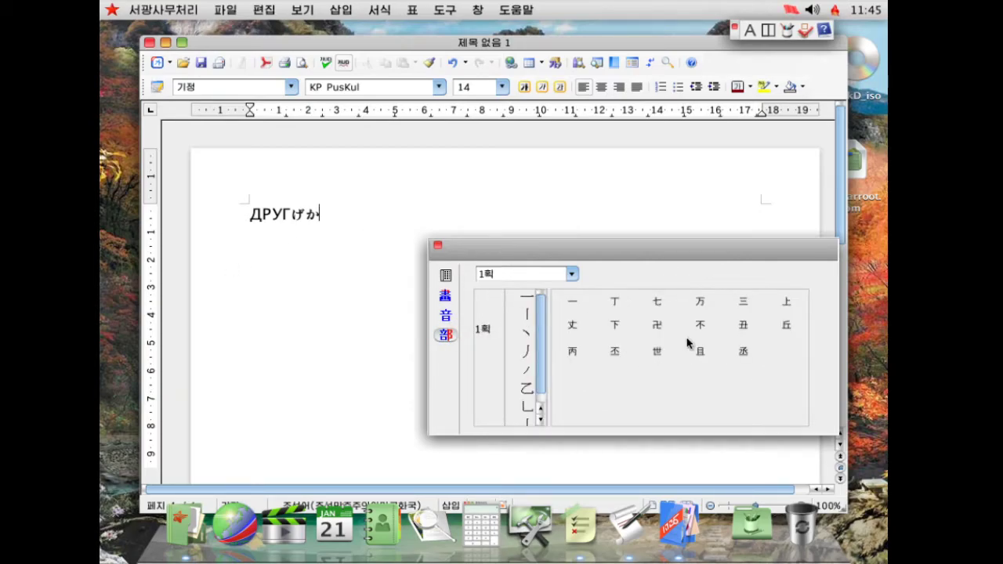
{"action": "left_click", "coordinate": [659, 331]}
{"action": "left_click", "coordinate": [659, 331]}
{"action": "left_click", "coordinate": [657, 325]}
{"action": "left_click", "coordinate": [657, 325]}
{"action": "left_click", "coordinate": [657, 324]}
{"action": "left_click", "coordinate": [657, 325]}
{"action": "left_click", "coordinate": [657, 324]}
{"action": "left_click", "coordinate": [657, 324]}
{"action": "left_click", "coordinate": [658, 326]}
{"action": "left_click", "coordinate": [657, 327]}
{"action": "left_click", "coordinate": [658, 326]}
{"action": "left_click", "coordinate": [658, 326]}
{"action": "left_click", "coordinate": [658, 326]}
{"action": "left_click", "coordinate": [658, 326]}
{"action": "left_click", "coordinate": [658, 326]}
{"action": "left_click", "coordinate": [658, 326]}
{"action": "left_click", "coordinate": [658, 326]}
{"action": "left_click", "coordinate": [658, 326]}
{"action": "left_click", "coordinate": [658, 326]}
{"action": "left_click", "coordinate": [658, 326]}
{"action": "left_click", "coordinate": [657, 326]}
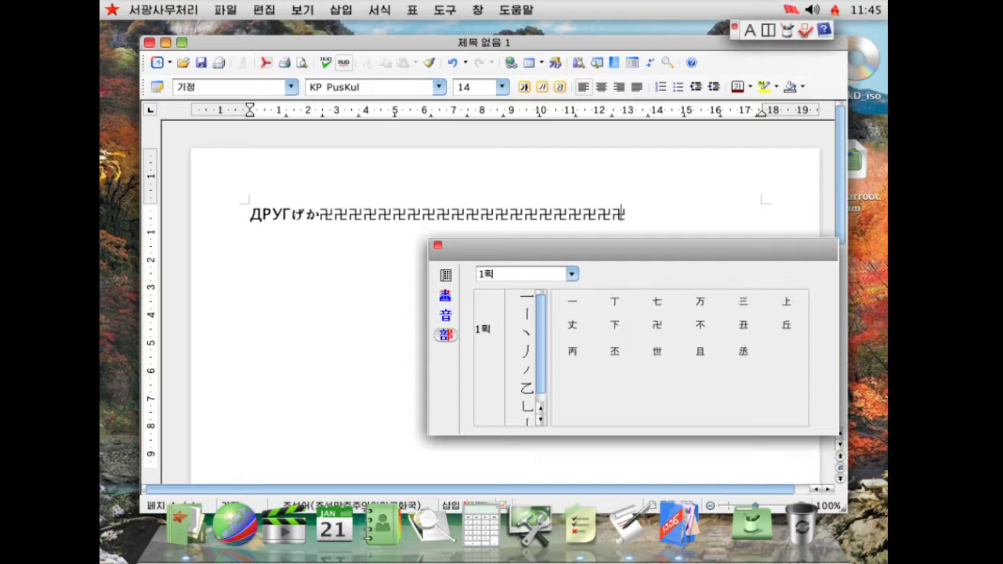
- Browse the characters of several one-stroke radicals and insert 丑 from the 一 radical at the line's end
{"action": "mouse_move", "coordinate": [682, 259]}
{"action": "left_mouse_down"}
{"action": "mouse_move", "coordinate": [686, 310]}
{"action": "mouse_move", "coordinate": [572, 296]}
{"action": "left_mouse_up"}
{"action": "left_click", "coordinate": [416, 406]}
{"action": "left_click", "coordinate": [417, 388]}
{"action": "left_click", "coordinate": [418, 406]}
{"action": "left_click", "coordinate": [417, 371]}
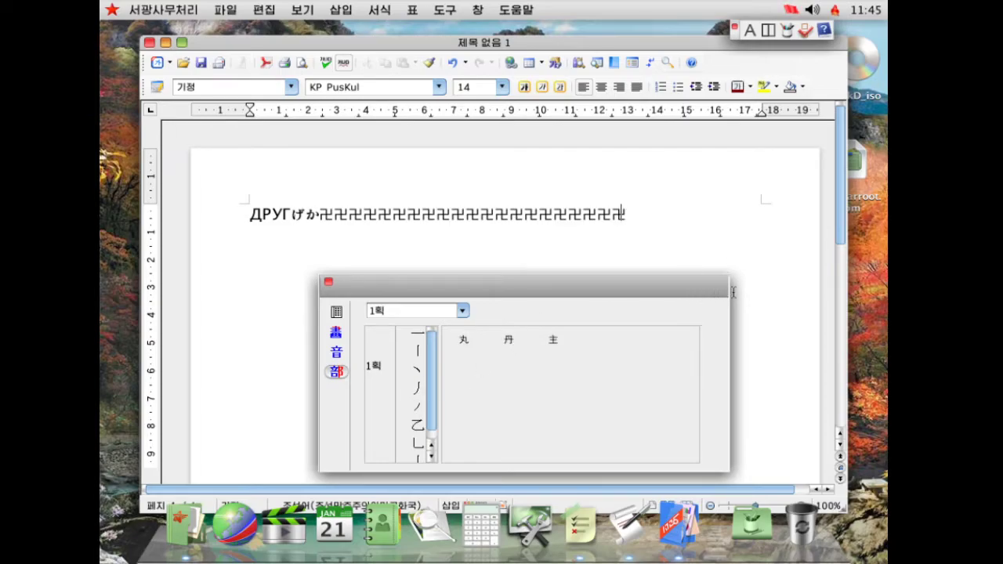
{"action": "left_click", "coordinate": [413, 337]}
{"action": "left_click", "coordinate": [634, 364]}
- View the hanja listings by reading and by stroke count up to 15획, then close the character table
{"action": "left_click", "coordinate": [336, 352]}
{"action": "left_click", "coordinate": [336, 372]}
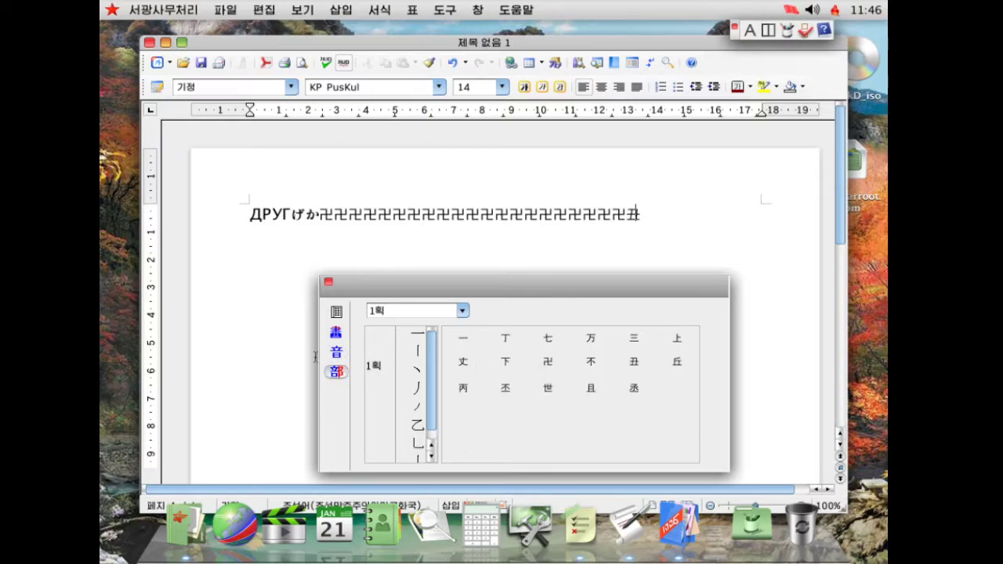
{"action": "left_click", "coordinate": [336, 332]}
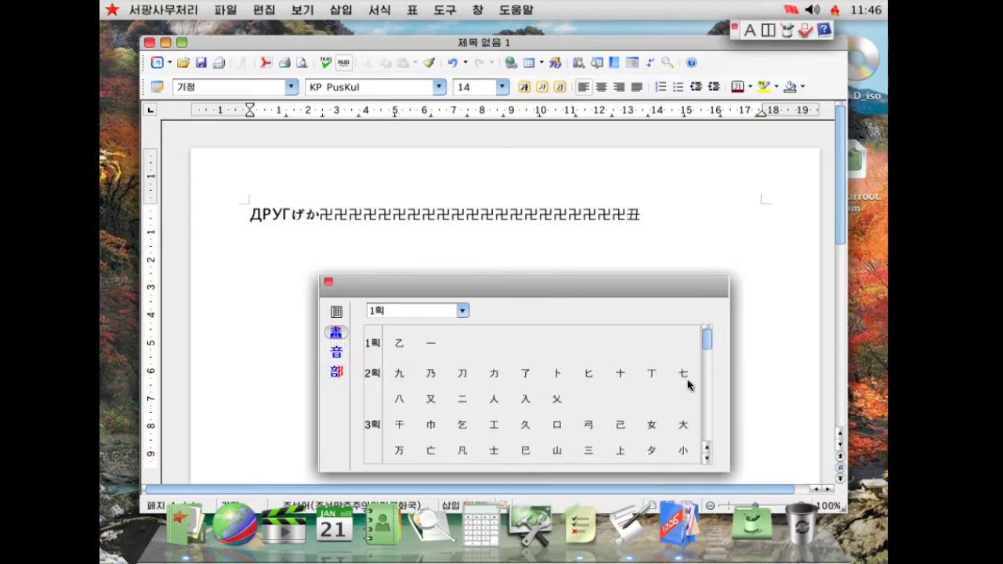
{"action": "scroll", "coordinate": [713, 346], "scroll_direction": "down", "scroll_amount": 1}
{"action": "left_click", "coordinate": [711, 376]}
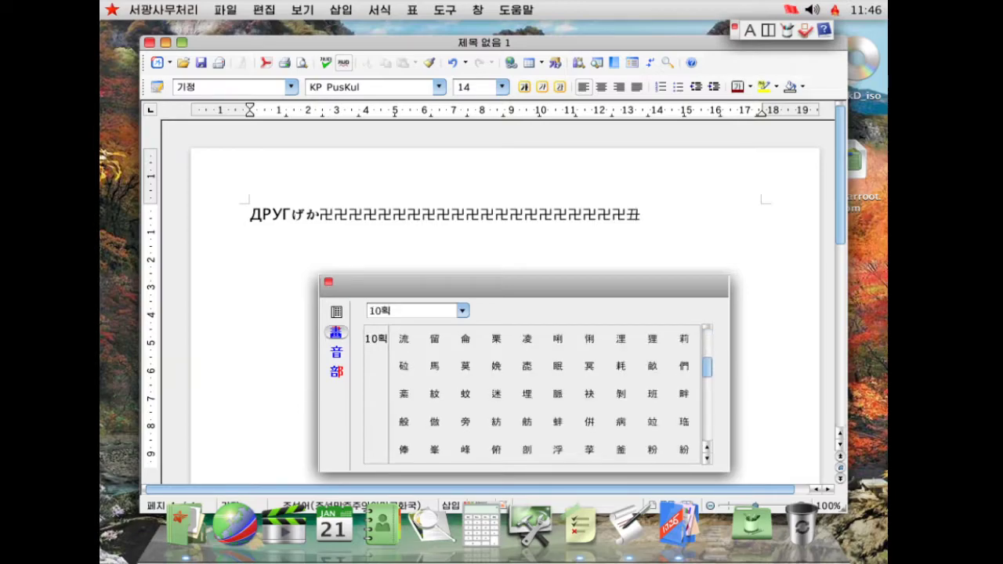
{"action": "left_click", "coordinate": [709, 397]}
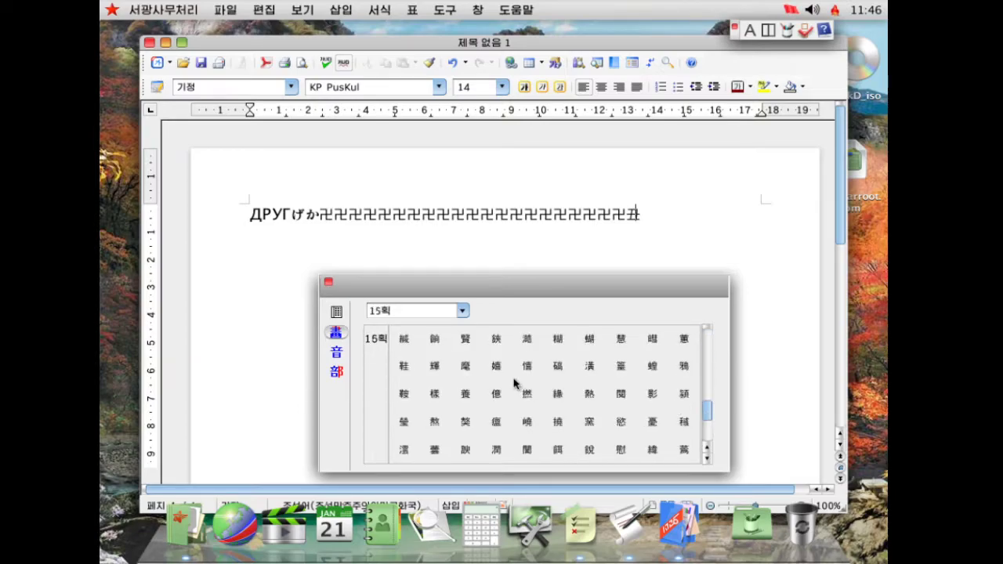
{"action": "left_click", "coordinate": [328, 282]}
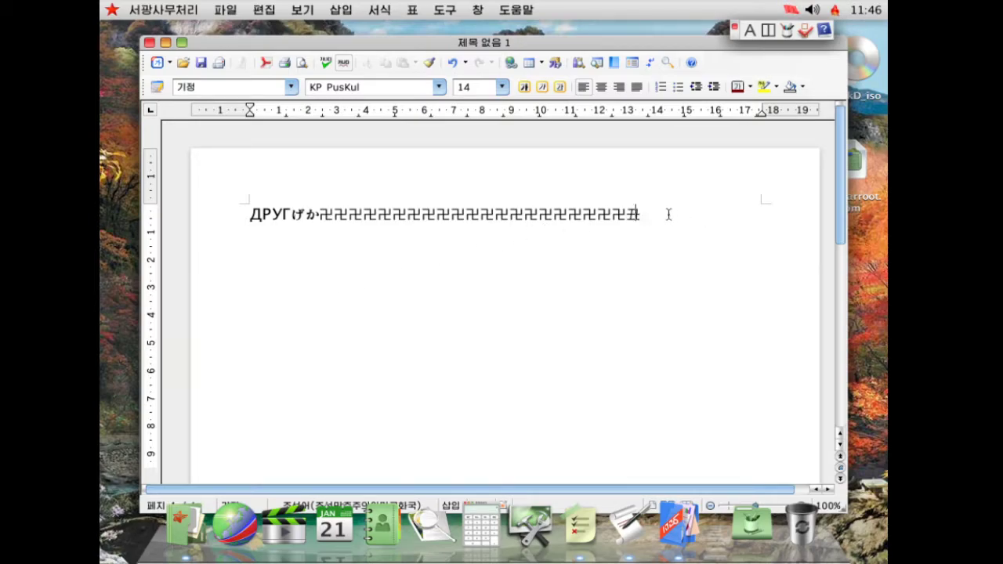
- Select and delete the whole line of Cyrillic, hiragana and hanja characters from the document
{"action": "key", "text": "shift+Left"}
{"action": "key", "text": "shift+Left"}
{"action": "key", "text": "shift+Left"}
{"action": "key", "text": "shift+Left"}
{"action": "key", "text": "shift+Left"}
{"action": "key", "text": "shift+Left"}
{"action": "key", "text": "shift+Left"}
{"action": "key", "text": "shift+Left"}
{"action": "key", "text": "shift+Left"}
{"action": "key", "text": "shift+Left"}
{"action": "key", "text": "shift+Left"}
{"action": "key", "text": "shift+Left"}
{"action": "key", "text": "shift+Left"}
{"action": "key", "text": "shift+Left"}
{"action": "key", "text": "shift+Left"}
{"action": "key", "text": "shift+Left"}
{"action": "key", "text": "shift+Left"}
{"action": "key", "text": "shift+Left"}
{"action": "key", "text": "shift+Left"}
{"action": "key", "text": "shift+Left"}
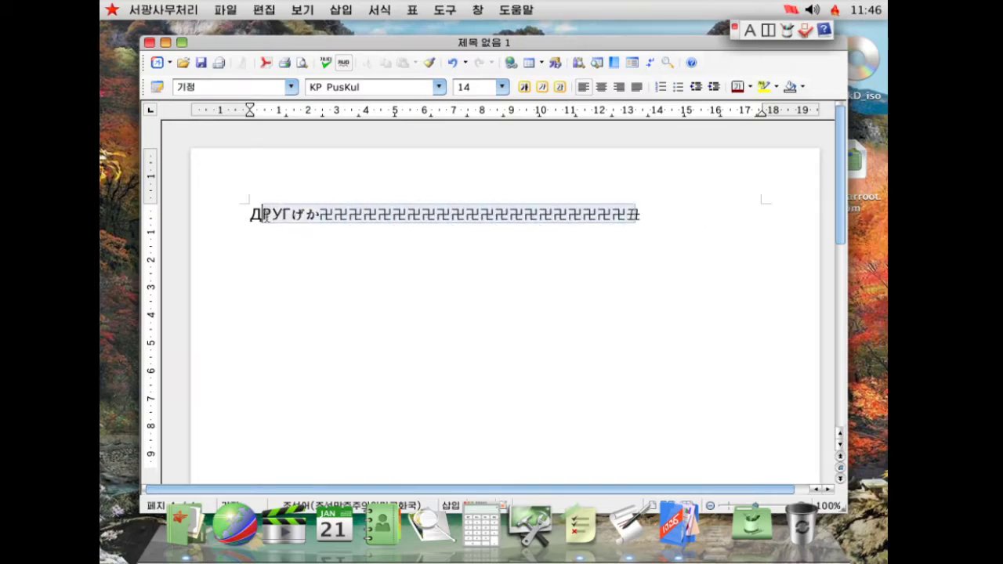
{"action": "key", "text": "BackSpace"}
{"action": "key", "text": "BackSpace"}
{"action": "key", "text": "BackSpace"}
{"action": "key", "text": "BackSpace"}
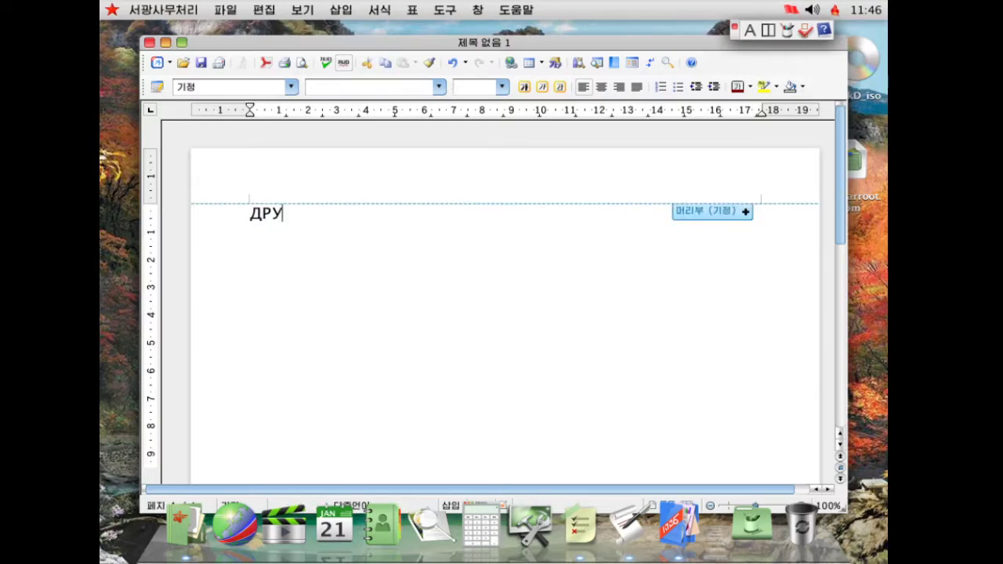
- Close the untitled word processor document without saving its changes
{"action": "left_click", "coordinate": [149, 41]}
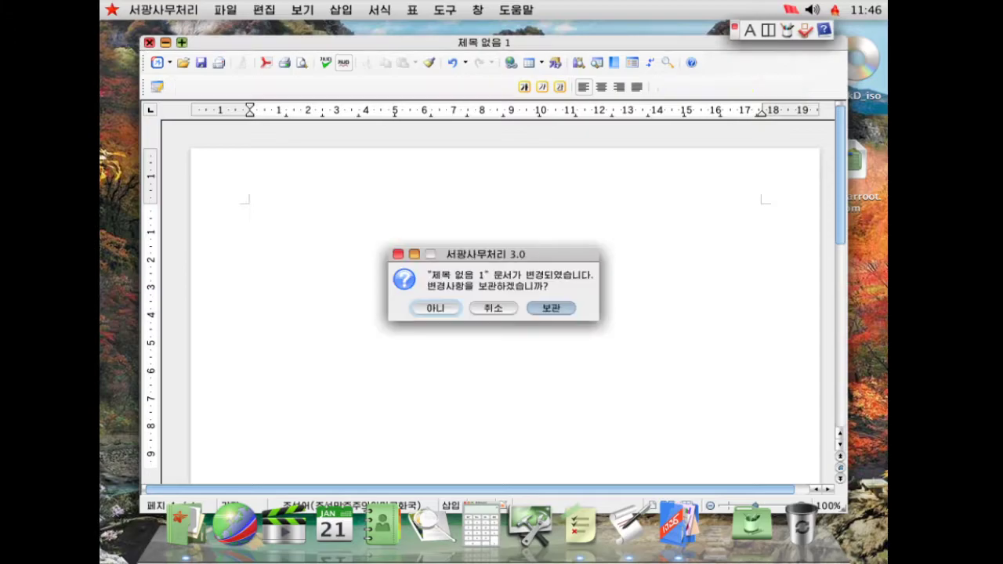
{"action": "left_click", "coordinate": [551, 309]}
{"action": "left_click", "coordinate": [335, 225]}
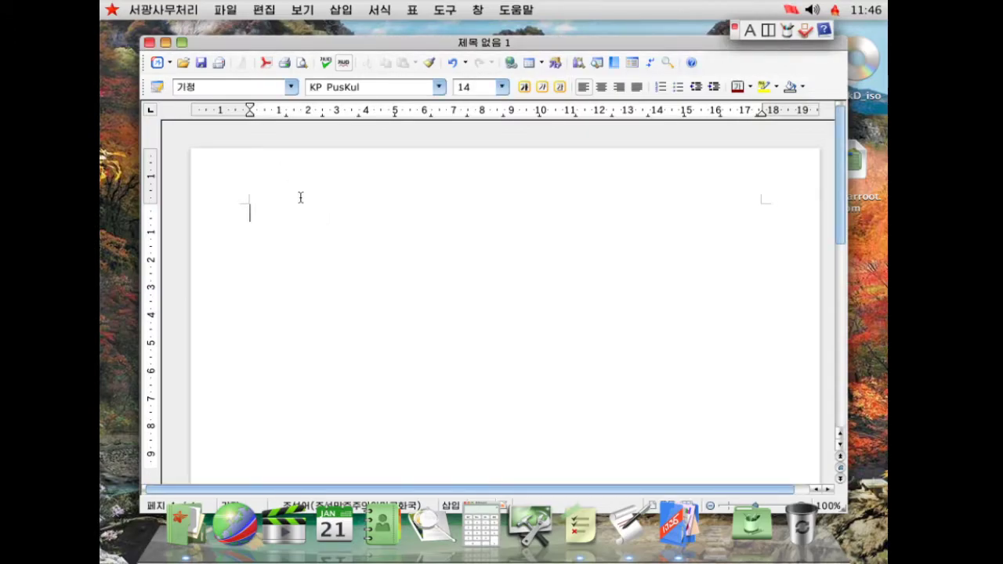
{"action": "left_click", "coordinate": [149, 42]}
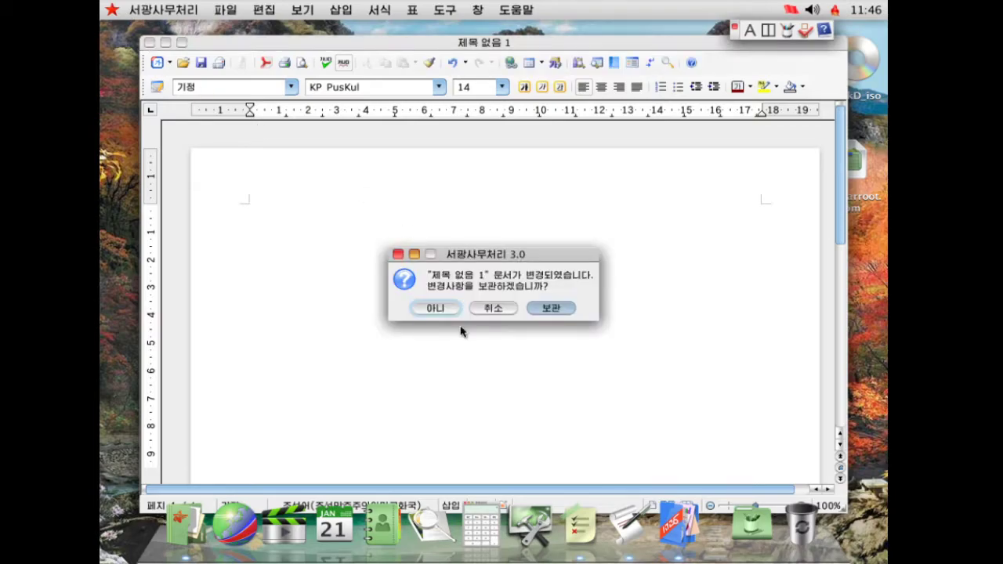
{"action": "left_click", "coordinate": [435, 308]}
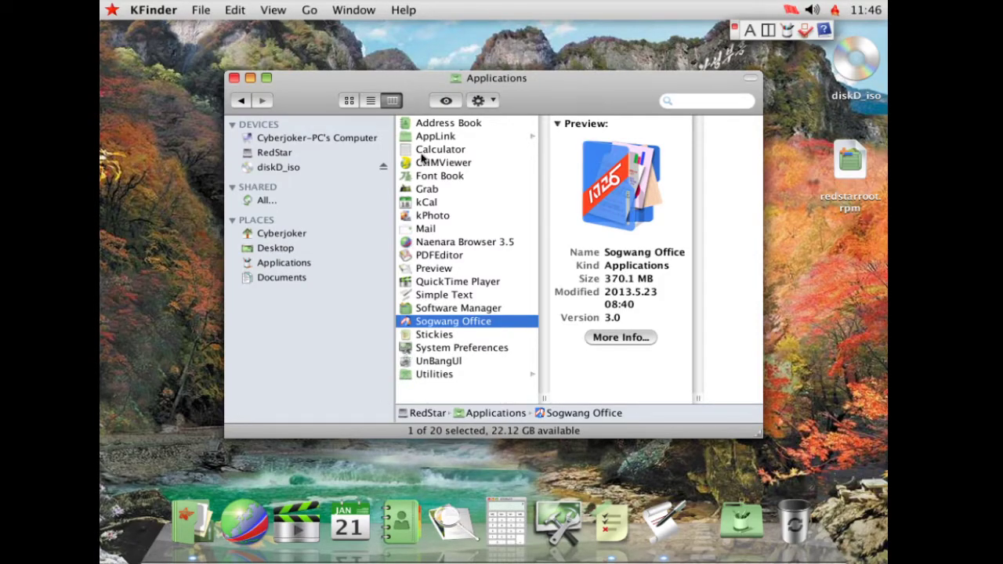
- Look through the Utilities folder, the details of Software Manager, Preview and PDFEditor, and the Utilities subfolder of AppLink
{"action": "left_click", "coordinate": [422, 374]}
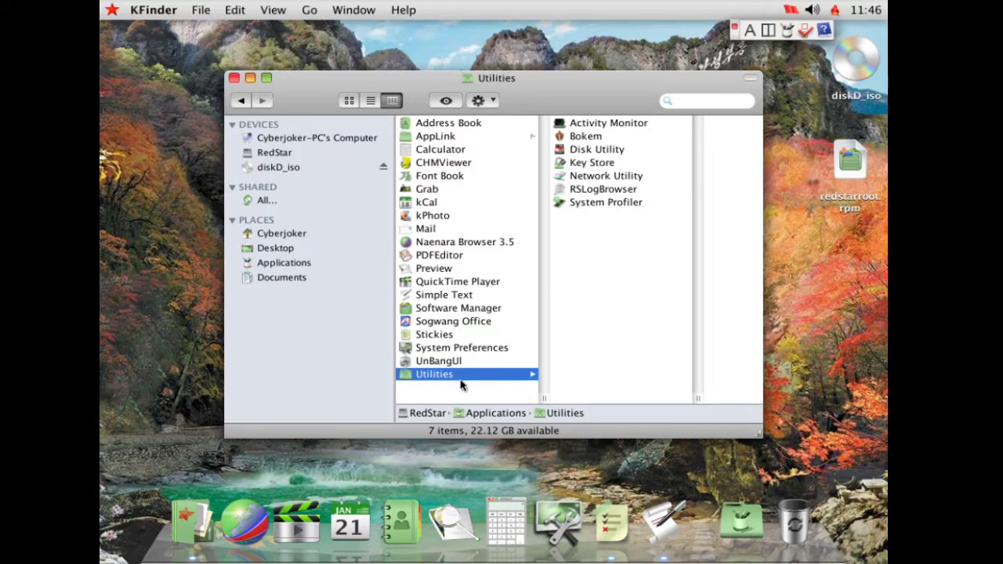
{"action": "left_click", "coordinate": [454, 309]}
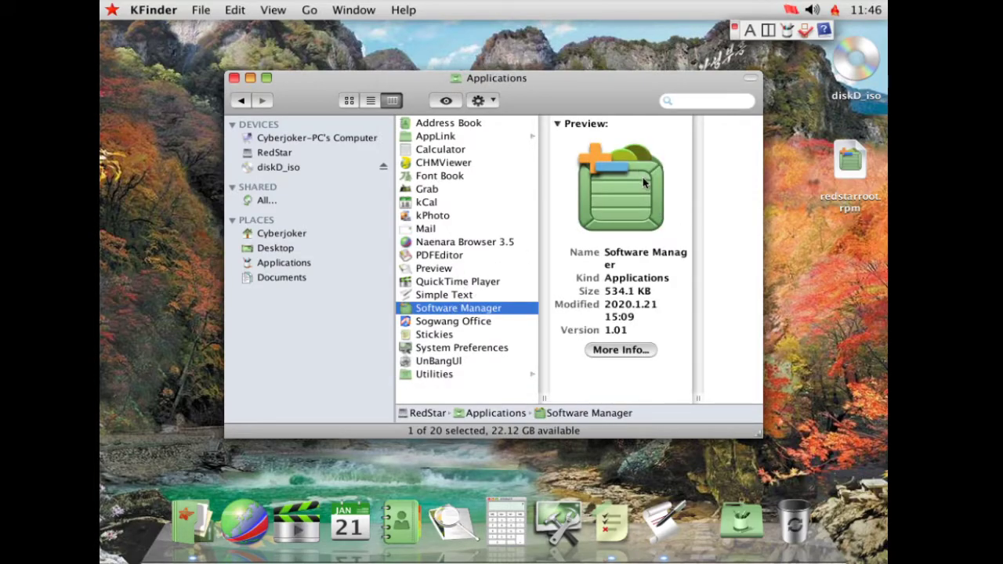
{"action": "left_click", "coordinate": [454, 268]}
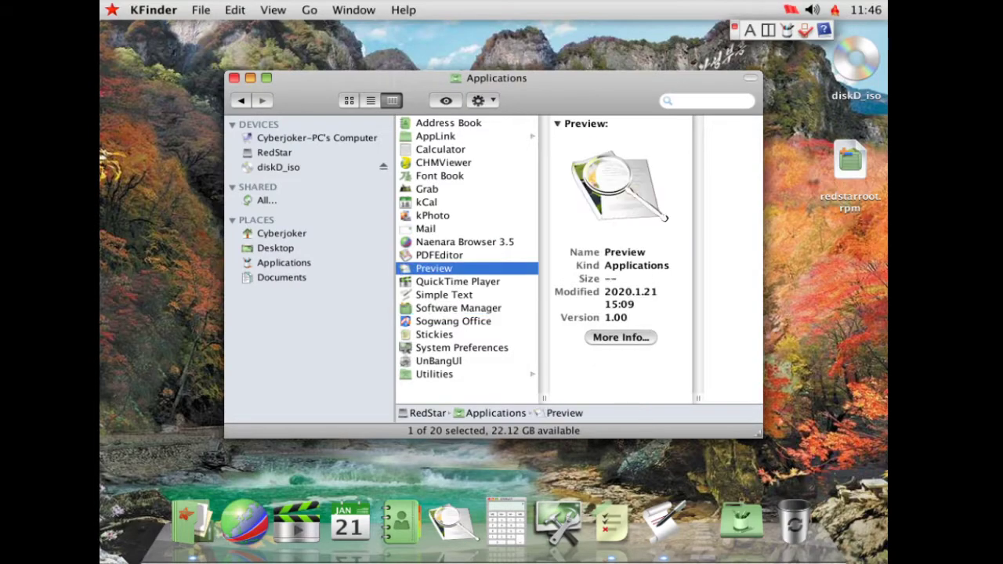
{"action": "left_click", "coordinate": [455, 257]}
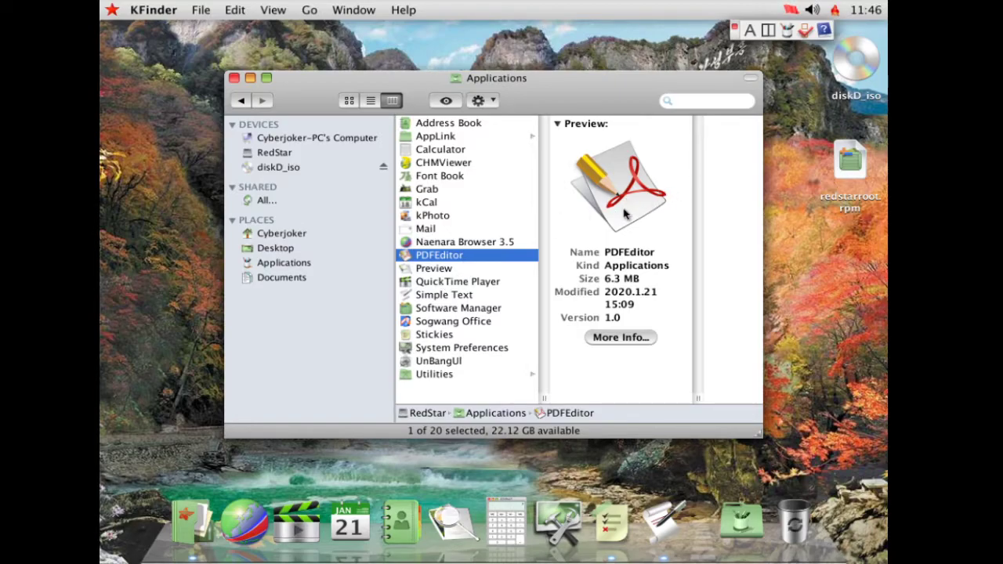
{"action": "left_click", "coordinate": [442, 137]}
{"action": "left_click", "coordinate": [578, 126]}
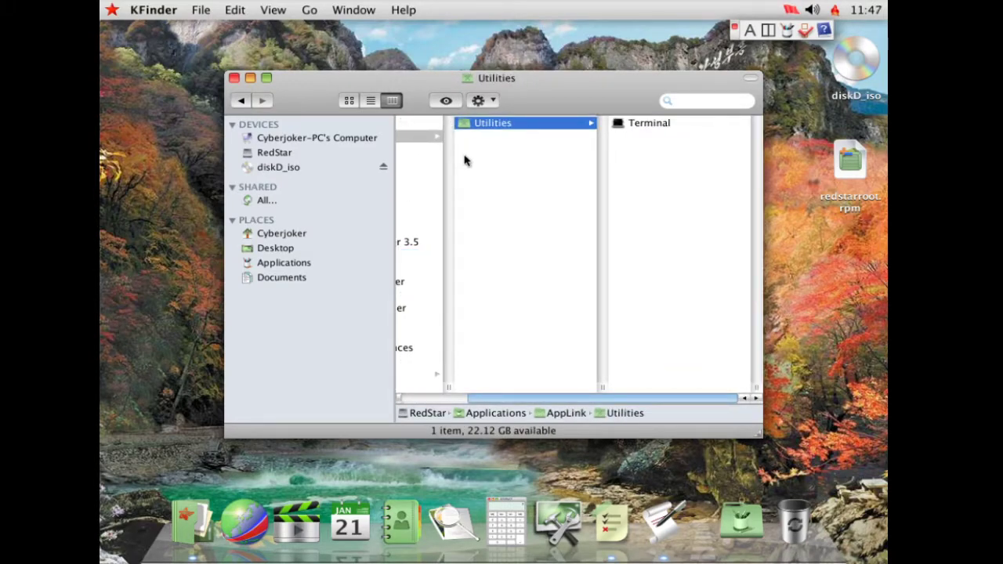
- View the details of Calculator, Address Book and CHMViewer in the Applications folder
{"action": "left_click_drag", "start_coordinate": [442, 160], "coordinate": [517, 174]}
{"action": "left_click", "coordinate": [441, 149]}
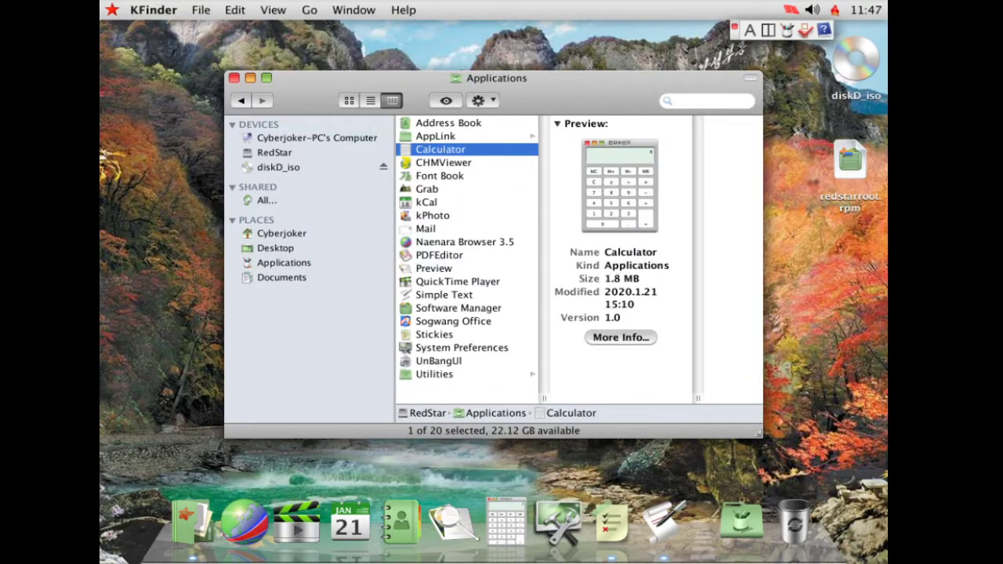
{"action": "left_click", "coordinate": [442, 138]}
{"action": "left_click", "coordinate": [453, 126]}
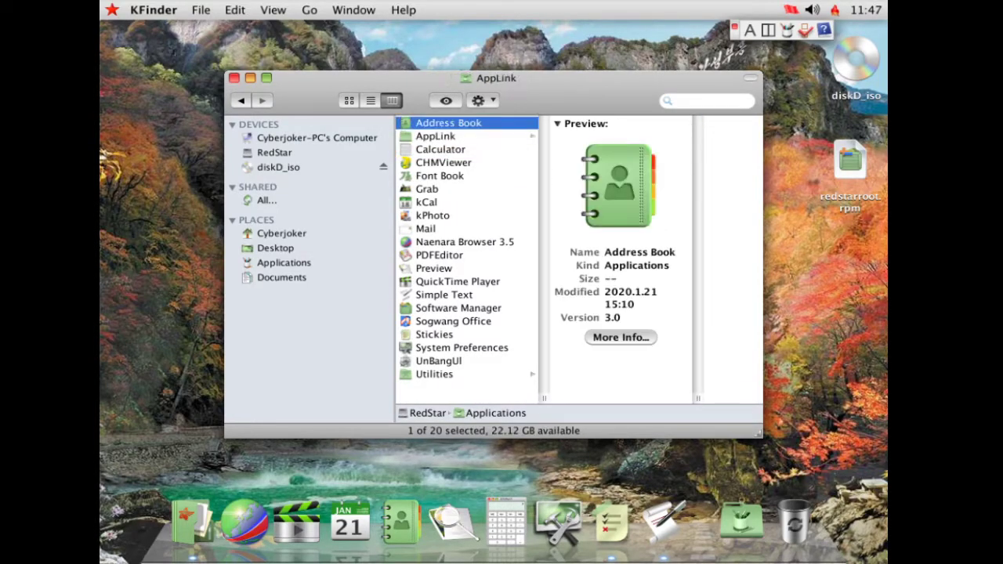
{"action": "left_click", "coordinate": [470, 153]}
{"action": "left_click", "coordinate": [444, 163]}
- Launch Grab from the Applications folder and switch back to the file manager window
{"action": "left_click", "coordinate": [441, 190]}
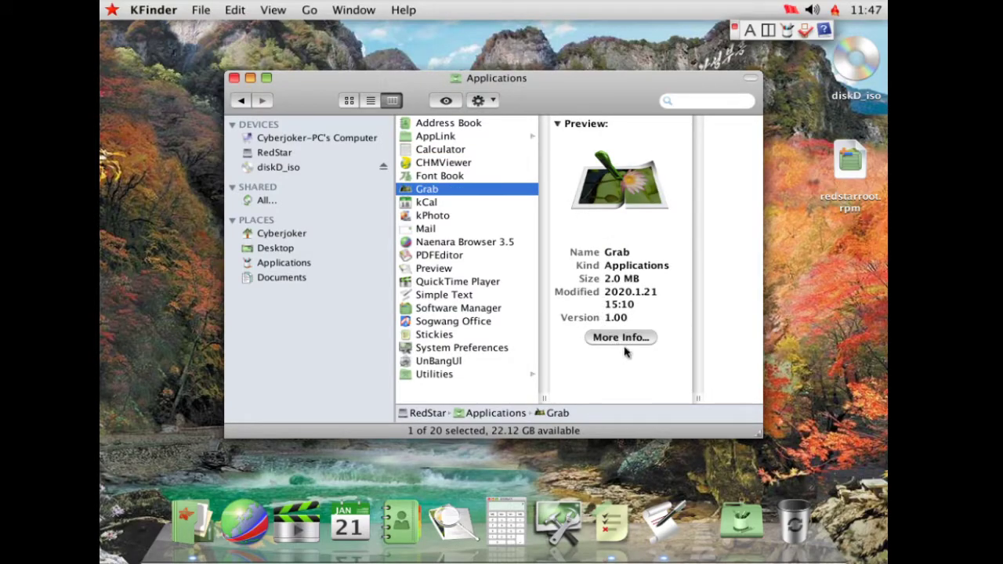
{"action": "double_click", "coordinate": [429, 191]}
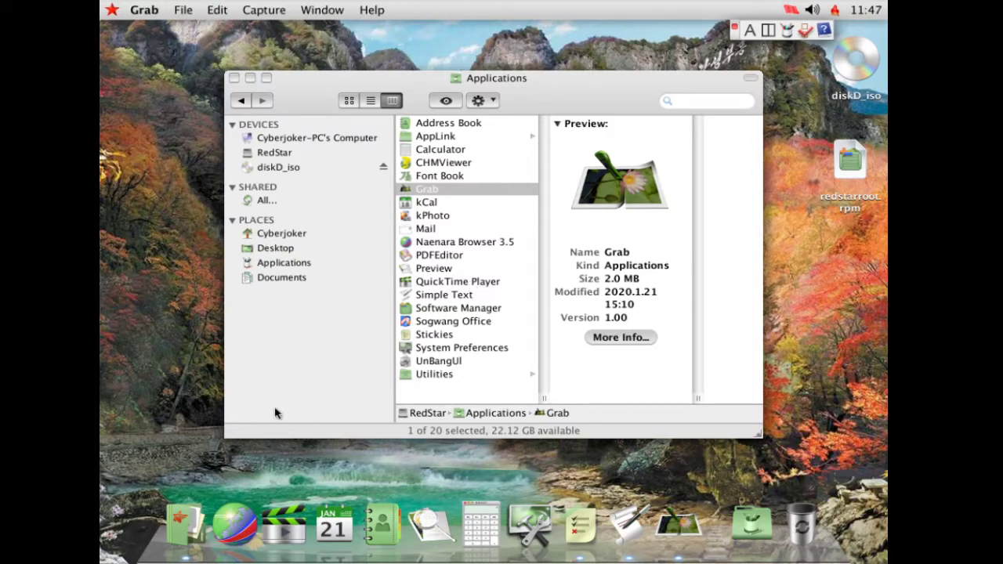
{"action": "left_click", "coordinate": [228, 378]}
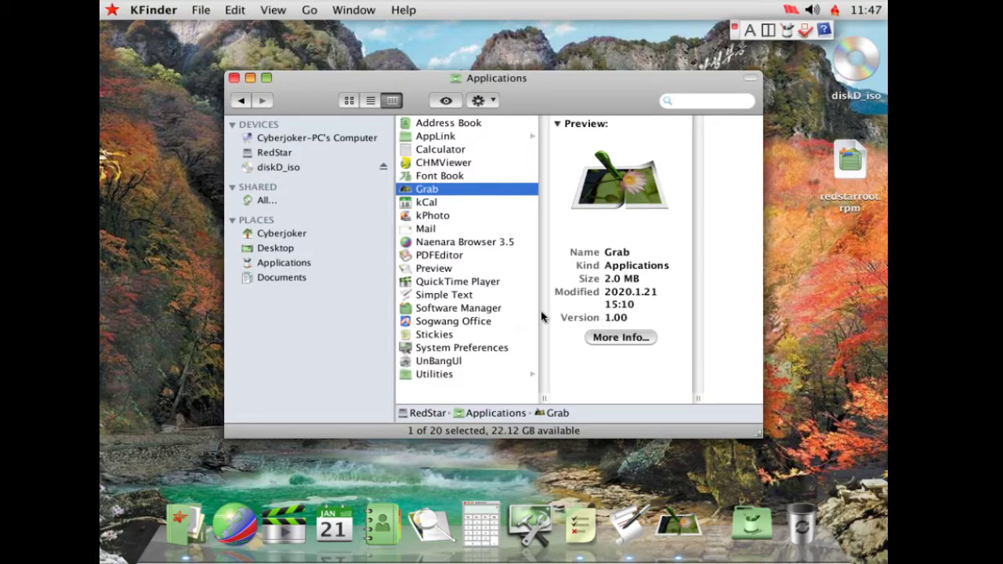
- View the details of Mail, PDFEditor, QuickTime Player, Software Manager and System Preferences in the Applications folder
{"action": "left_click", "coordinate": [429, 229]}
{"action": "left_click", "coordinate": [445, 255]}
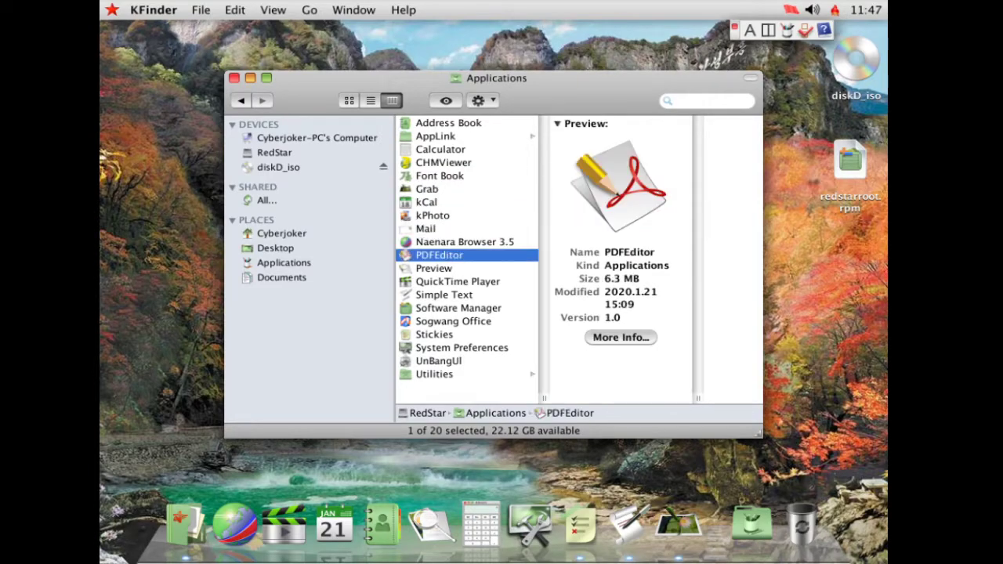
{"action": "left_click", "coordinate": [458, 283]}
{"action": "left_click", "coordinate": [468, 311]}
{"action": "left_click", "coordinate": [473, 348]}
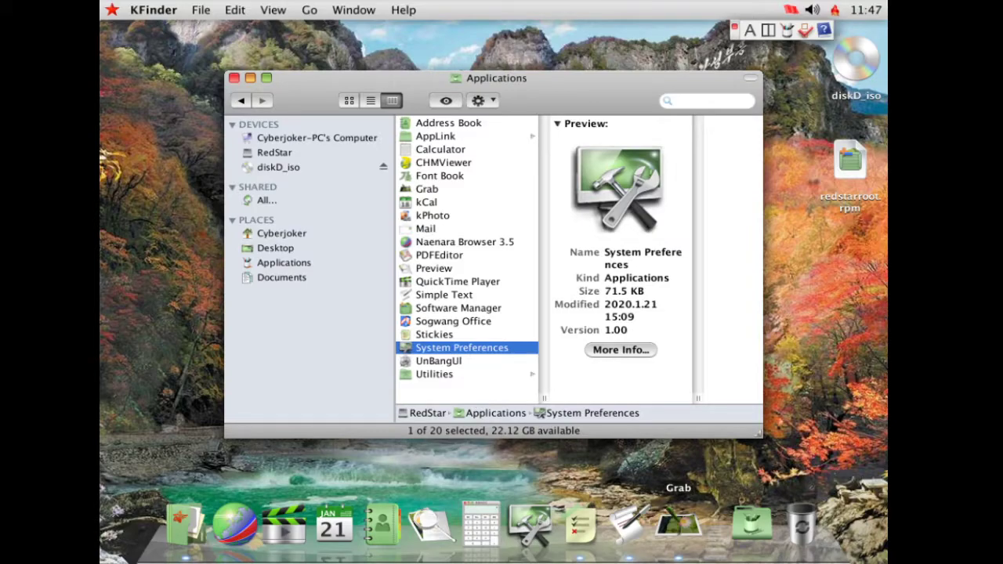
- Quit the running Grab, Simple Text and Stickies applications from the Dock
{"action": "left_click_drag", "start_coordinate": [679, 523], "coordinate": [781, 525]}
{"action": "right_click", "coordinate": [679, 524]}
{"action": "left_click", "coordinate": [683, 468]}
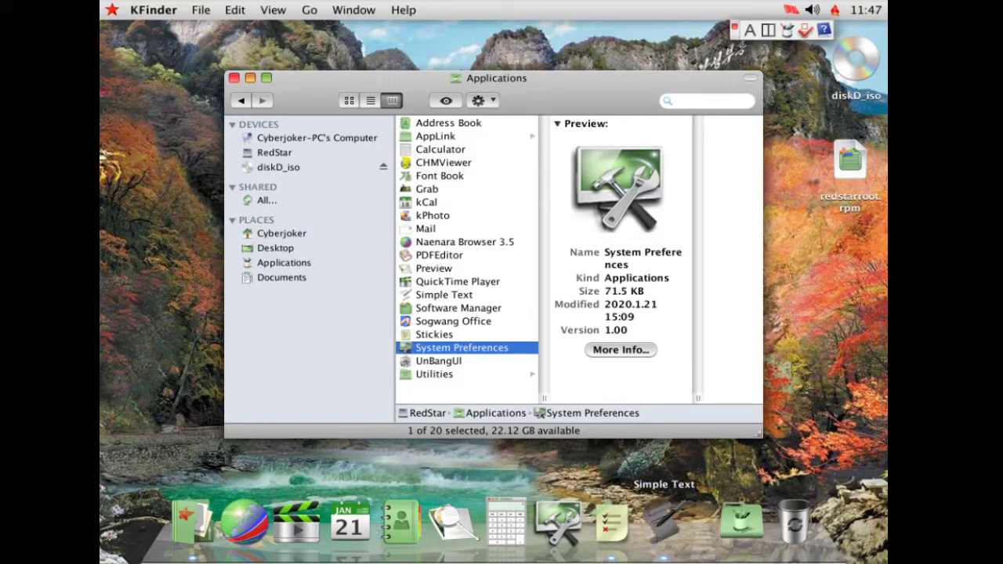
{"action": "right_click", "coordinate": [666, 519]}
{"action": "left_click", "coordinate": [657, 463]}
{"action": "right_click", "coordinate": [679, 521]}
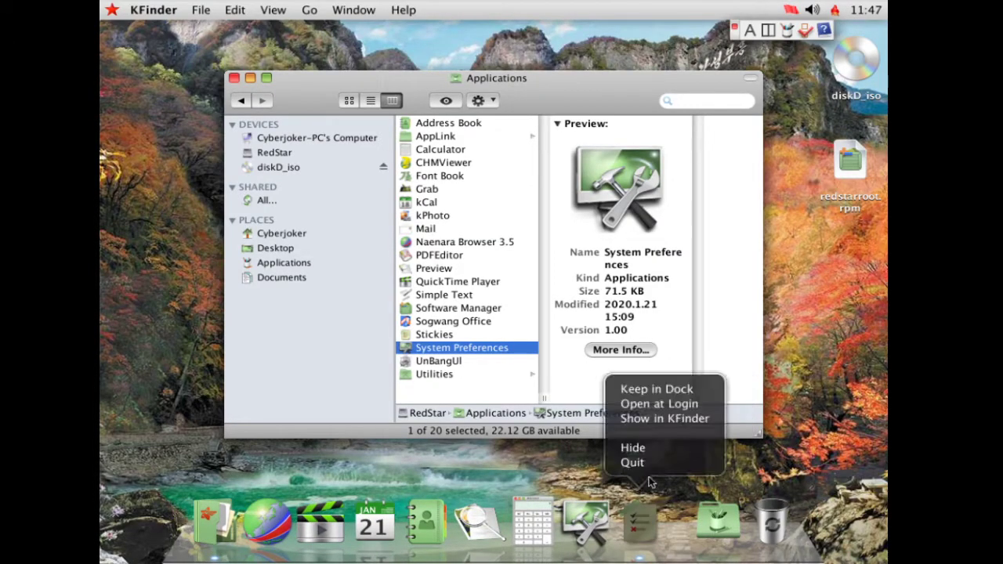
{"action": "left_click", "coordinate": [633, 466]}
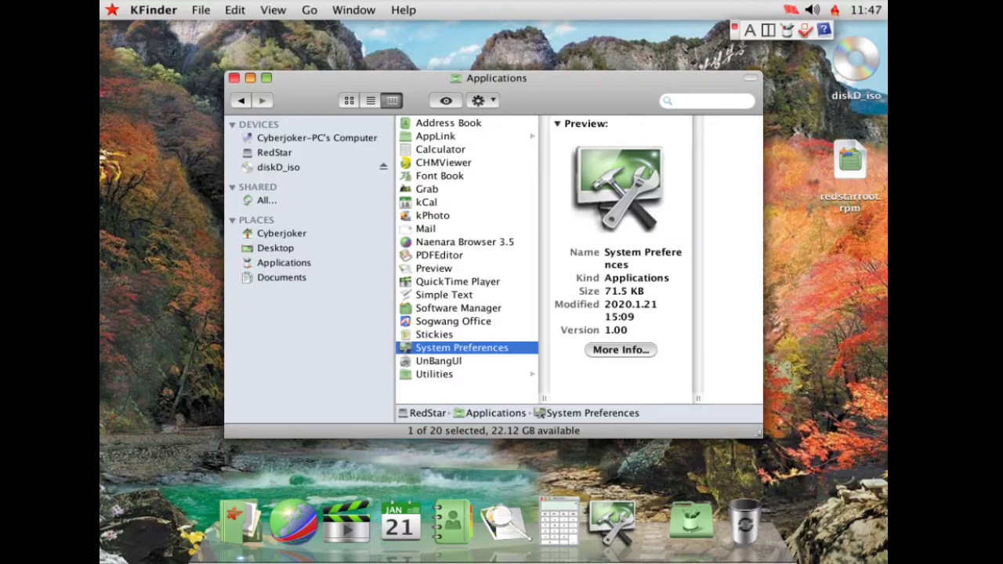
- Reorder the Places list so Desktop sits above the home folder, and show the home folder's contents
{"action": "left_click", "coordinate": [281, 232]}
{"action": "left_click", "coordinate": [276, 248]}
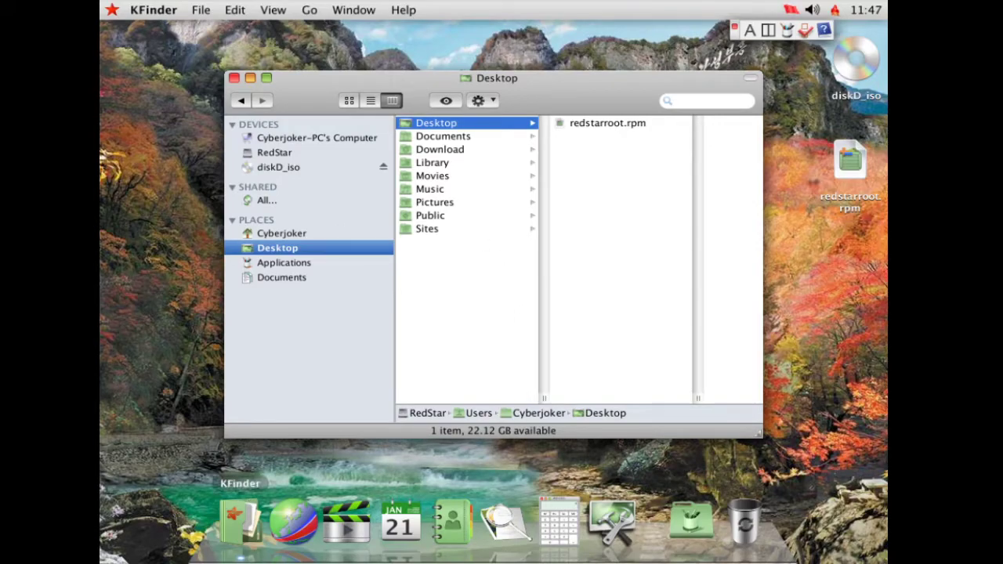
{"action": "left_click_drag", "start_coordinate": [365, 234], "coordinate": [364, 248]}
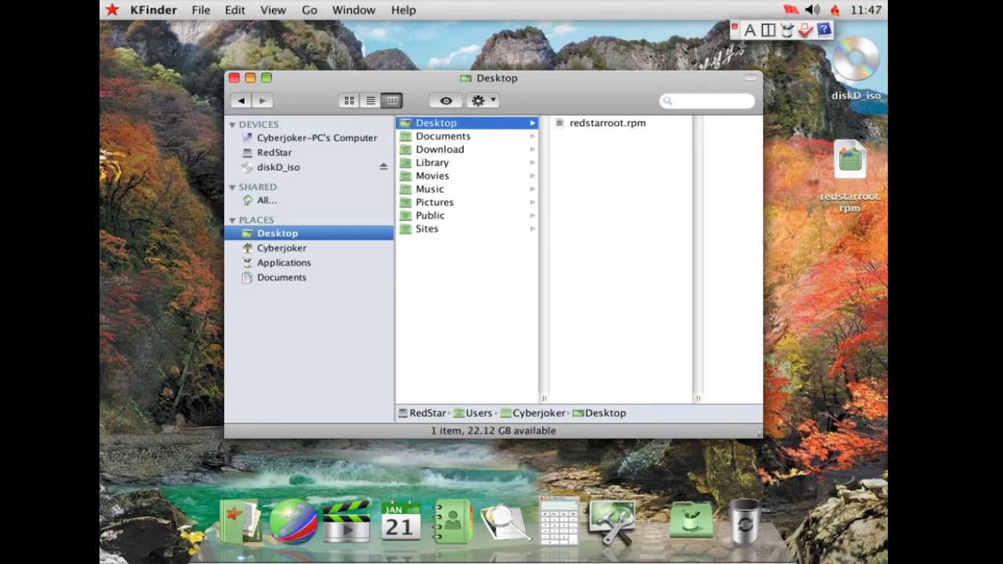
{"action": "left_click", "coordinate": [304, 250]}
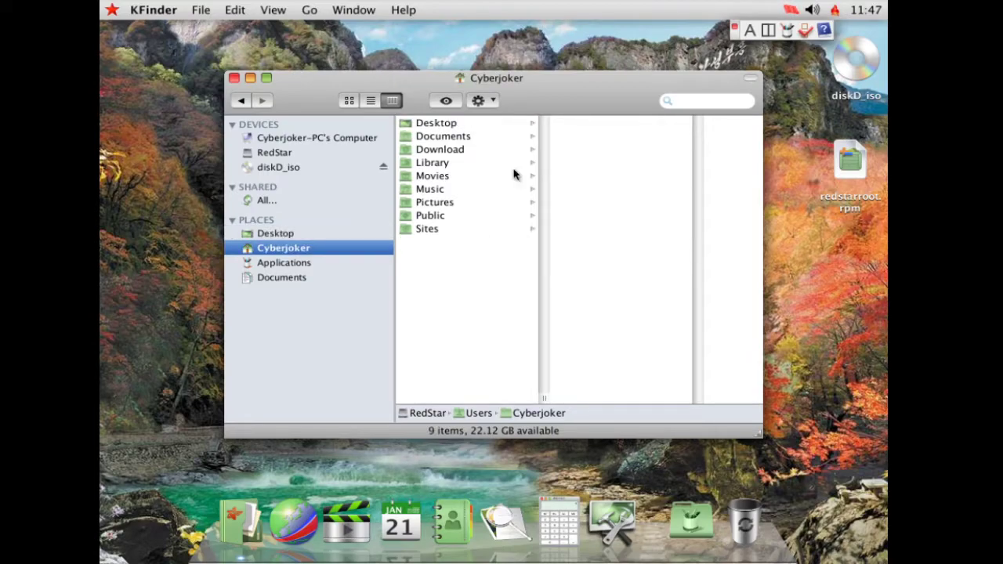
{"action": "left_click", "coordinate": [293, 522]}
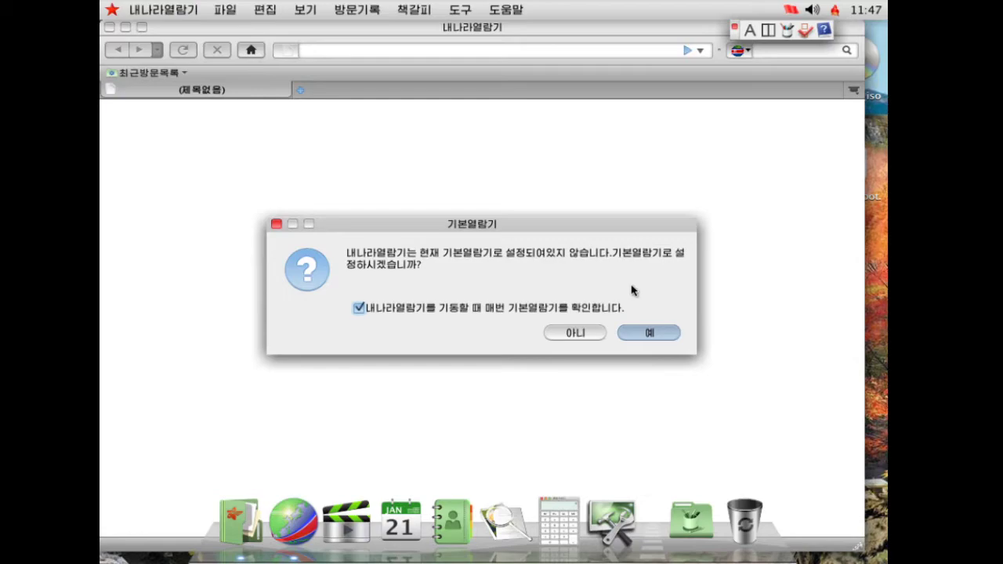
{"action": "left_click", "coordinate": [649, 334]}
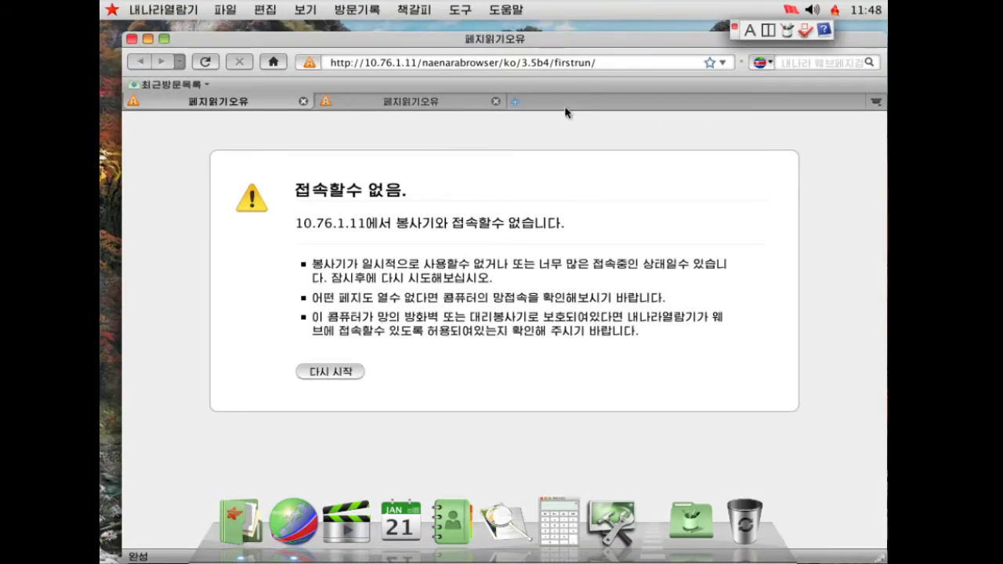
{"action": "left_click", "coordinate": [303, 102]}
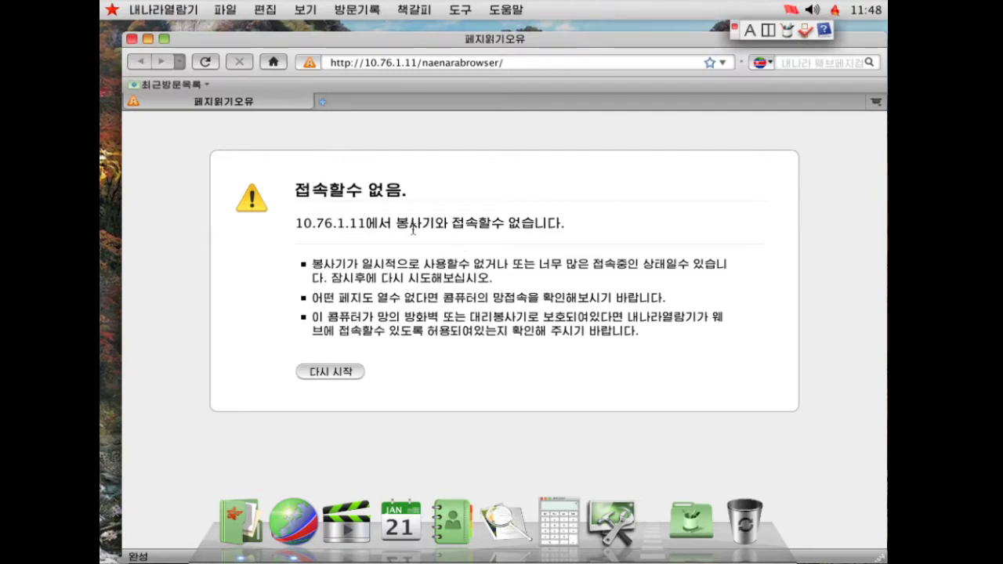
{"action": "left_click", "coordinate": [330, 372]}
- Try to load google.com in a new browser tab
{"action": "left_click", "coordinate": [322, 101]}
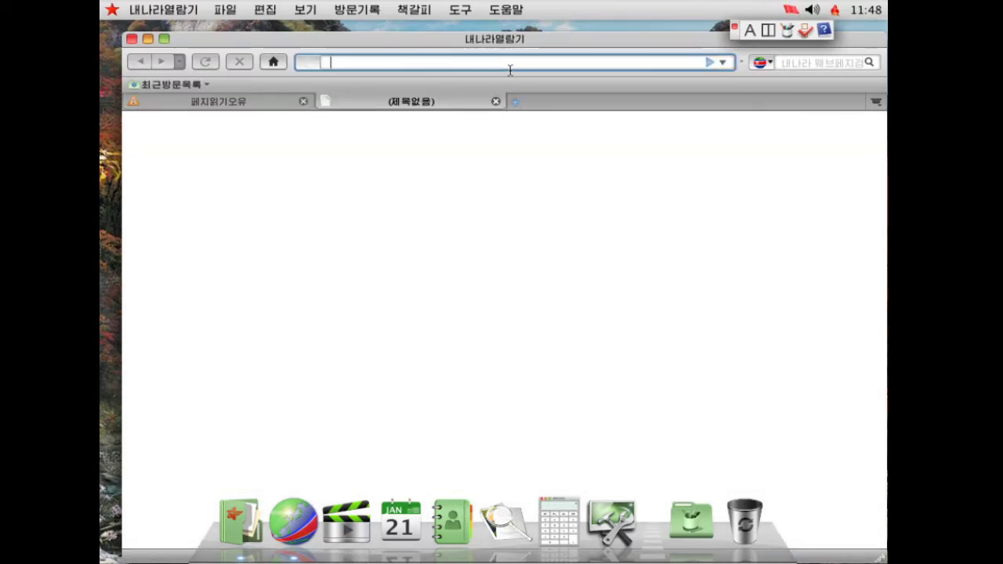
{"action": "type", "text": "googlre"}
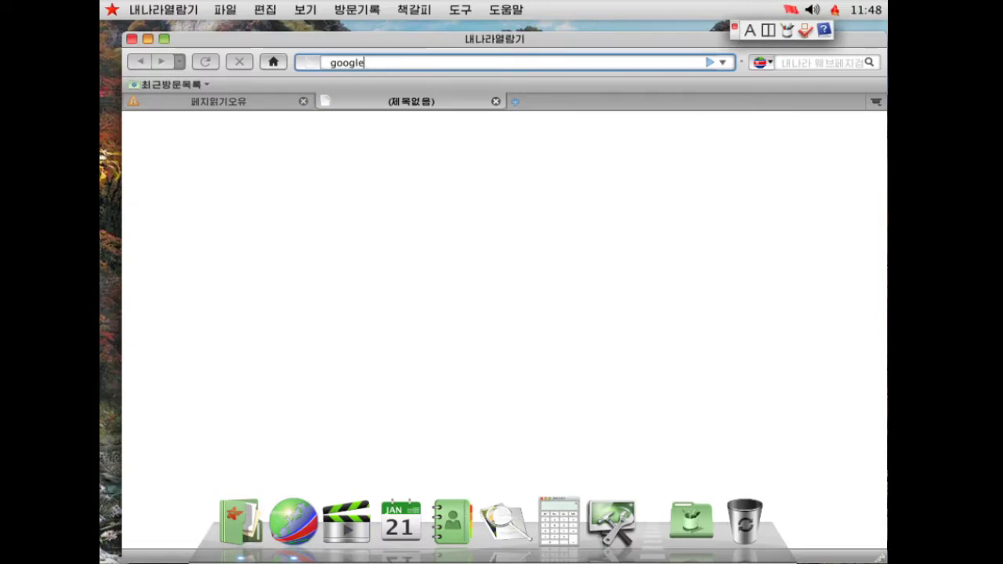
{"action": "type", "text": "e.com"}
{"action": "key", "text": "Return"}
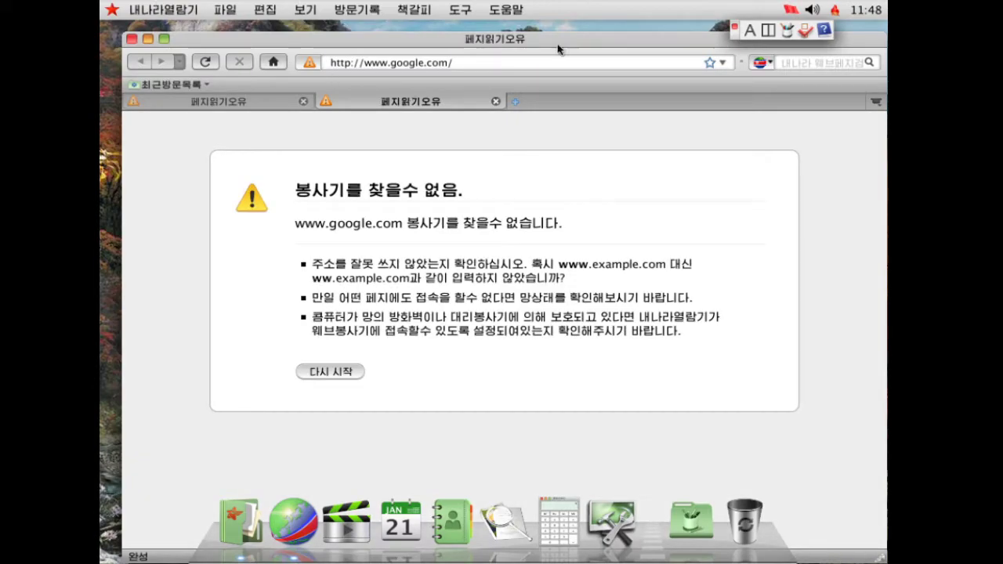
- Close the Naenara browser window together with its open tabs
{"action": "left_click", "coordinate": [132, 38]}
{"action": "left_click", "coordinate": [389, 320]}
{"action": "left_click", "coordinate": [407, 344]}
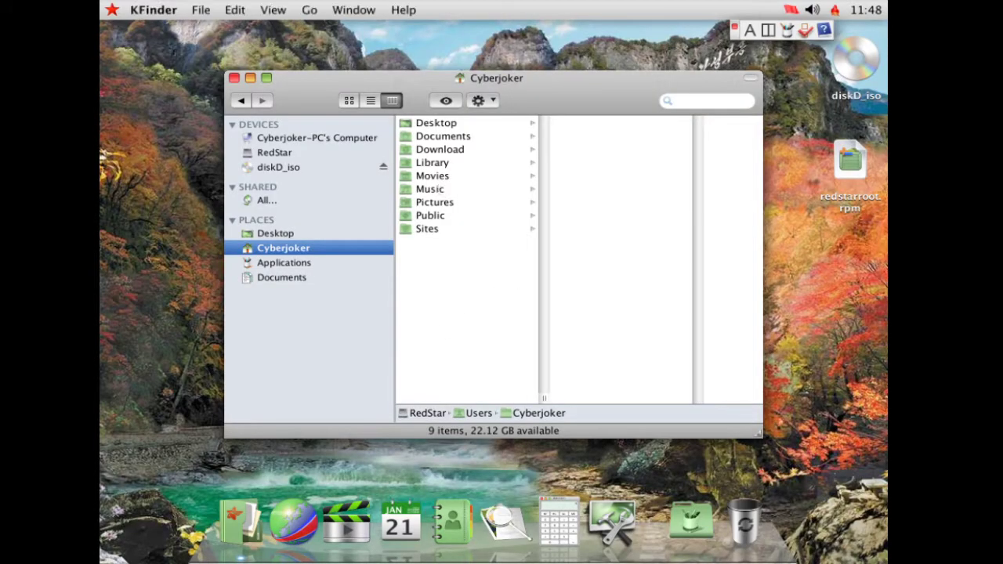
- Look through the home folder's subfolders, including Movies, Pictures, Library and Desktop, and return to the Applications folder
{"action": "left_click", "coordinate": [441, 179]}
{"action": "left_click", "coordinate": [443, 206]}
{"action": "left_click", "coordinate": [440, 219]}
{"action": "key", "text": "Down"}
{"action": "key", "text": "Up"}
{"action": "key", "text": "Up"}
{"action": "key", "text": "Up"}
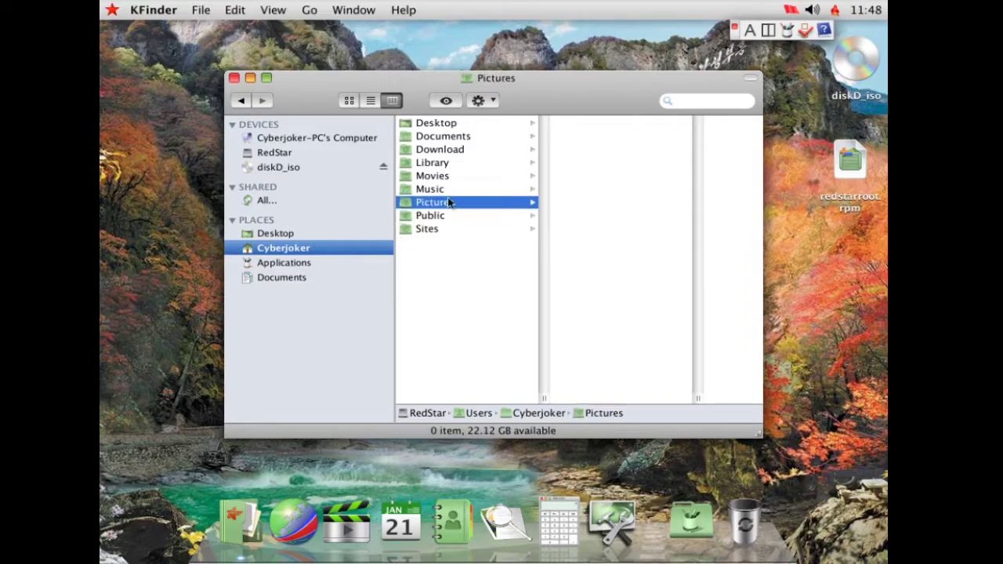
{"action": "key", "text": "Up"}
{"action": "key", "text": "Up"}
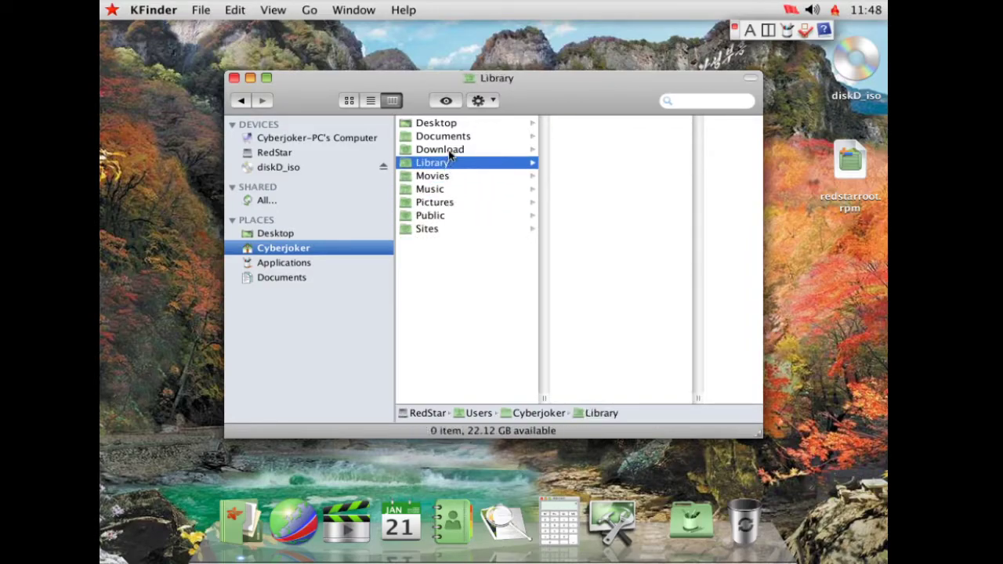
{"action": "left_click", "coordinate": [451, 152]}
{"action": "key", "text": "Up"}
{"action": "key", "text": "Up"}
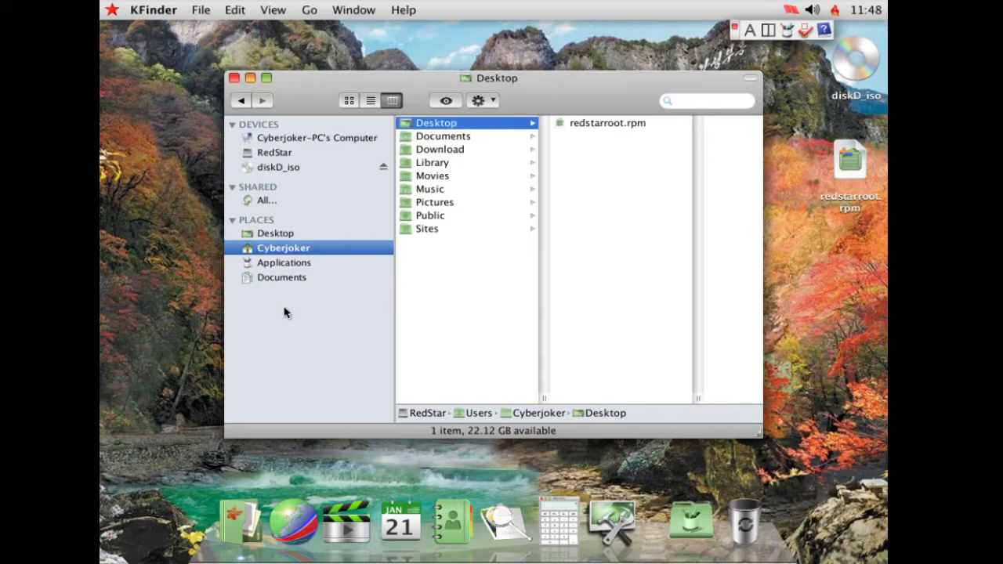
{"action": "left_click", "coordinate": [283, 262]}
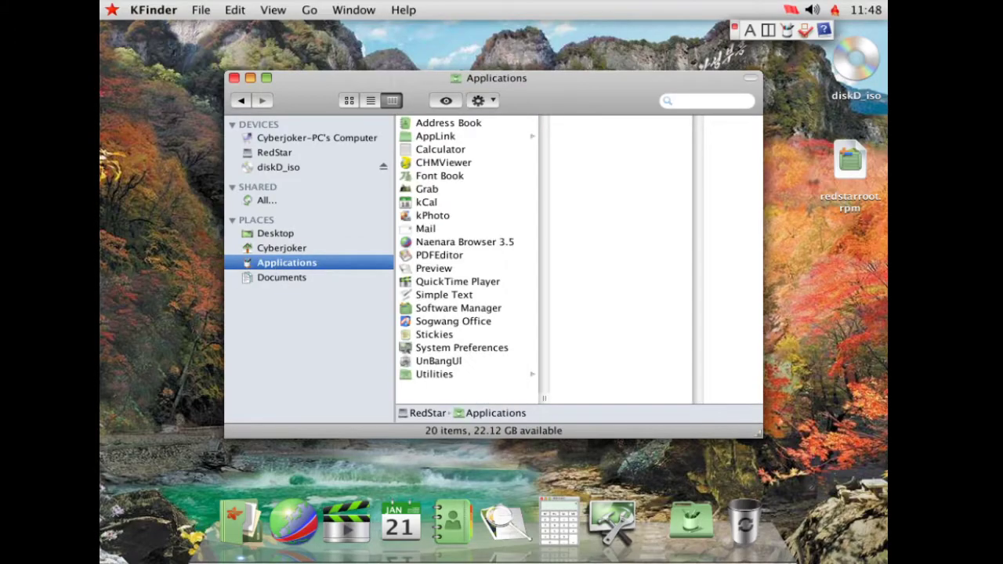
- Open Network Utility from the Utilities folder and view the interface information for Ethernet(en0)
{"action": "left_click", "coordinate": [416, 375]}
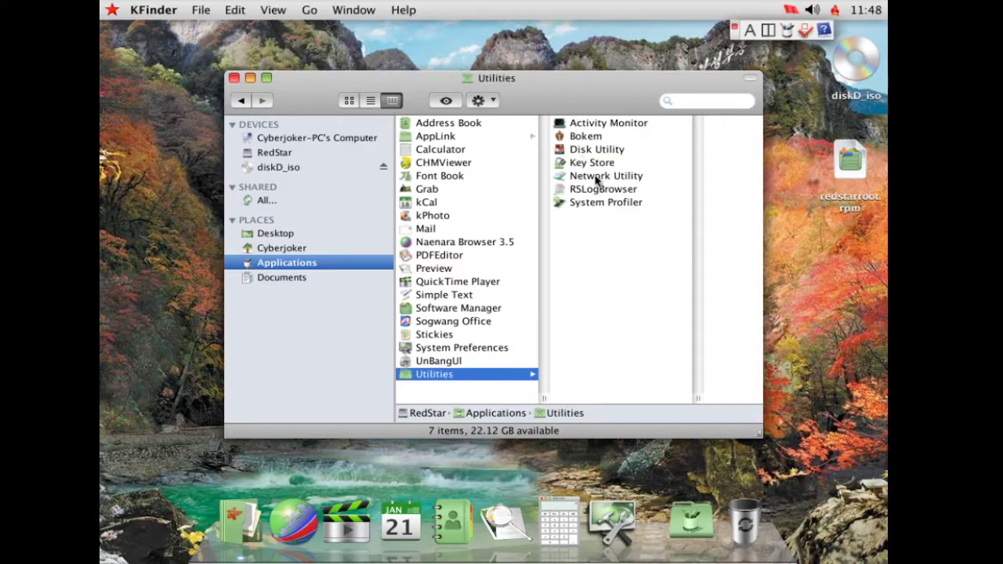
{"action": "left_click", "coordinate": [596, 177]}
{"action": "double_click", "coordinate": [539, 177]}
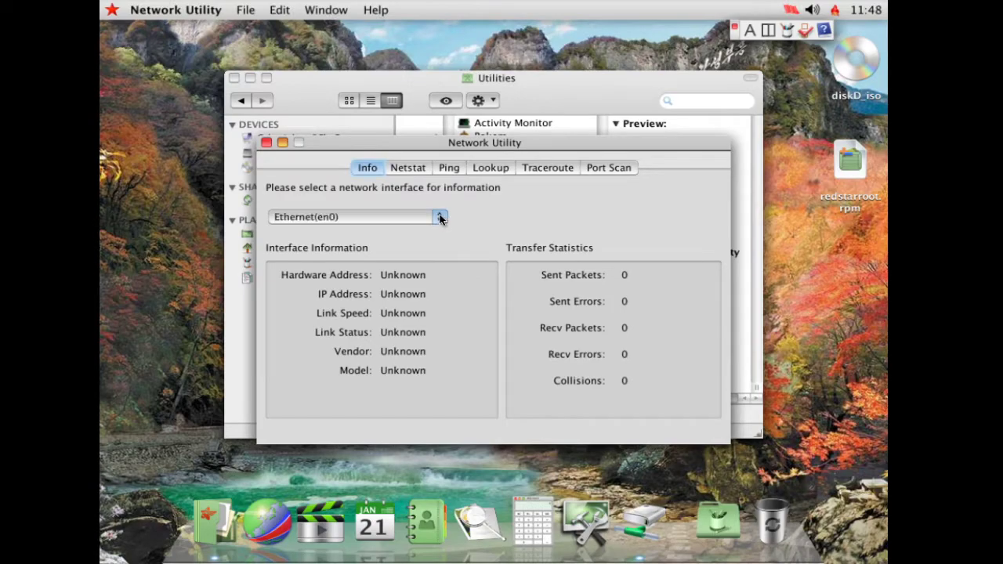
{"action": "left_click", "coordinate": [415, 220]}
{"action": "left_click", "coordinate": [416, 216]}
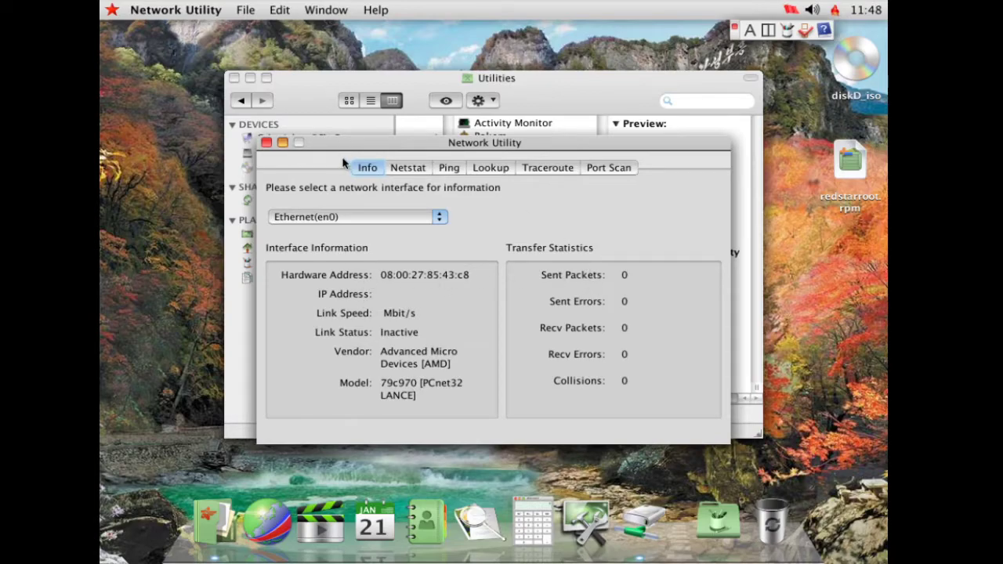
- Look through the Netstat, Ping, Lookup, Traceroute and Port Scan tools, try a port scan without an address, and close Network Utility
{"action": "left_click", "coordinate": [408, 169]}
{"action": "left_click", "coordinate": [451, 169]}
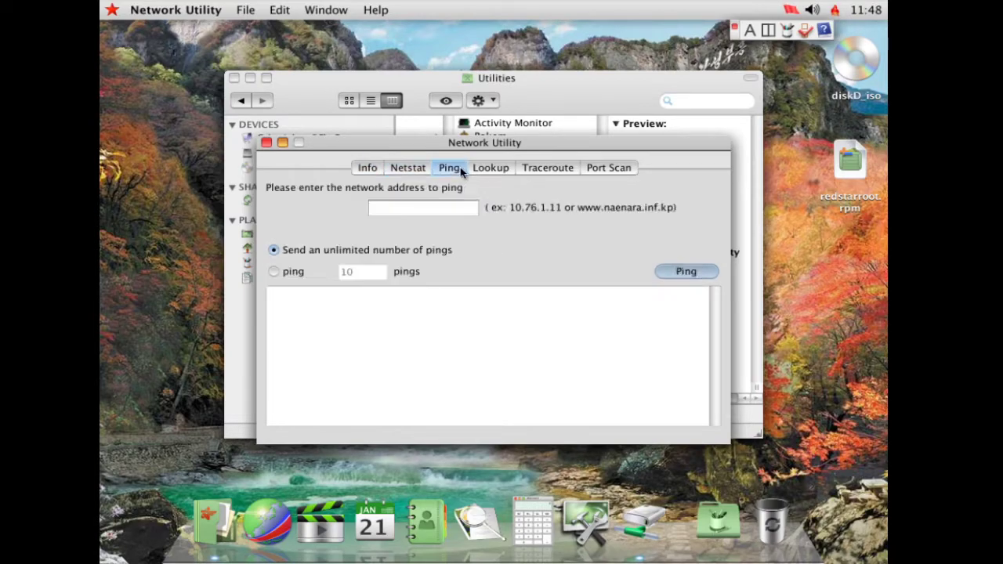
{"action": "left_click", "coordinate": [465, 210]}
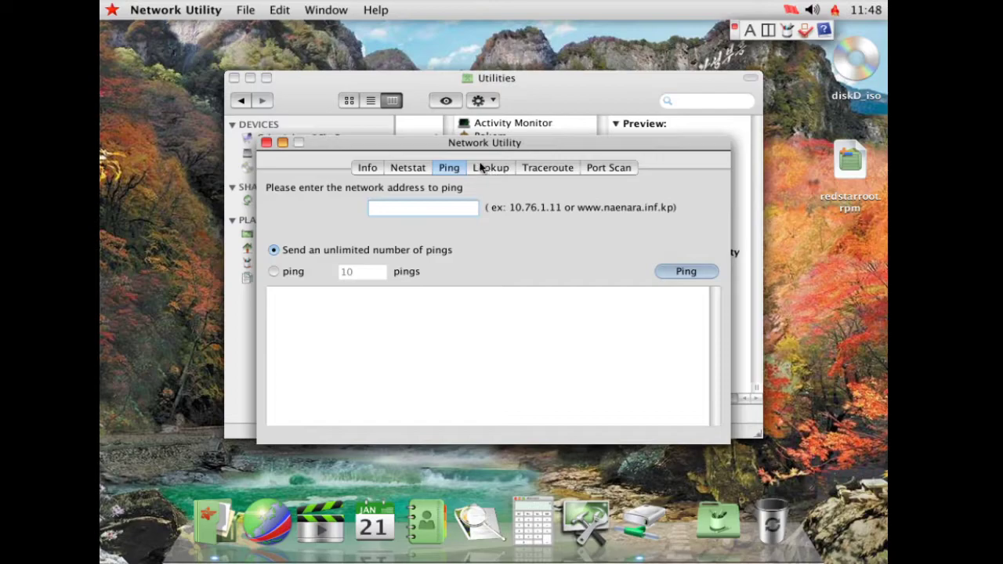
{"action": "left_click", "coordinate": [486, 169]}
{"action": "left_click", "coordinate": [548, 168]}
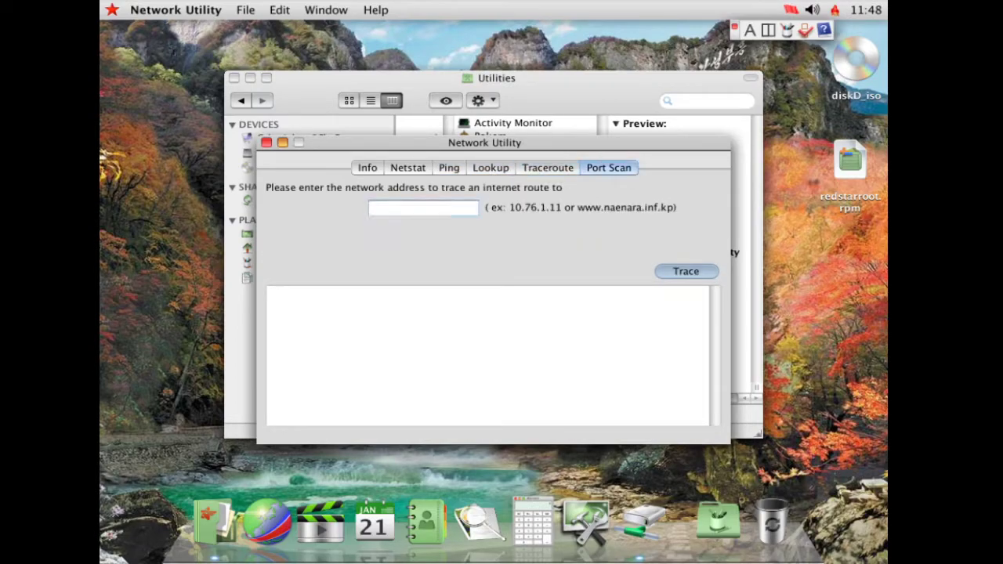
{"action": "left_click", "coordinate": [615, 170]}
{"action": "left_click", "coordinate": [686, 271]}
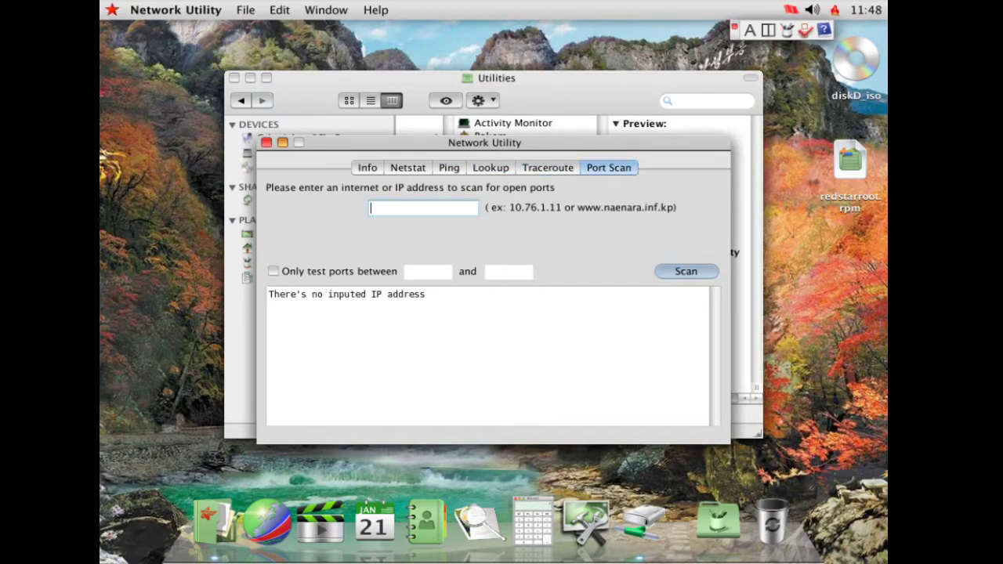
{"action": "left_click", "coordinate": [266, 143]}
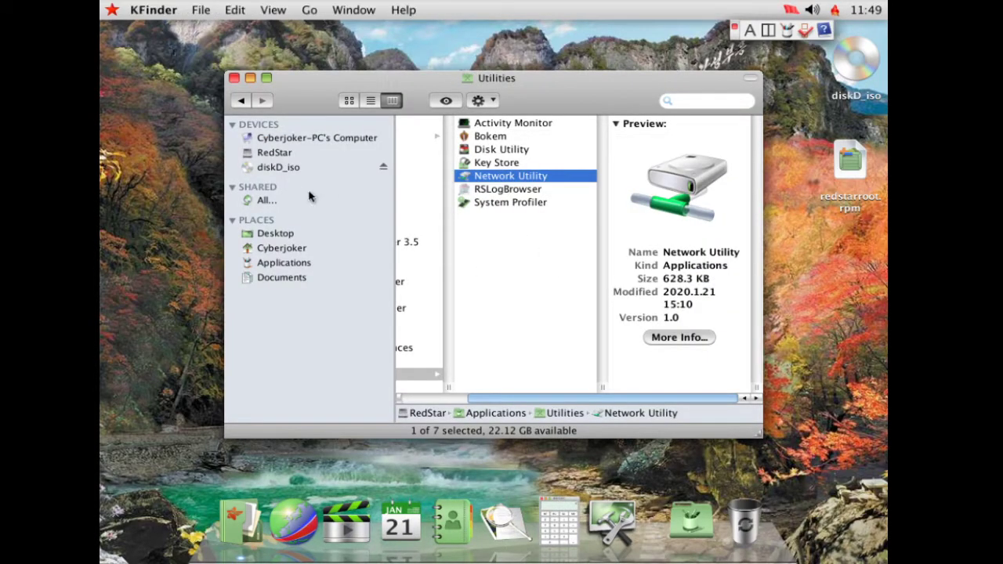
- Browse the previews of applications such as kCal, Grab and Simple Text in the Applications folder, and close the file manager window
{"action": "left_click", "coordinate": [504, 313]}
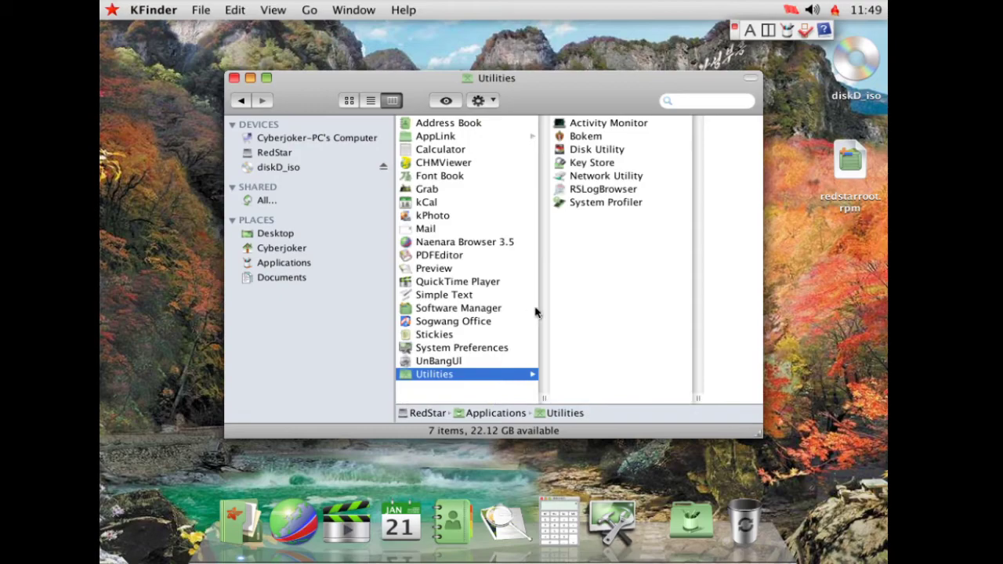
{"action": "left_click", "coordinate": [458, 163]}
{"action": "left_click", "coordinate": [458, 176]}
{"action": "left_click", "coordinate": [457, 202]}
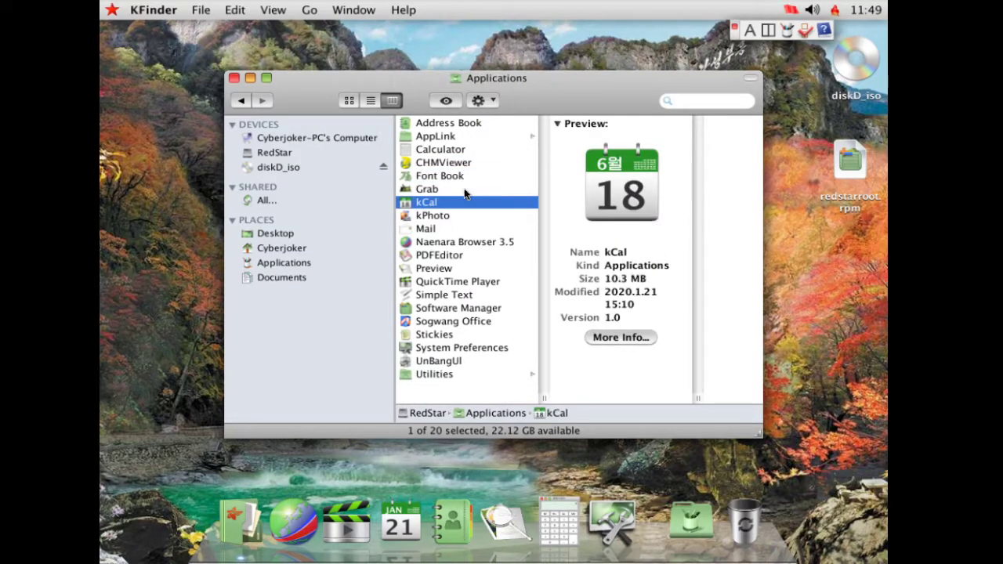
{"action": "key", "text": "c"}
{"action": "key", "text": "g"}
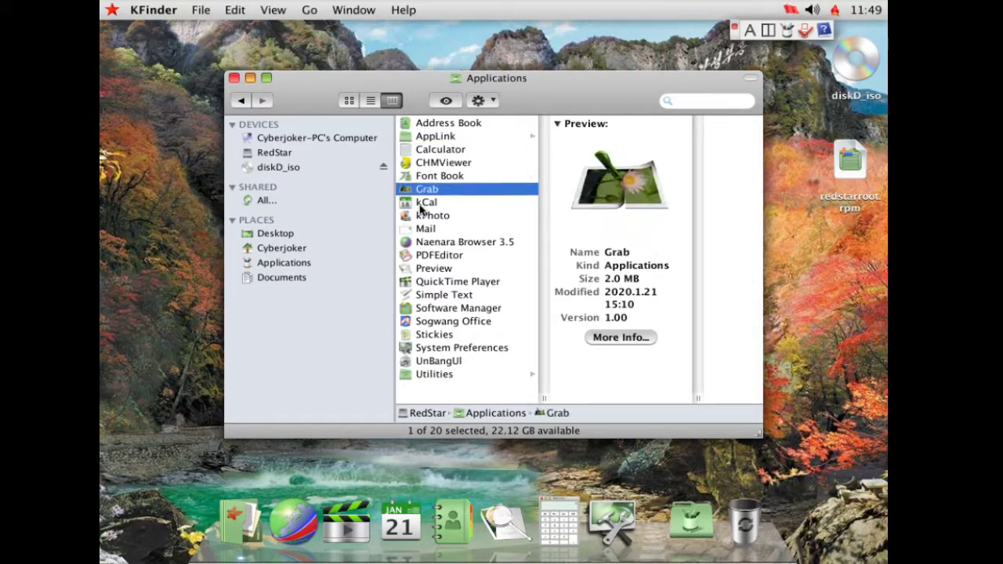
{"action": "key", "text": "k"}
{"action": "key", "text": "p"}
{"action": "key", "text": "s"}
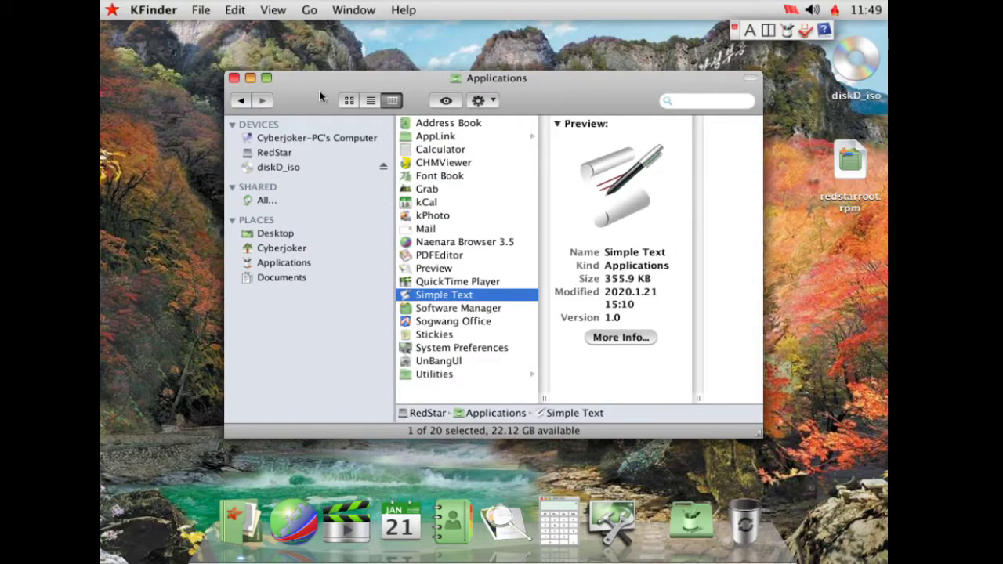
{"action": "left_click", "coordinate": [234, 78]}
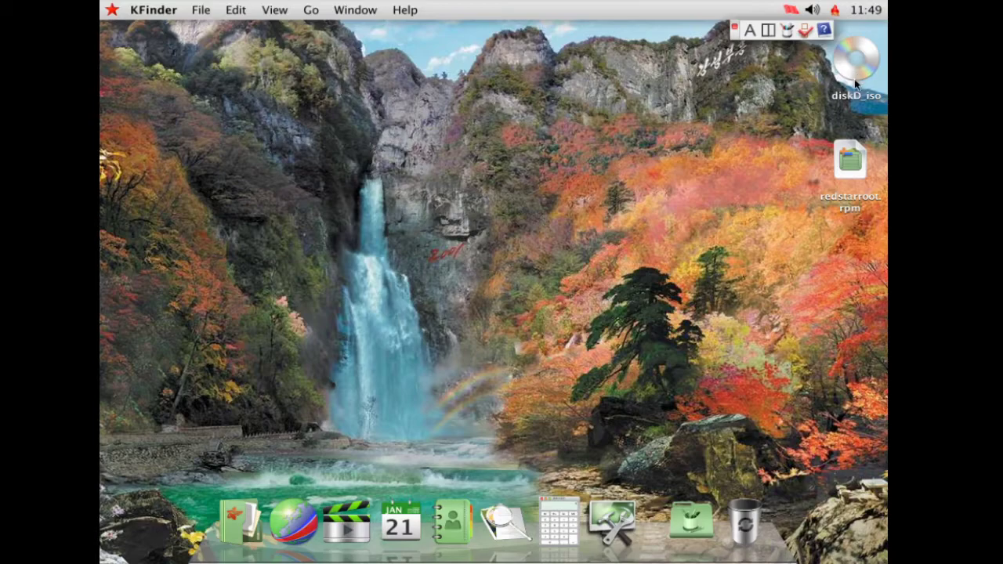